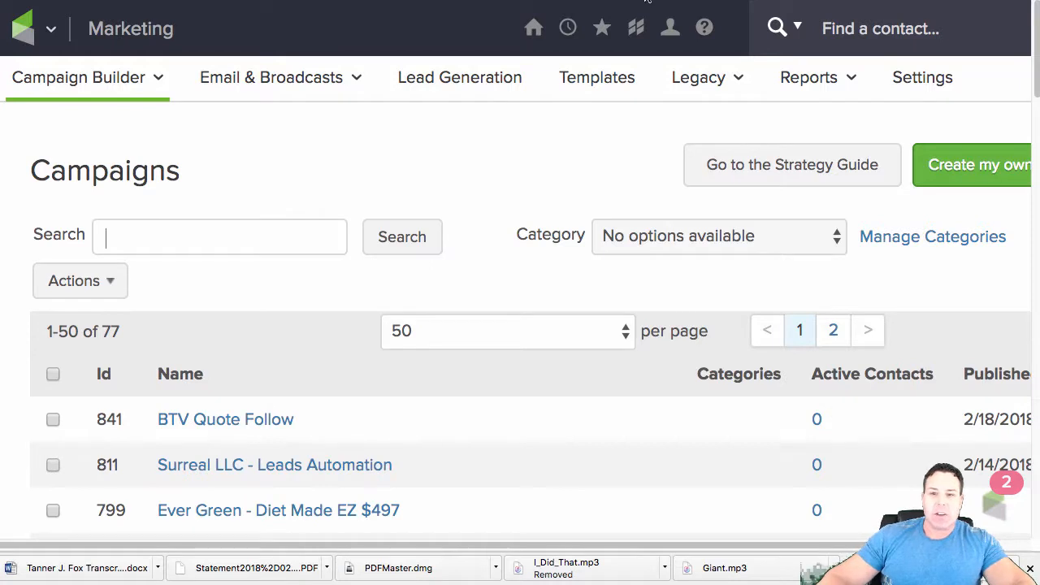
# - Open the BTV Quote Follow campaign and look through its available sequence and goal tools
pyautogui.click(209, 422)
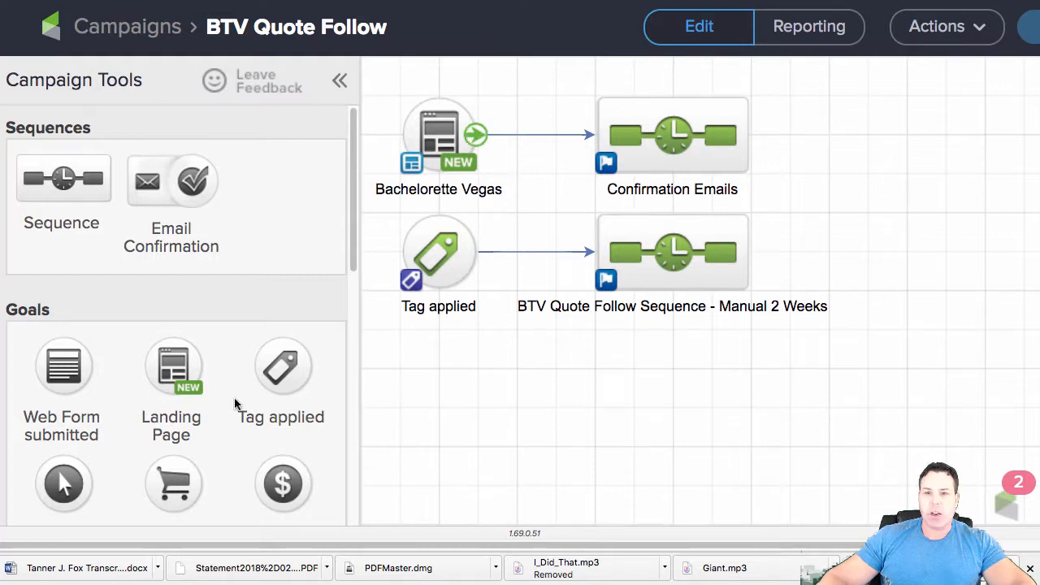
pyautogui.scroll(-5, 331, 294)
pyautogui.scroll(3, 332, 256)
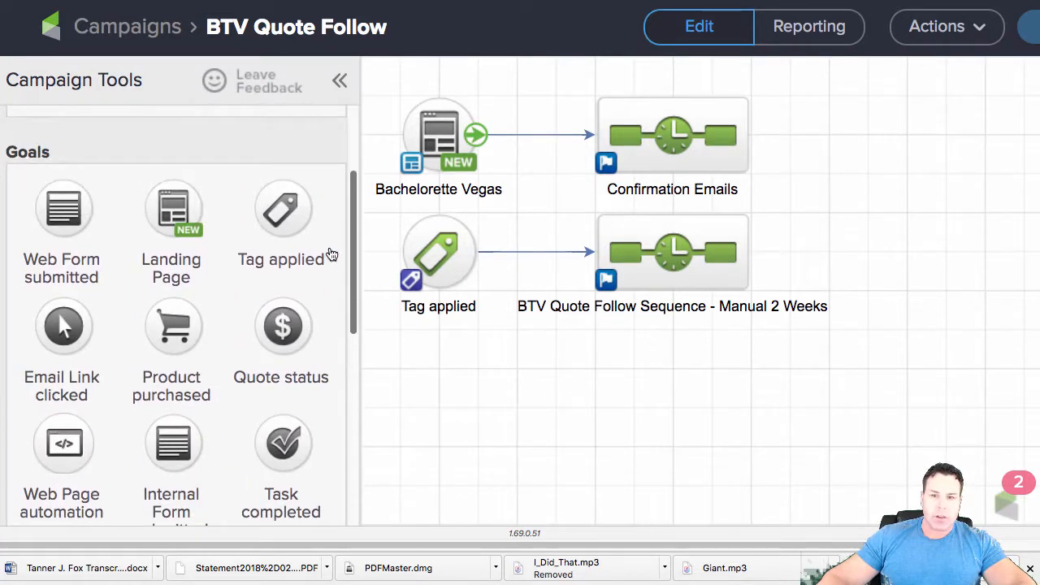
pyautogui.scroll(-5, 197, 333)
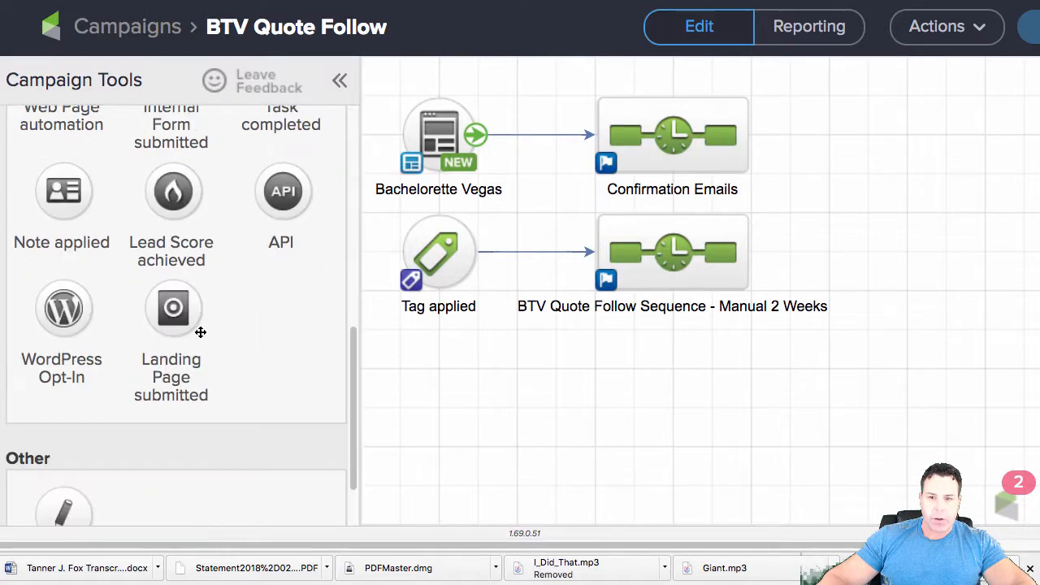
pyautogui.scroll(5, 186, 377)
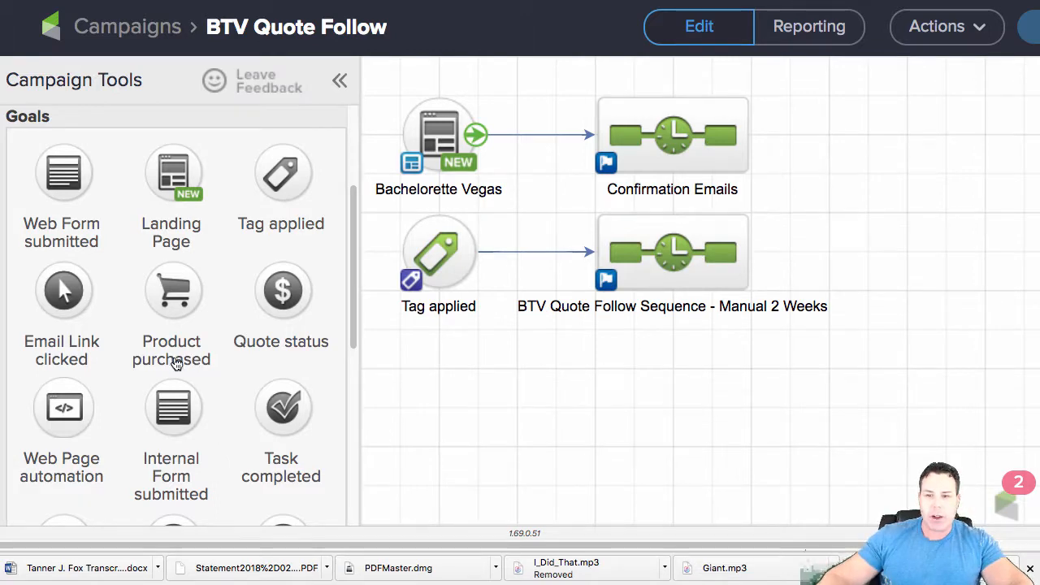
pyautogui.scroll(-3, 217, 348)
pyautogui.scroll(5, 217, 344)
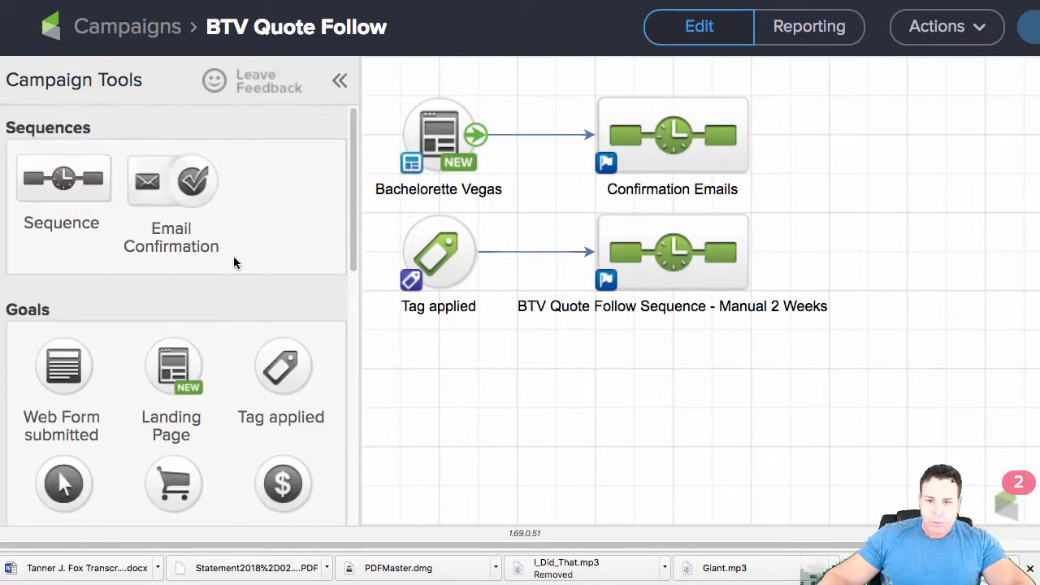
# - Make a copy of the BTV Quote Follow campaign and save it as "BV Quote Follow"
pyautogui.click(975, 29)
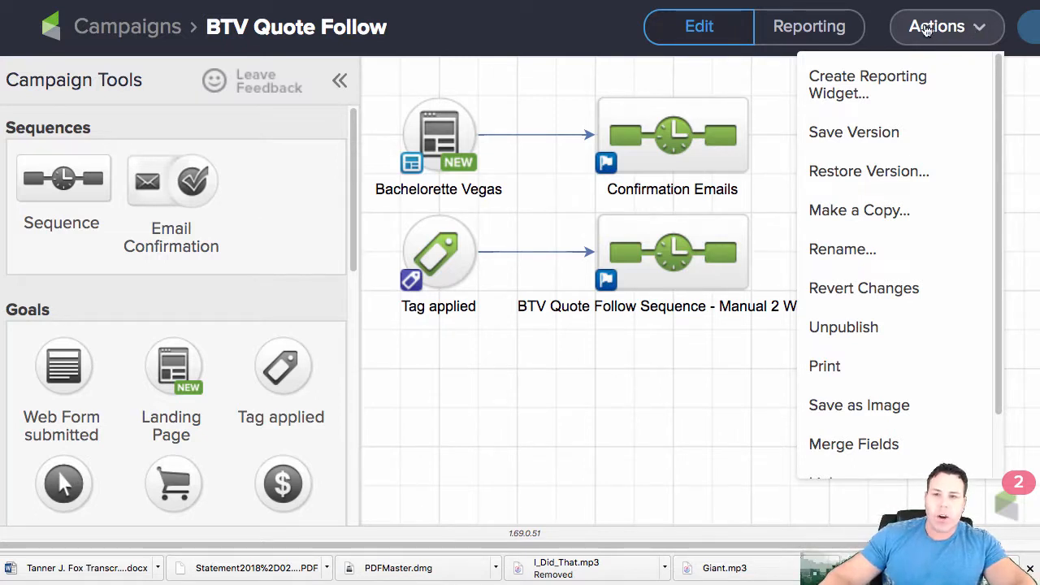
pyautogui.click(927, 30)
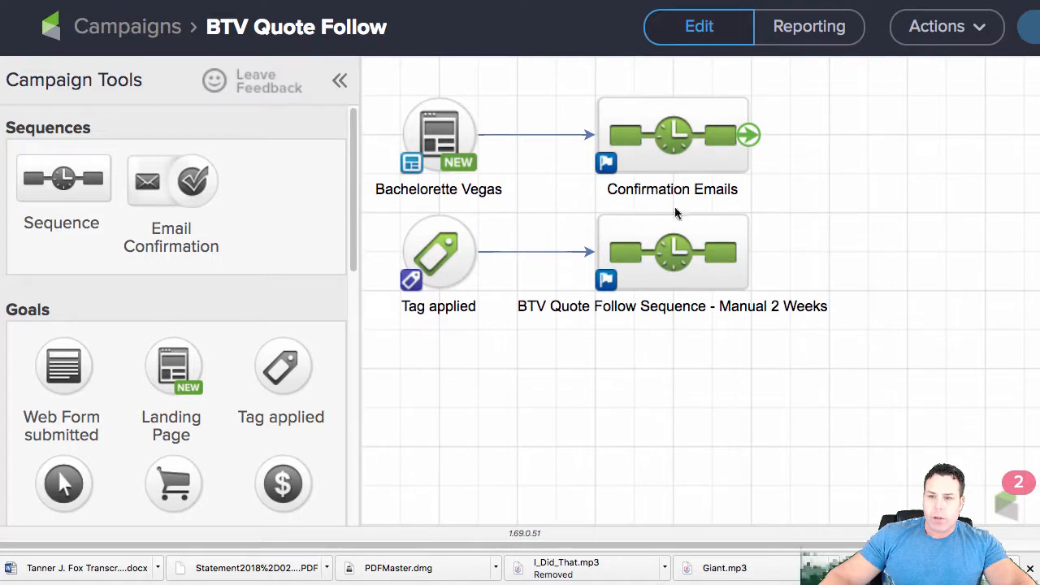
pyautogui.click(947, 32)
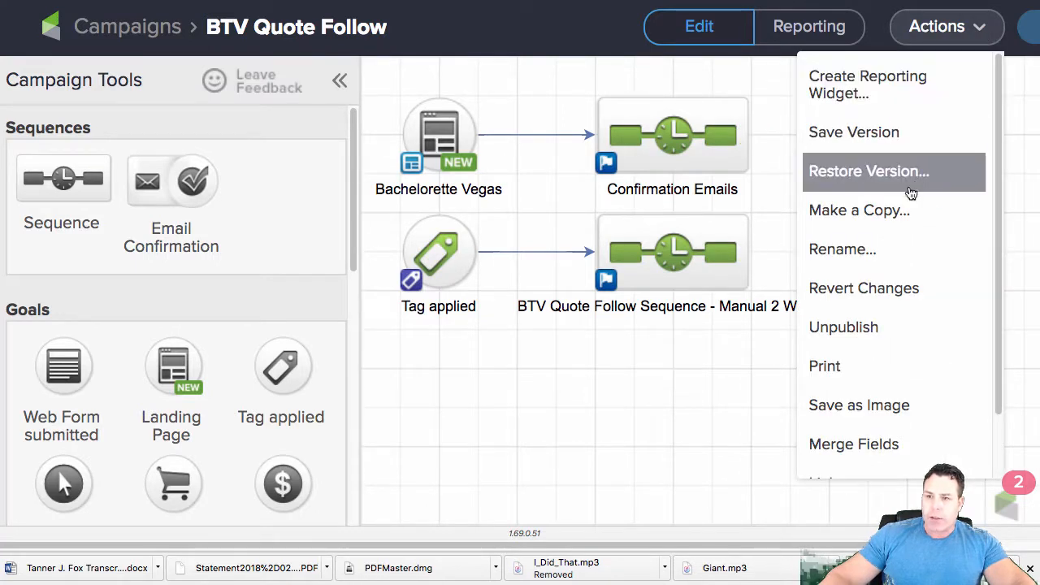
pyautogui.click(981, 36)
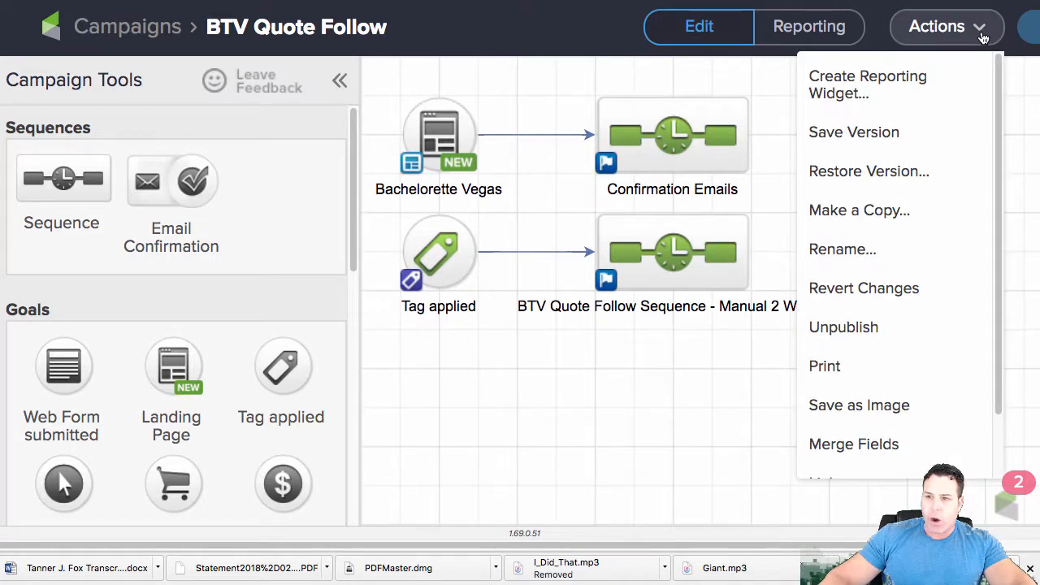
pyautogui.click(877, 213)
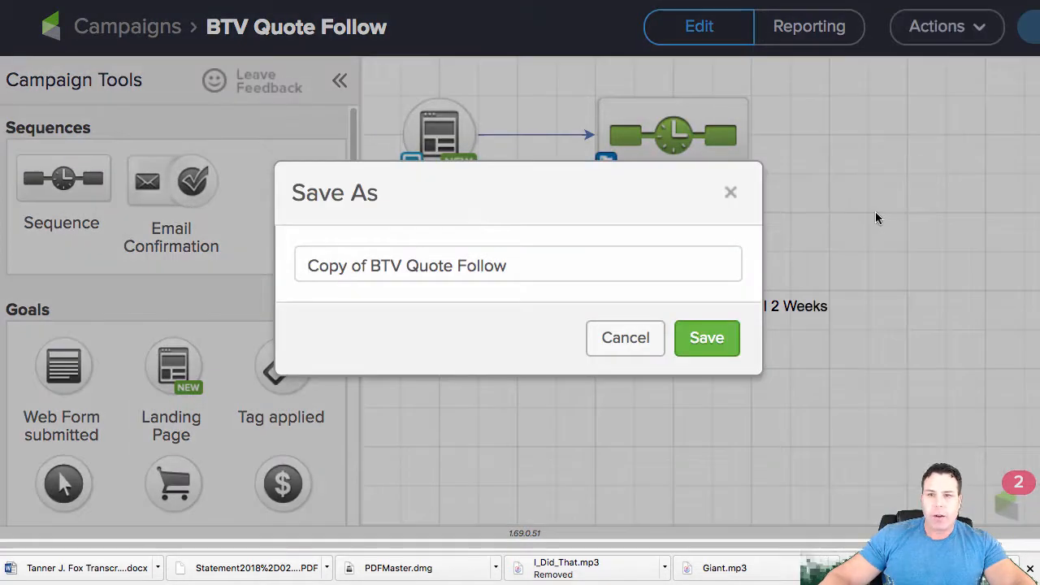
pyautogui.click(402, 266)
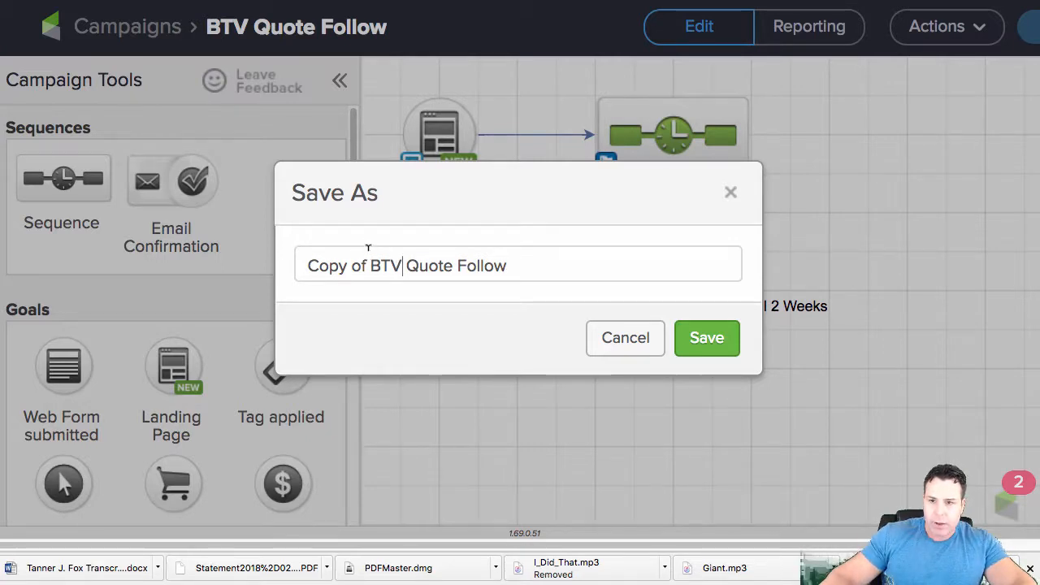
pyautogui.moveTo(393, 266); pyautogui.dragTo(262, 248)
pyautogui.press('BackSpace')
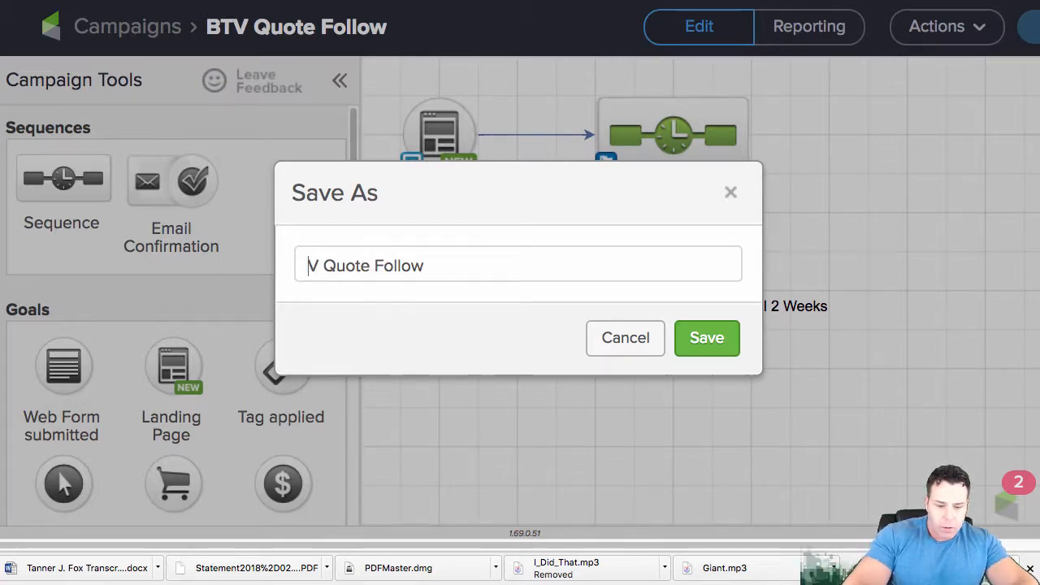
pyautogui.write('BT')
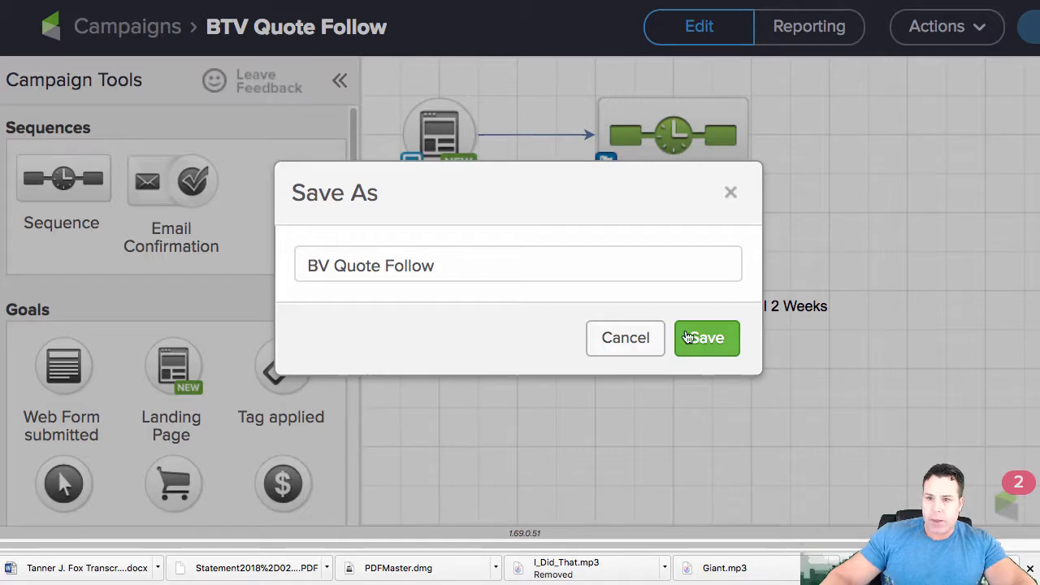
pyautogui.click(690, 339)
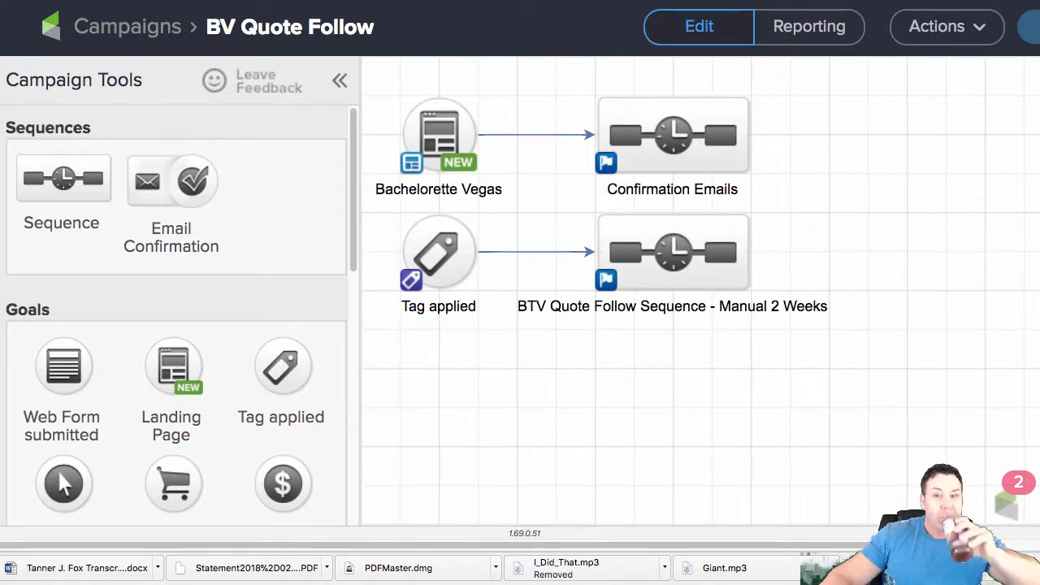
# - Replace the tag in the Tag applied goal with a newly created tag, "BV Quote Follow Up 2 Weeks Out"
pyautogui.moveTo(431, 254)
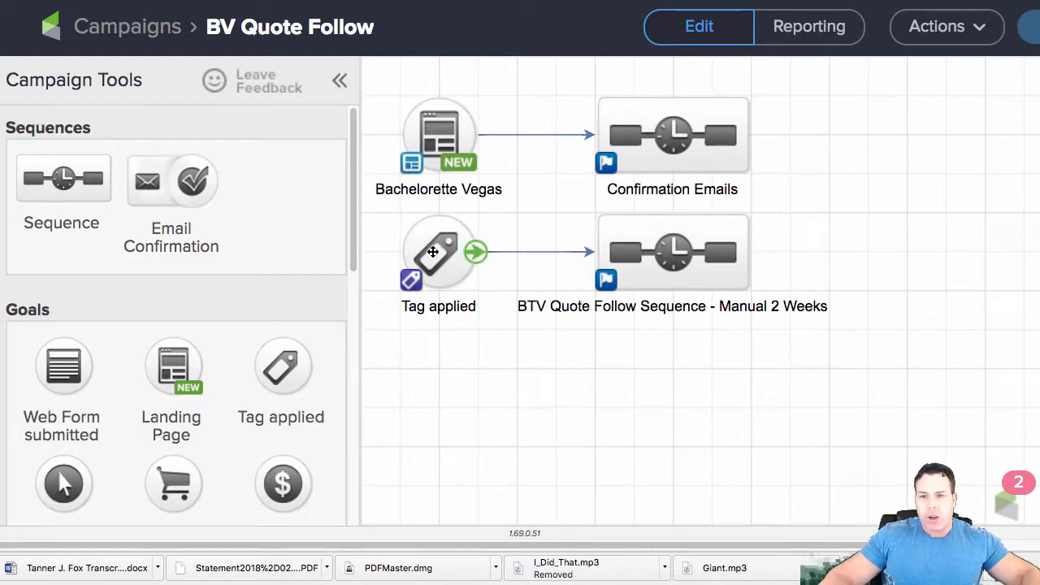
pyautogui.doubleClick(431, 254)
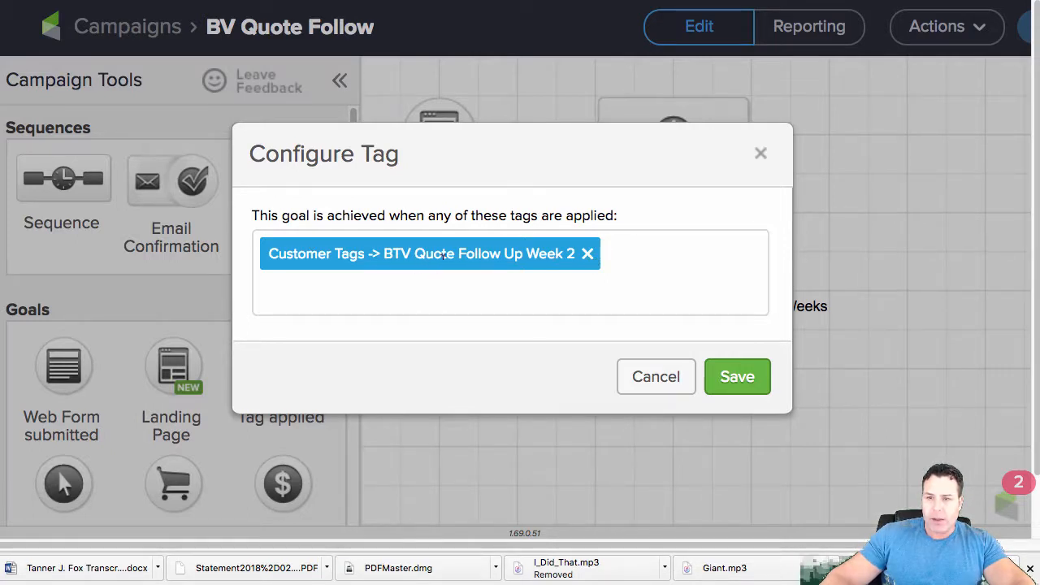
pyautogui.click(587, 255)
pyautogui.write('BV')
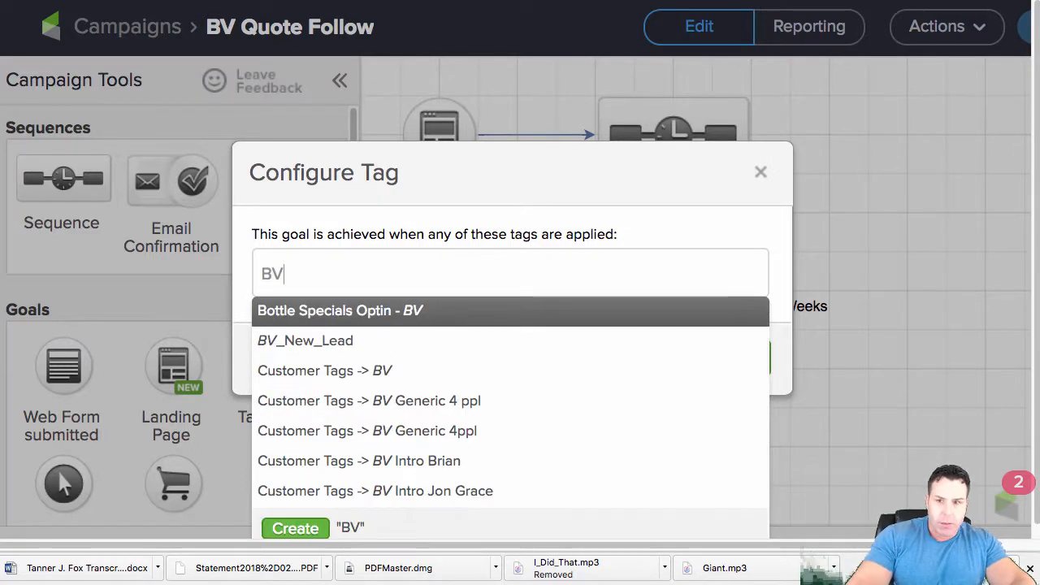
pyautogui.write(' Quote ')
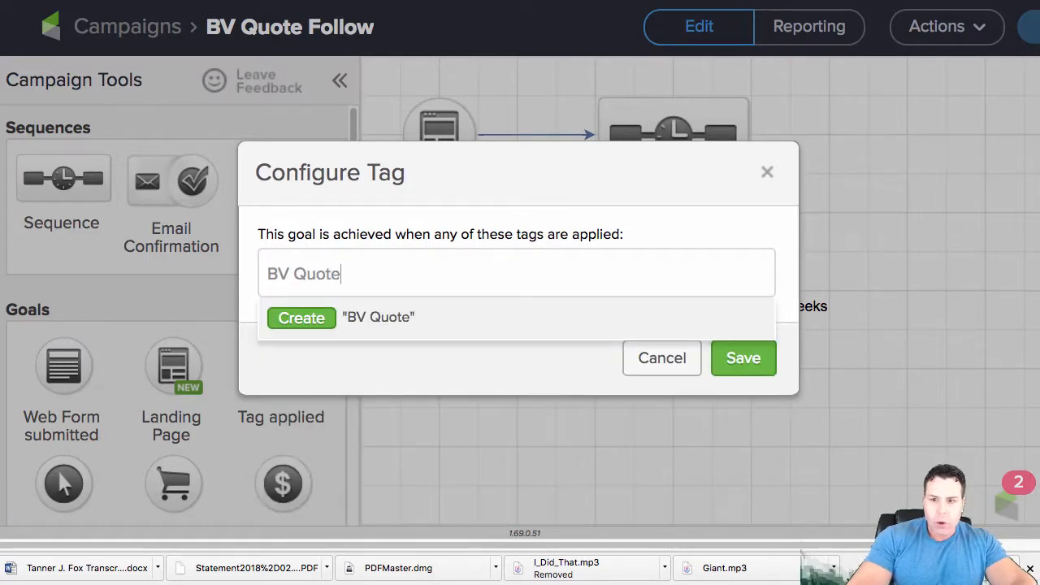
pyautogui.write('Folloe')
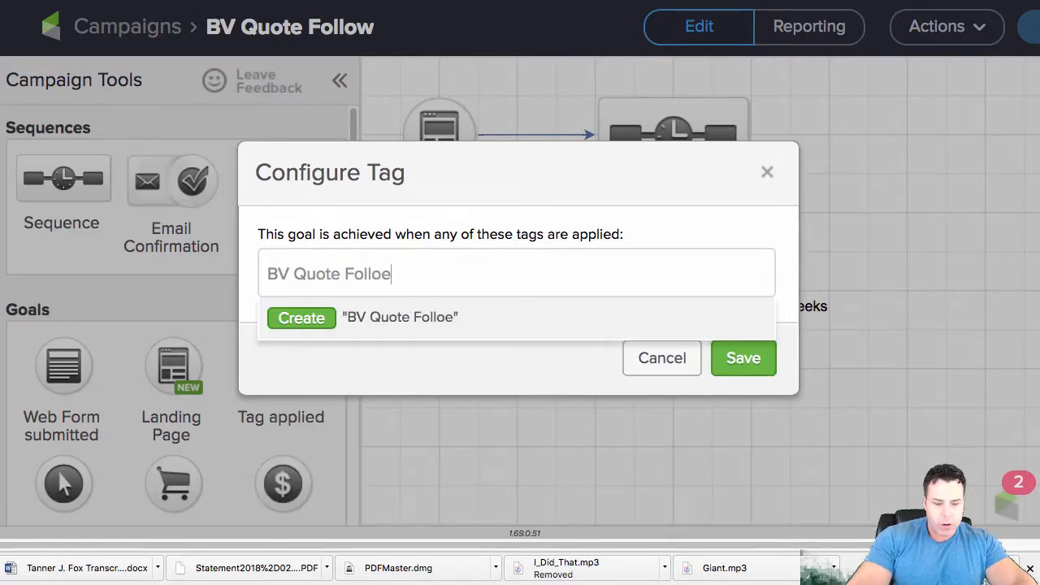
pyautogui.press('BackSpace')
pyautogui.write('w Up 2')
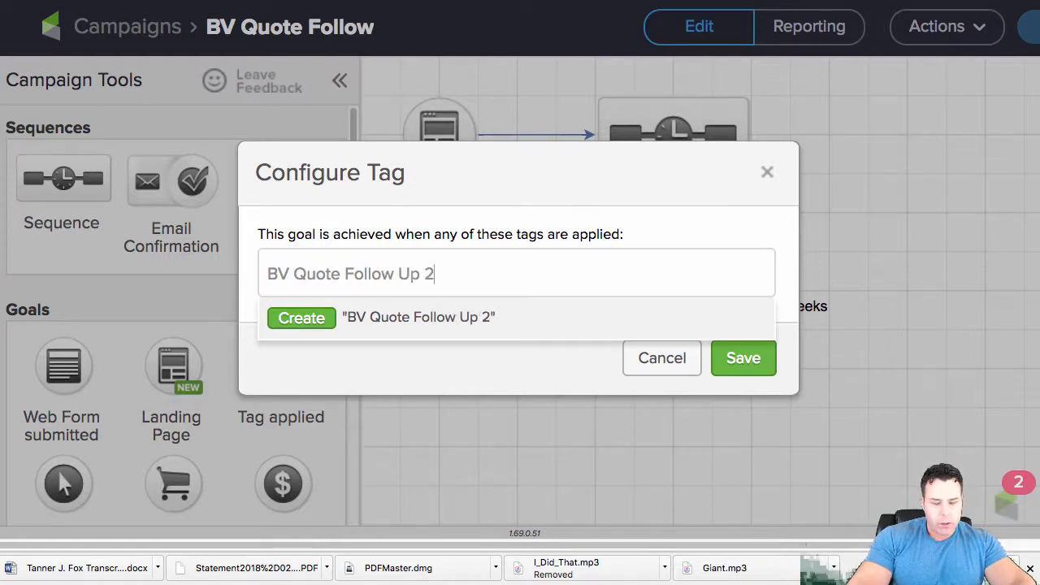
pyautogui.write(' Weeks Out')
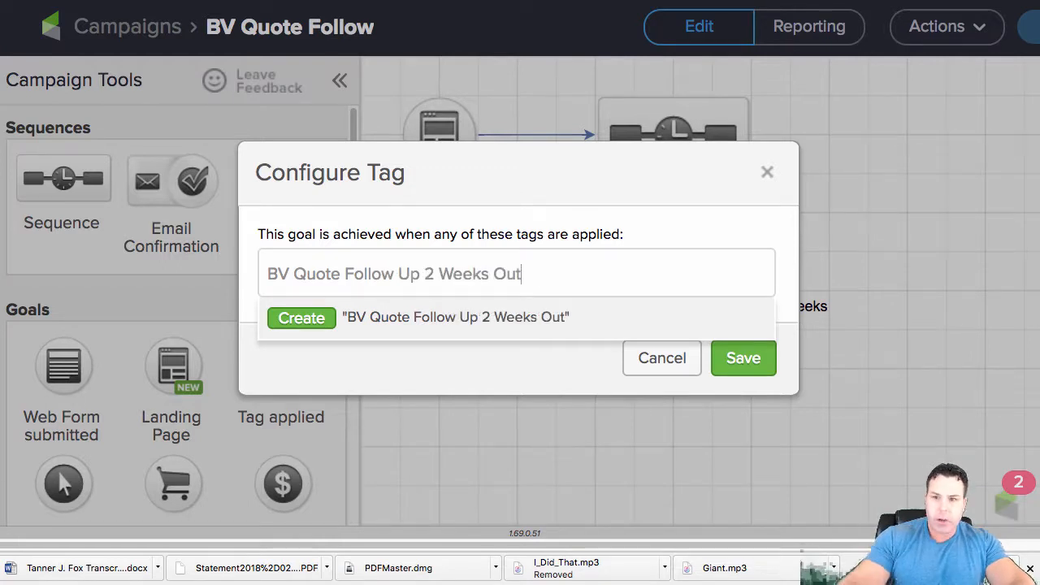
pyautogui.click(303, 314)
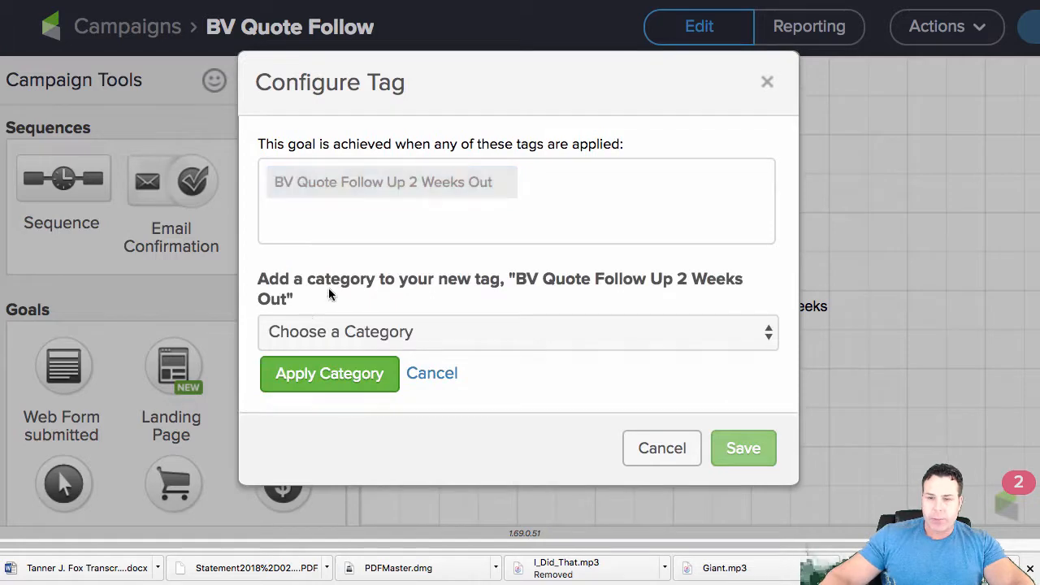
# - Apply the Customer Tags category to the new tag and save the goal's tag configuration
pyautogui.click(348, 333)
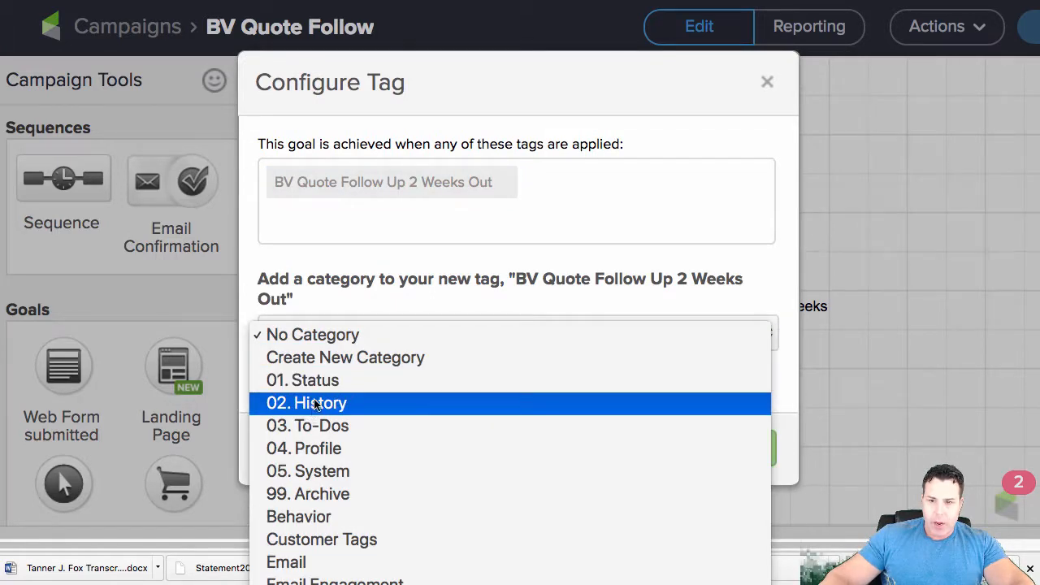
pyautogui.click(321, 540)
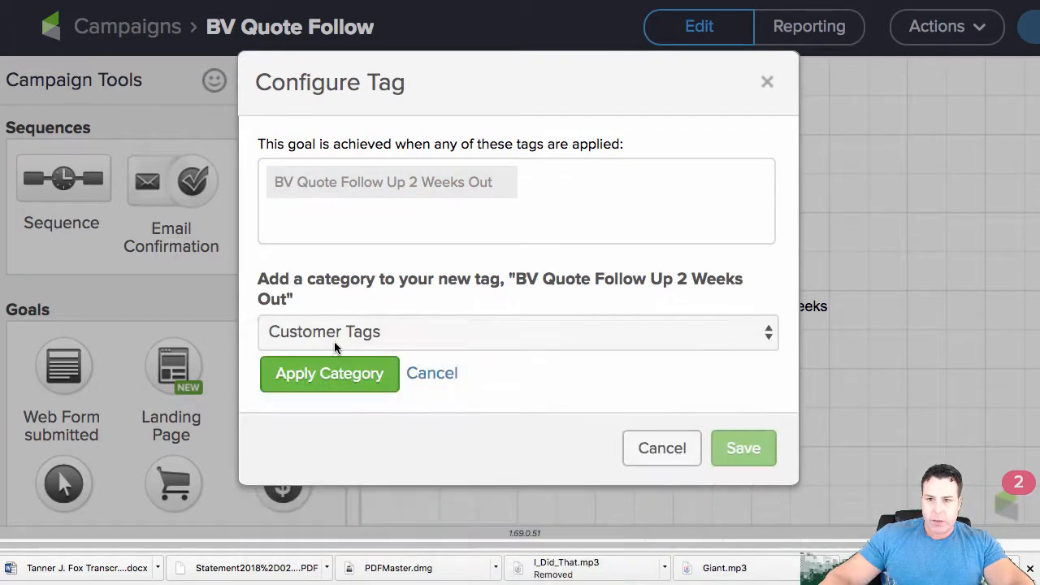
pyautogui.click(332, 379)
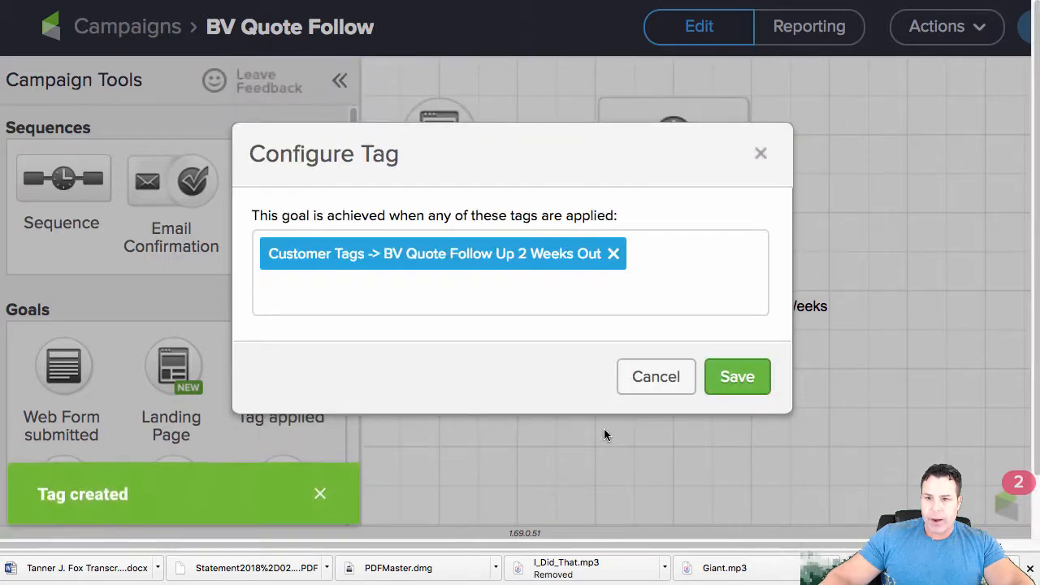
pyautogui.click(745, 382)
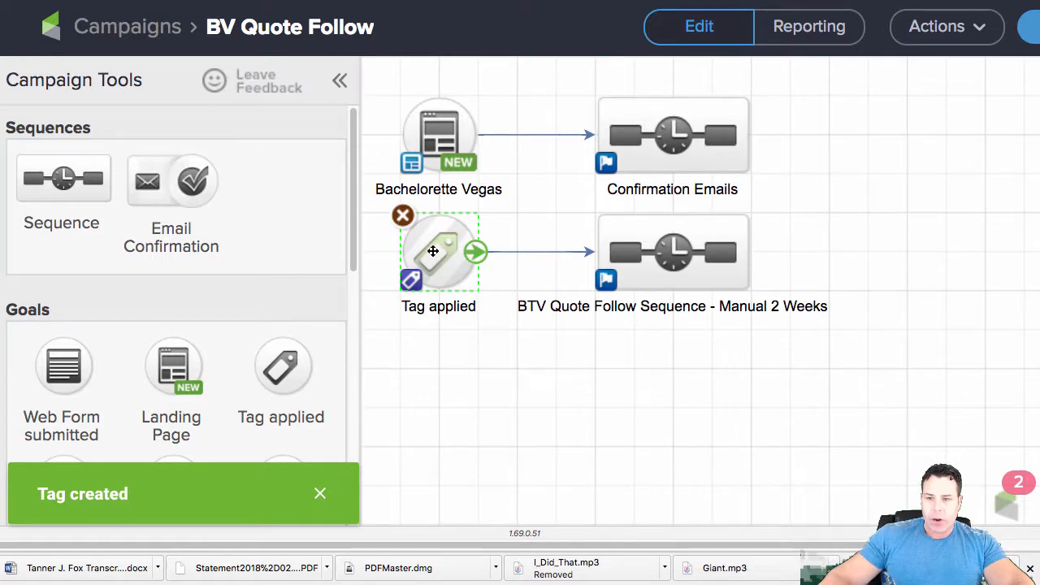
# - Open the BTV Follow 1 email inside the BTV Quote Follow Sequence - Manual 2 Weeks sequence for editing
pyautogui.doubleClick(664, 250)
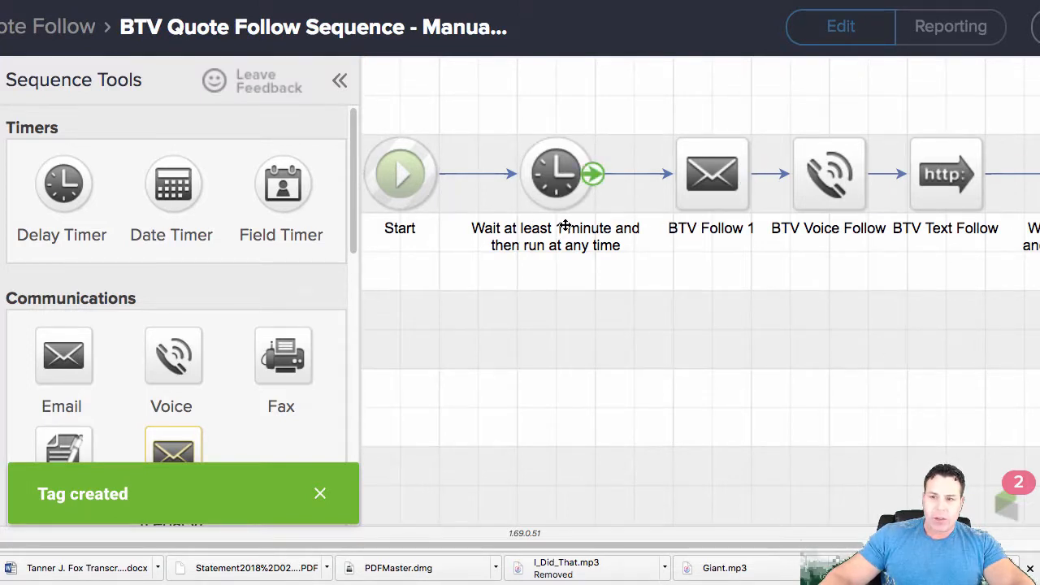
pyautogui.click(714, 188)
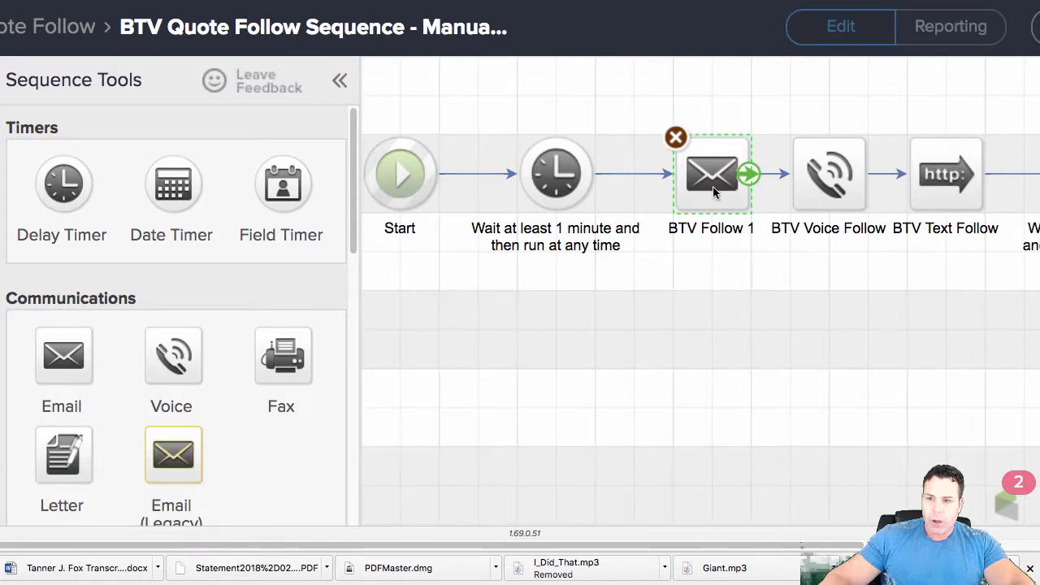
pyautogui.doubleClick(713, 186)
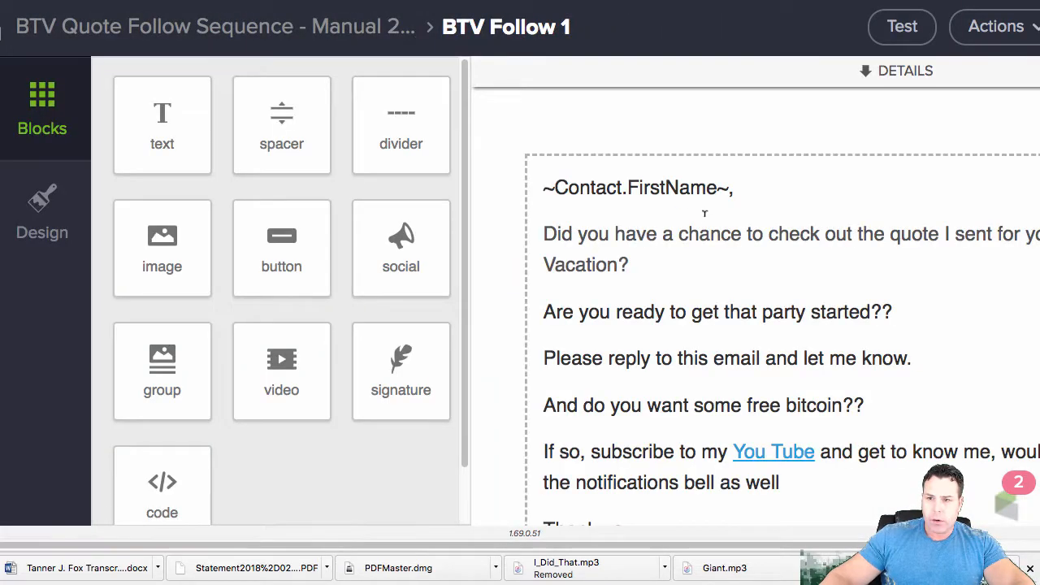
# - Expand the email's details and change its From sender to the same person's bachelorvegas.com address
pyautogui.click(865, 73)
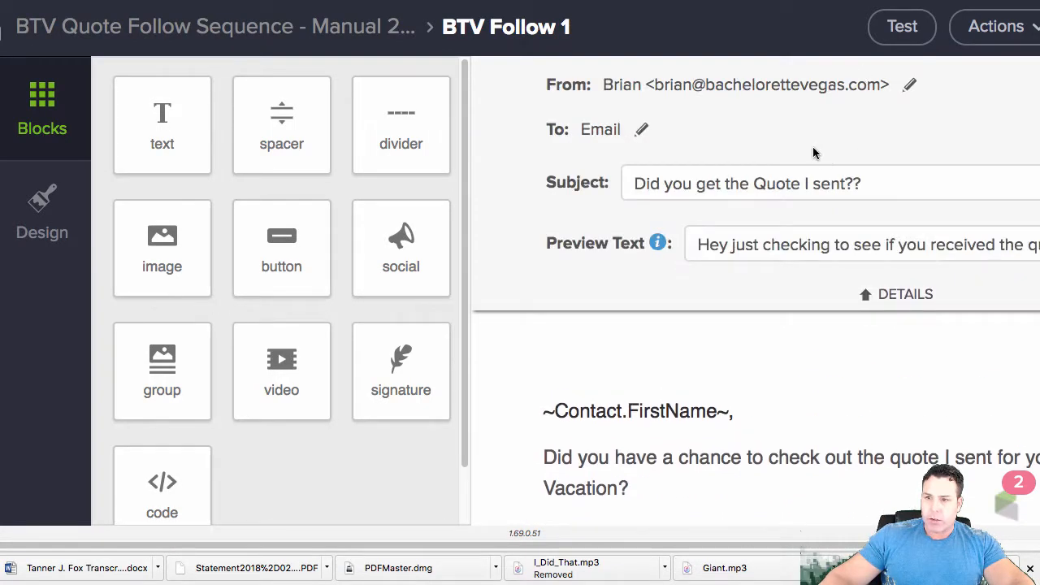
pyautogui.hscroll(3, 537, 520)
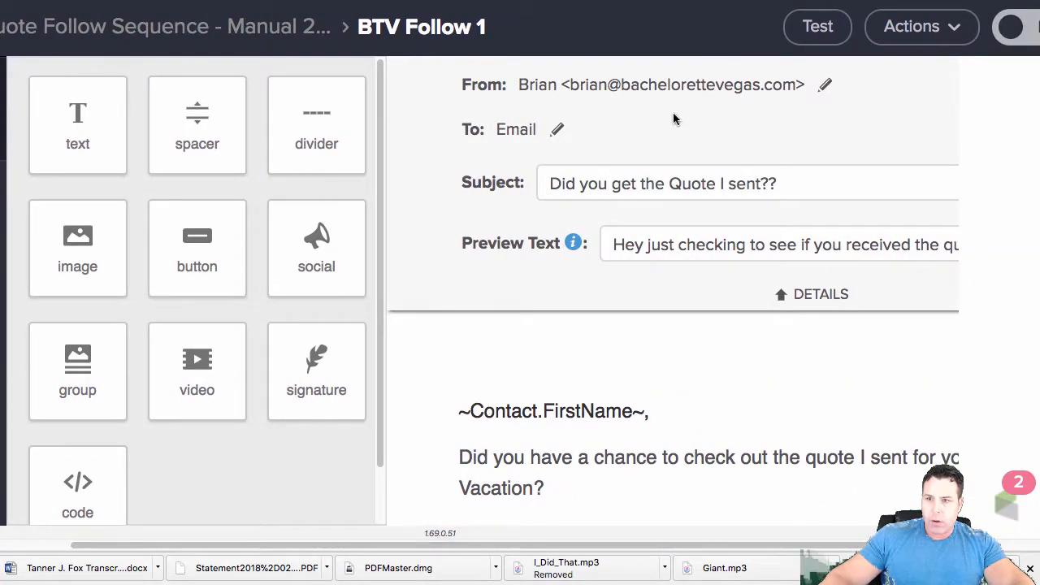
pyautogui.click(825, 85)
pyautogui.click(784, 159)
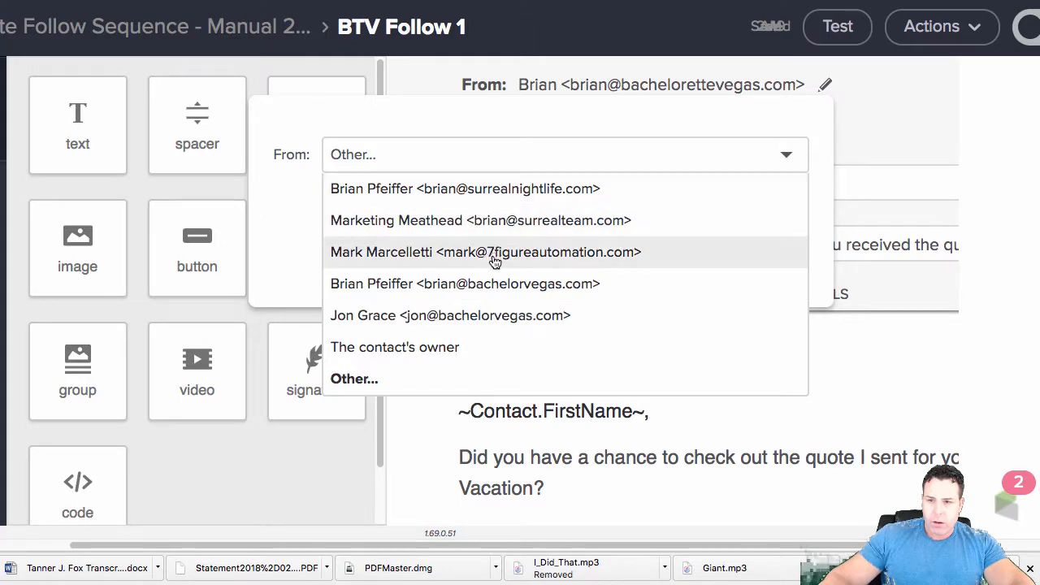
pyautogui.click(494, 291)
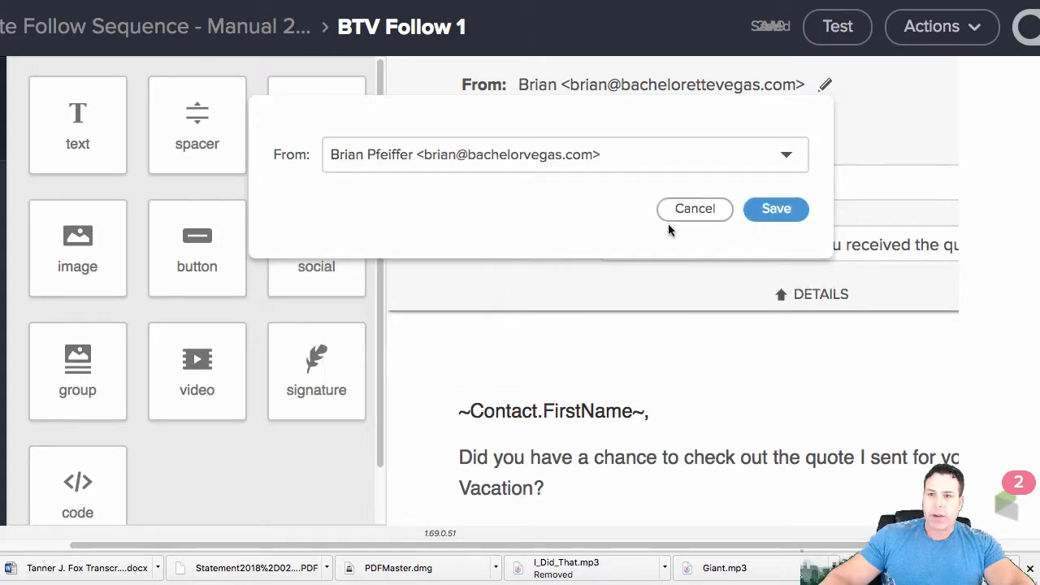
pyautogui.click(776, 210)
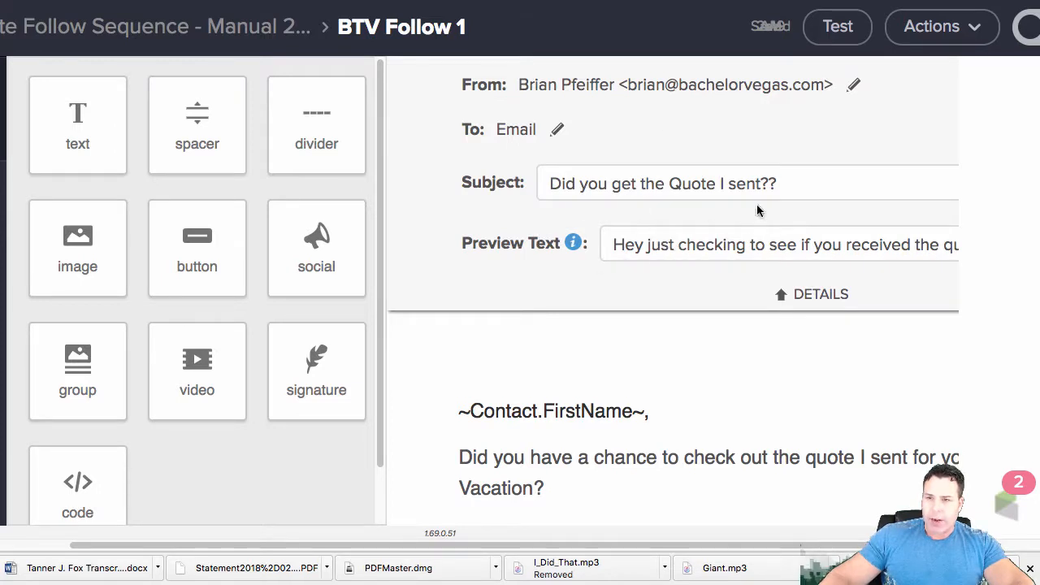
pyautogui.scroll(-3, 669, 333)
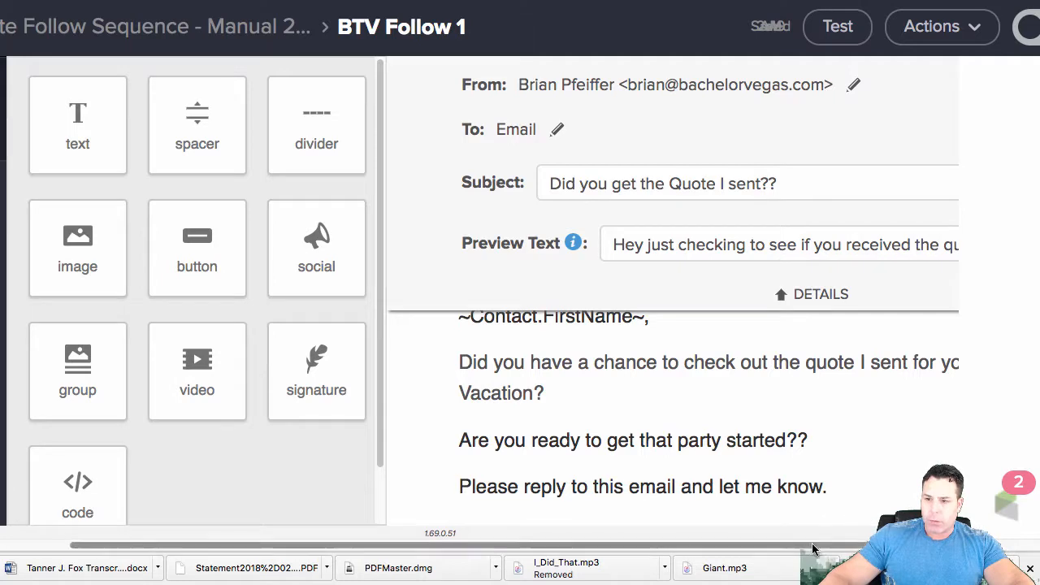
# - Review the BTV Follow 1 email body from the greeting to the Yelp logo for content that needs rebranding
pyautogui.hscroll(3, 754, 439)
pyautogui.hscroll(1, 653, 548)
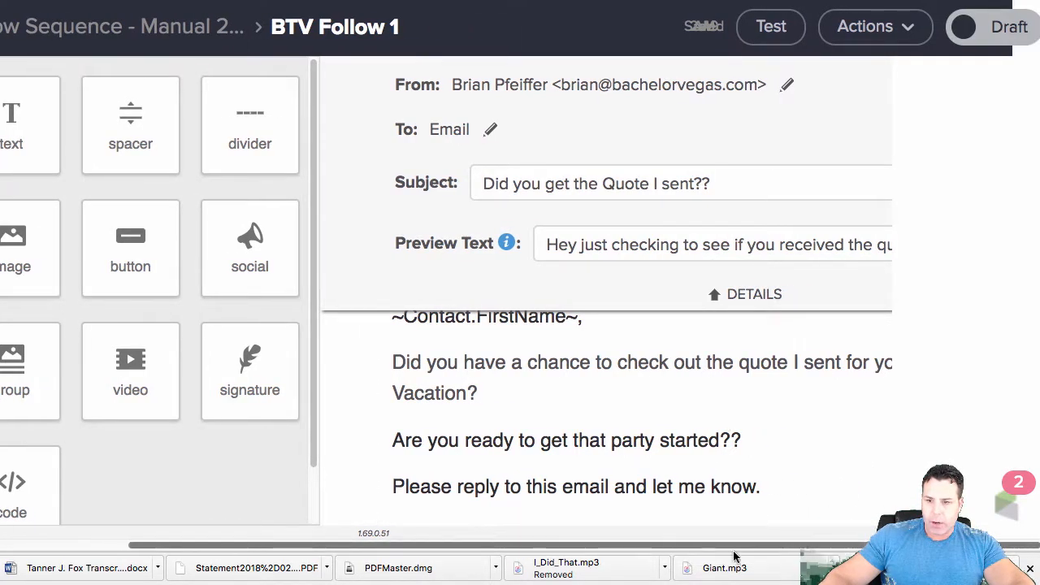
pyautogui.scroll(-5, 652, 390)
pyautogui.scroll(-3, 652, 390)
pyautogui.scroll(3, 653, 391)
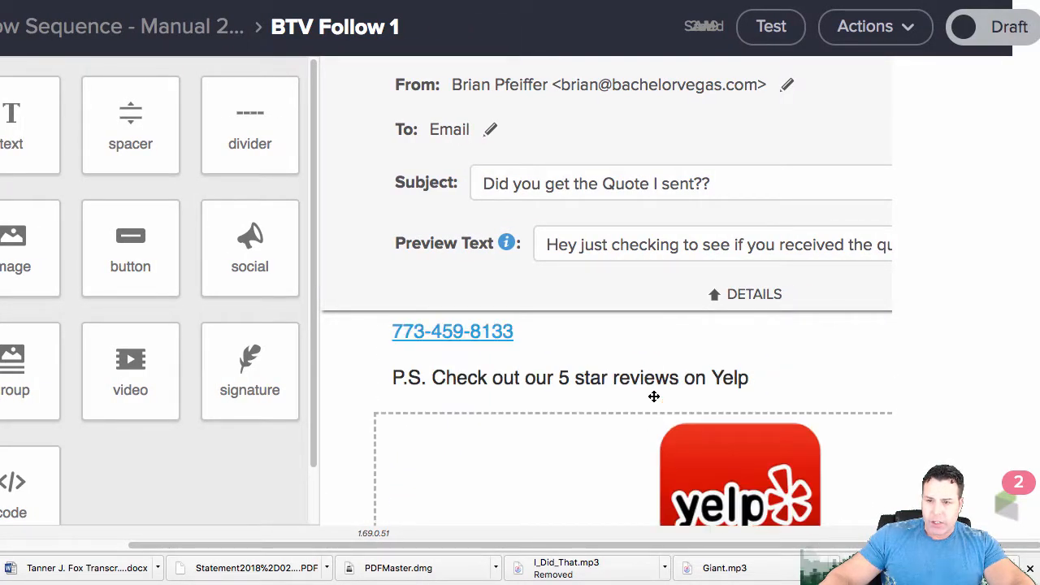
pyautogui.scroll(3, 534, 404)
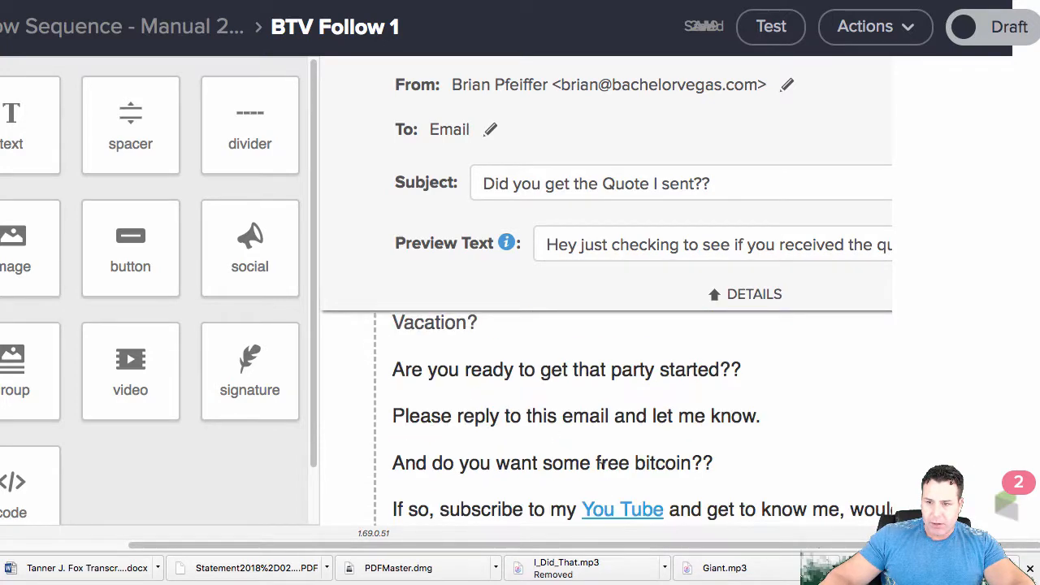
pyautogui.scroll(-1, 565, 448)
pyautogui.scroll(3, 617, 465)
pyautogui.scroll(-10, 618, 464)
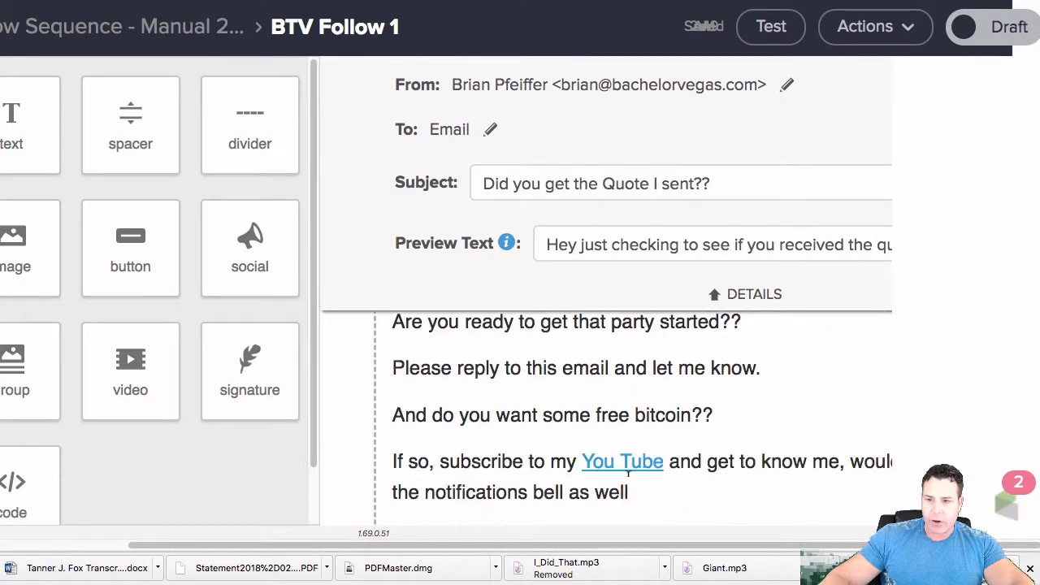
pyautogui.scroll(4, 534, 476)
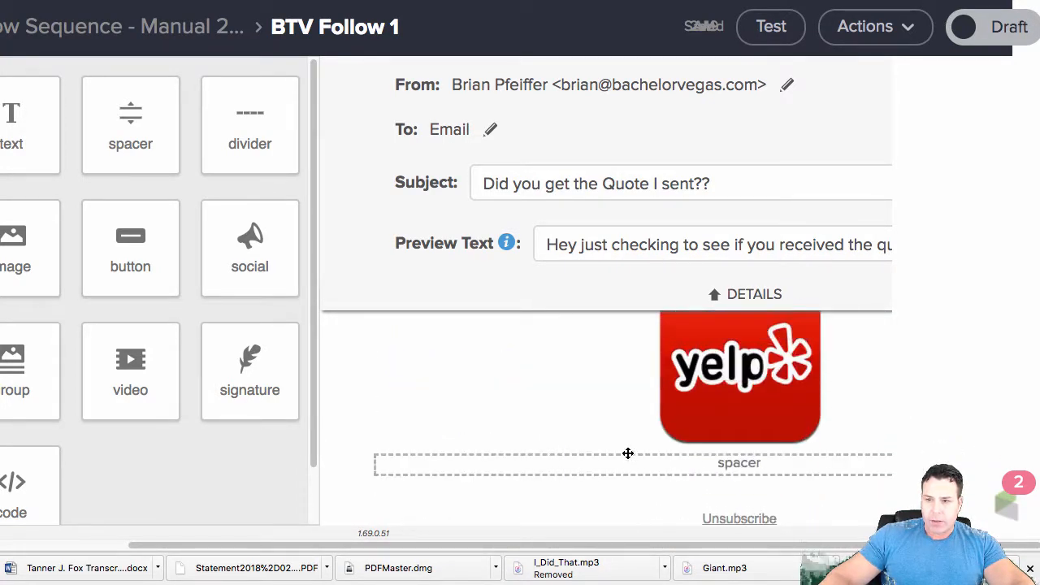
# - Replace the Yelp image's link URL with the address of the Bachelor Vegas Yelp page
pyautogui.scroll(-2, 712, 475)
pyautogui.click(731, 437)
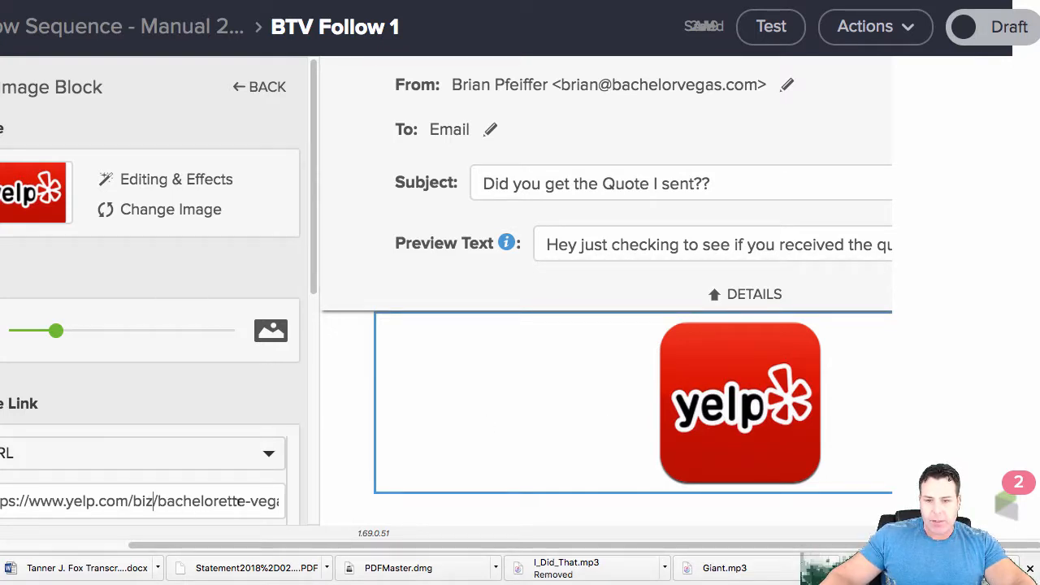
pyautogui.tripleClick(272, 501)
pyautogui.press('BackSpace')
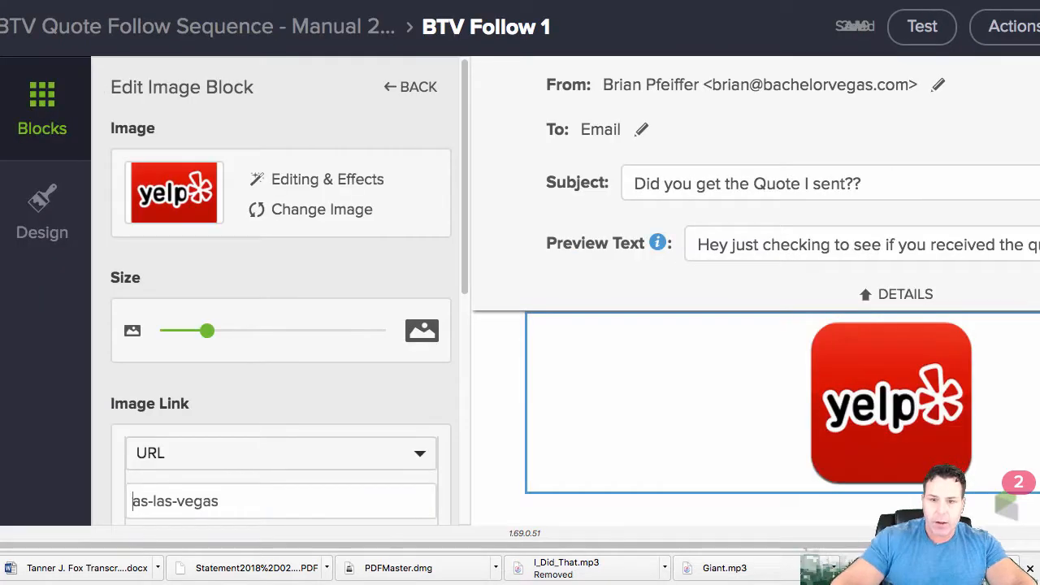
pyautogui.moveTo(329, 505); pyautogui.dragTo(128, 484)
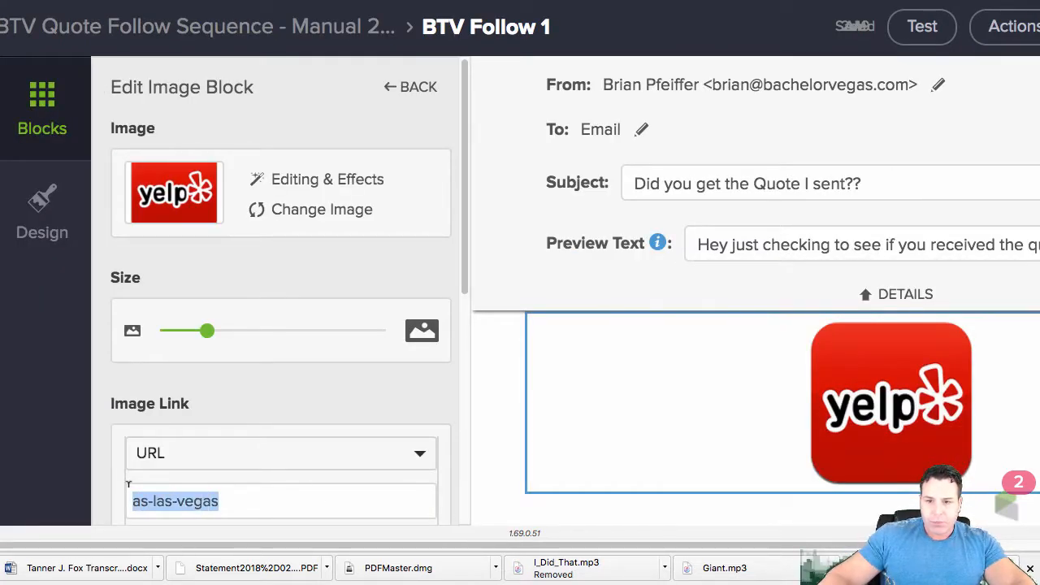
pyautogui.press('BackSpace')
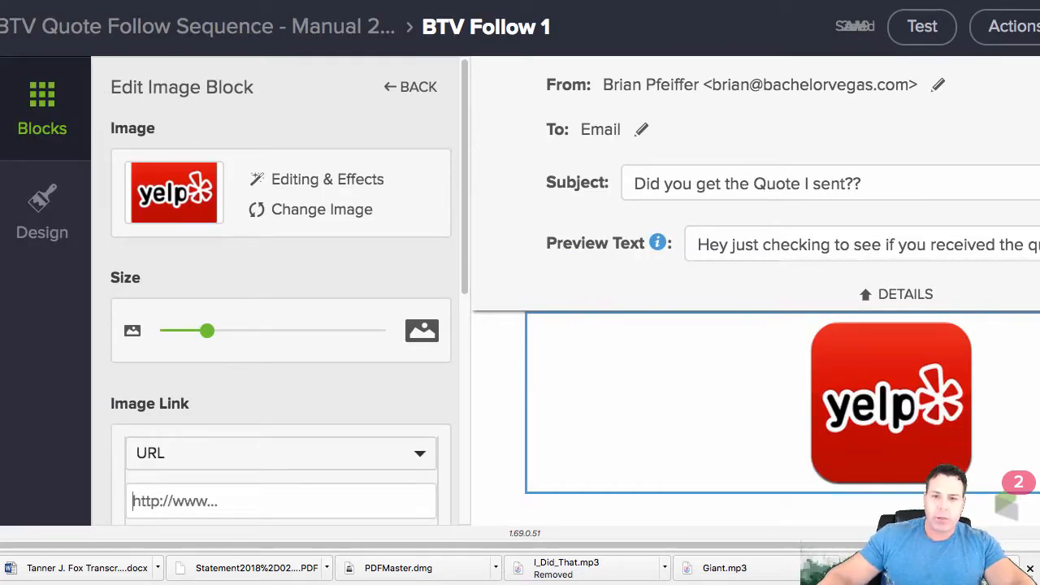
pyautogui.rightClick(181, 507)
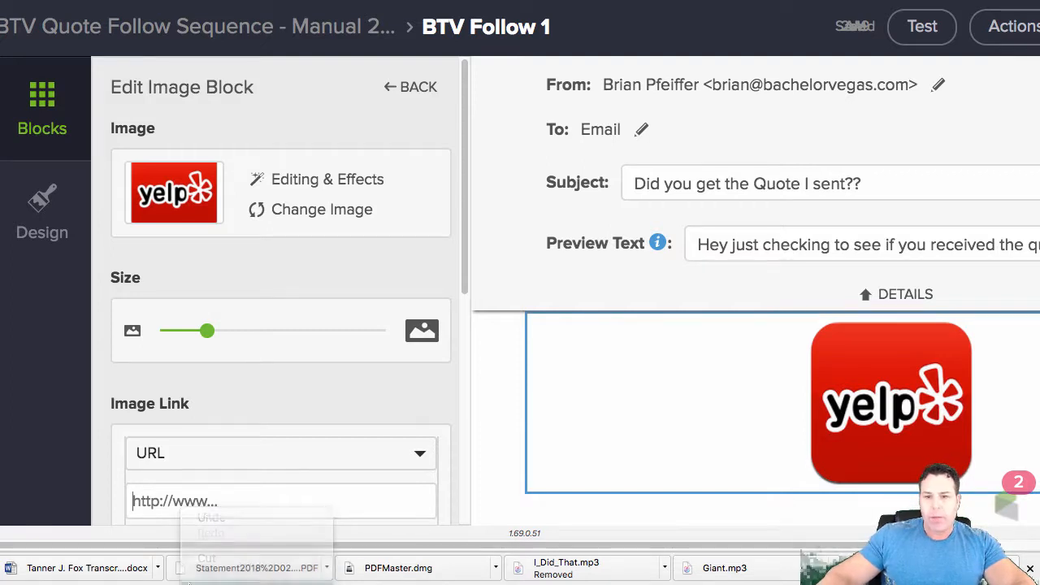
pyautogui.click(189, 584)
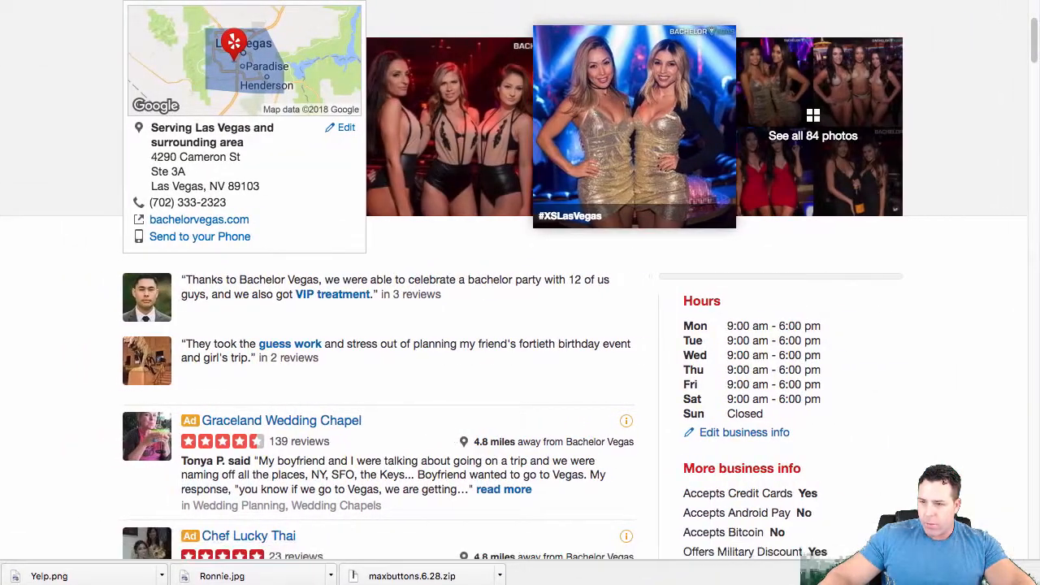
# - Look through the reviews on the Bachelor Vegas Yelp page and expand those that are not currently recommended
pyautogui.scroll(-6, 423, 388)
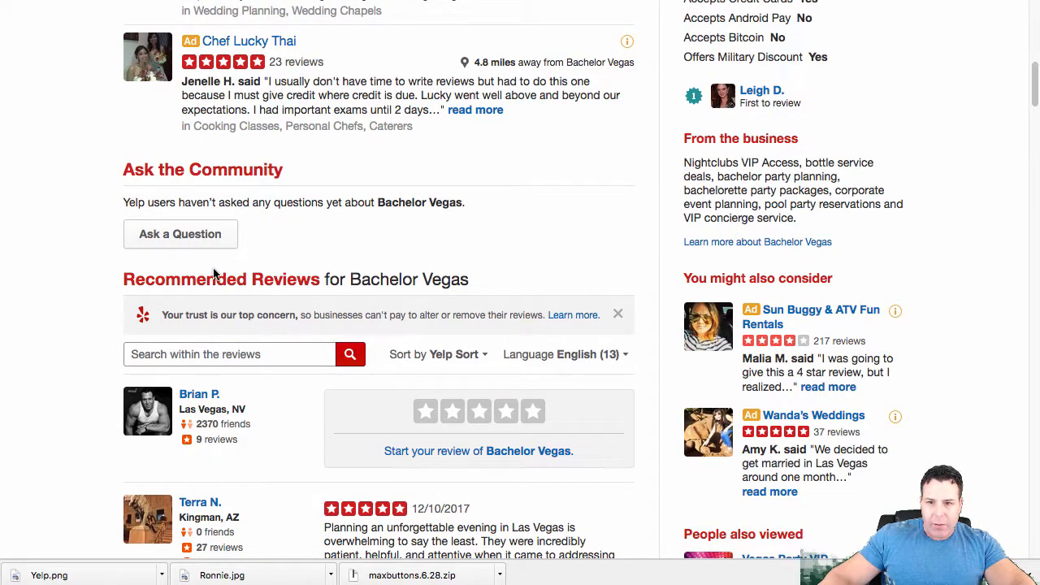
pyautogui.scroll(-1, 281, 327)
pyautogui.scroll(-20, 296, 352)
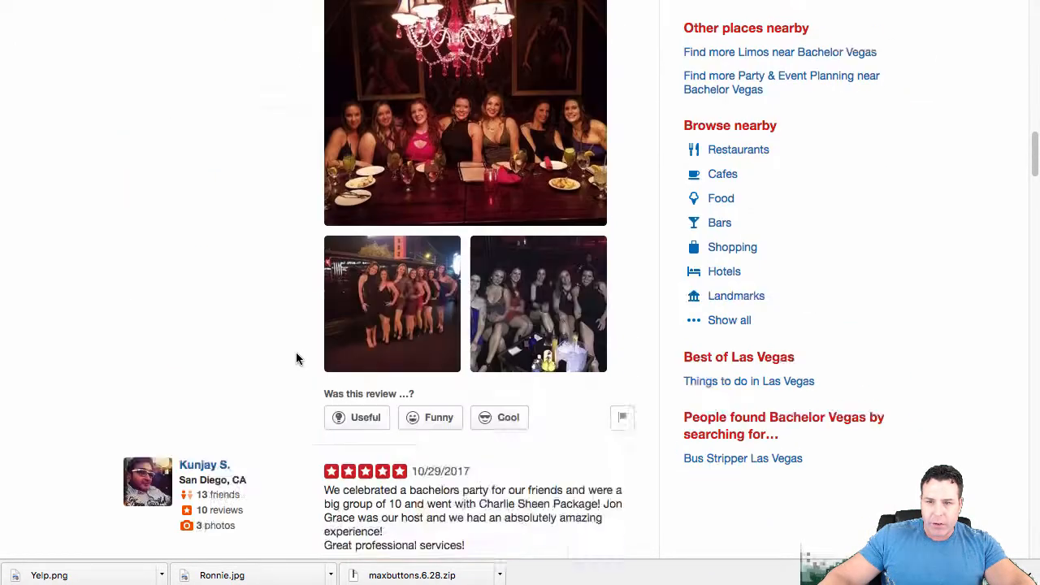
pyautogui.scroll(3, 313, 370)
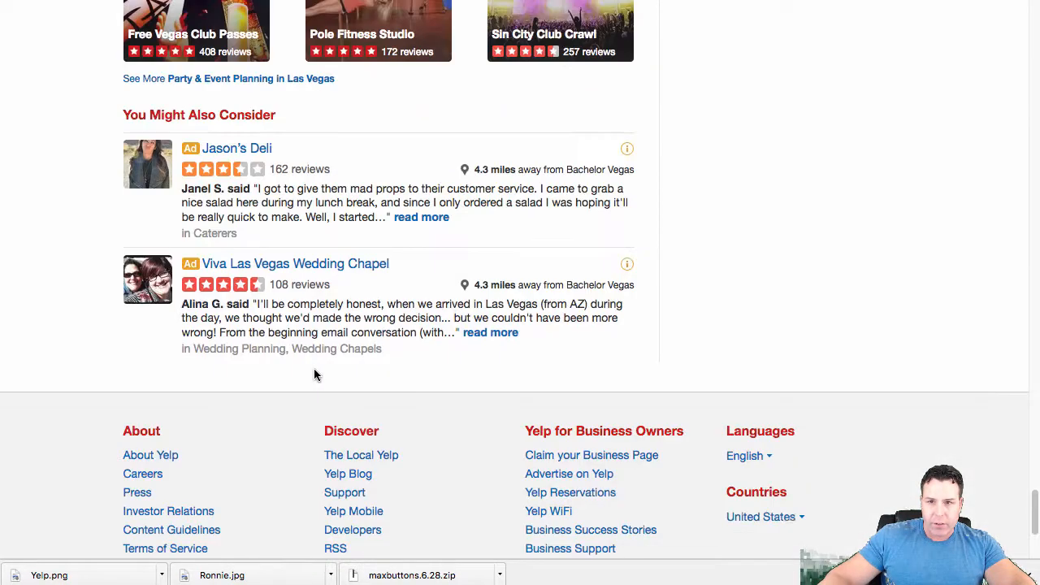
pyautogui.scroll(7, 316, 366)
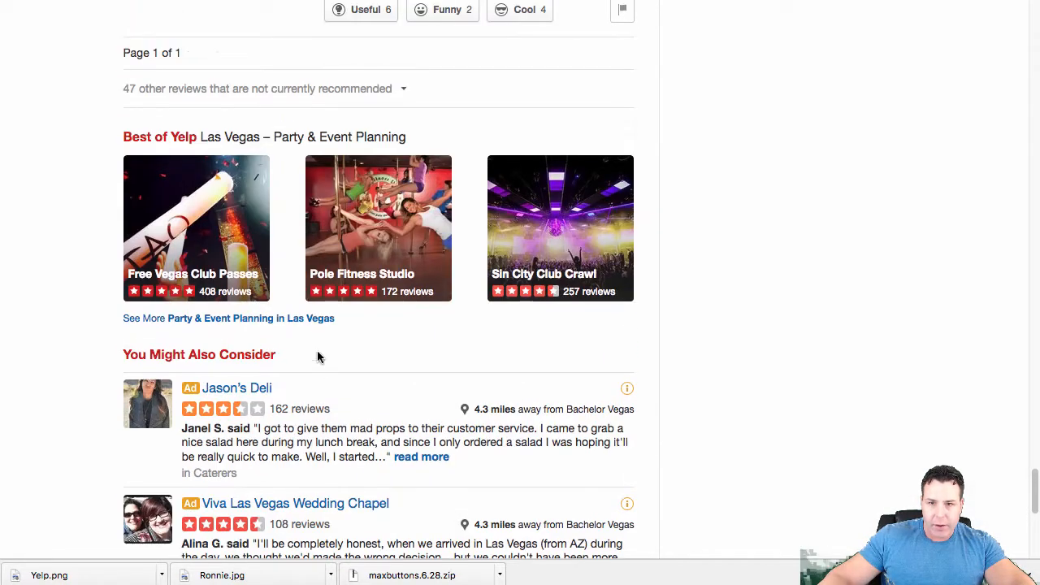
pyautogui.click(275, 91)
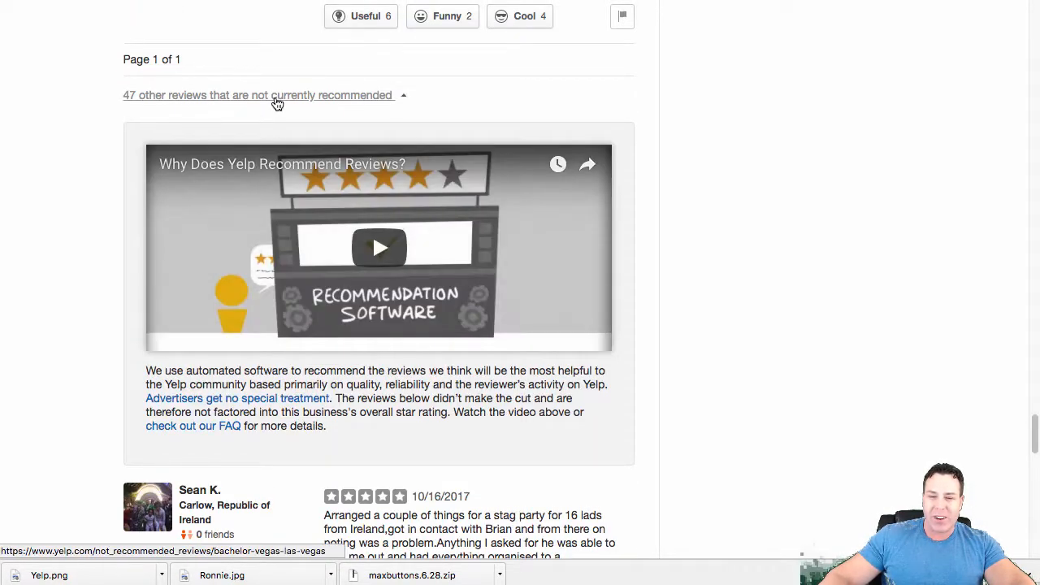
pyautogui.scroll(-5, 428, 299)
pyautogui.scroll(-5, 429, 299)
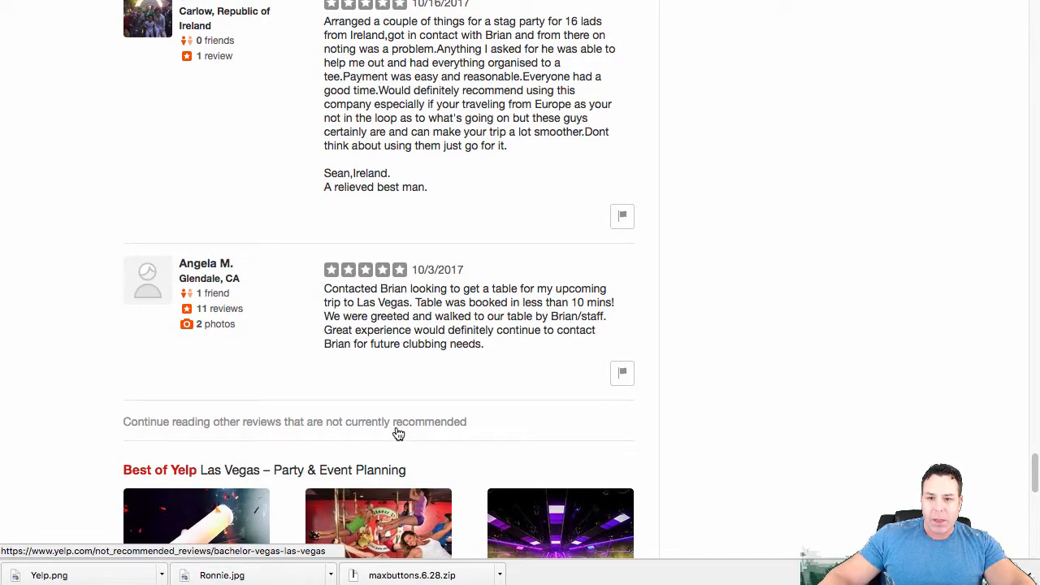
# - Open the full list of Bachelor Vegas reviews that are not currently recommended, read through it and go to its next page
pyautogui.click(397, 424)
pyautogui.scroll(-15, 457, 289)
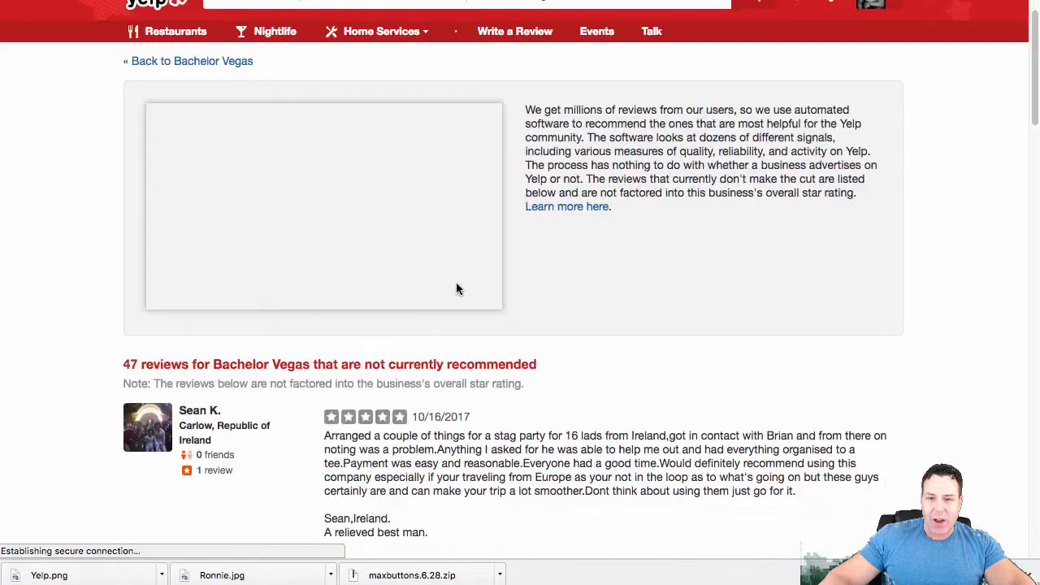
pyautogui.scroll(-15, 460, 292)
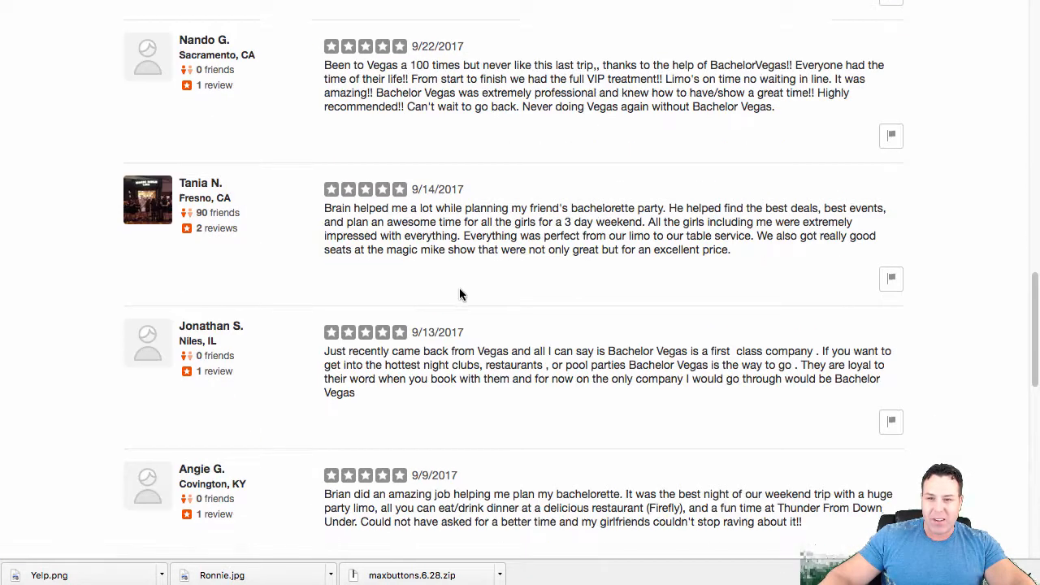
pyautogui.scroll(8, 460, 292)
pyautogui.scroll(12, 467, 317)
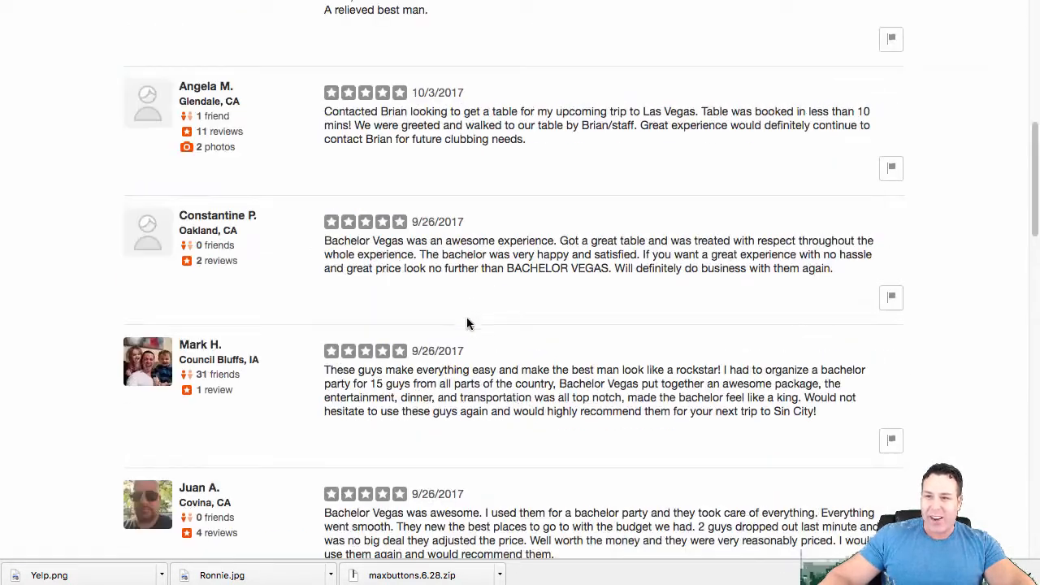
pyautogui.scroll(-13, 667, 458)
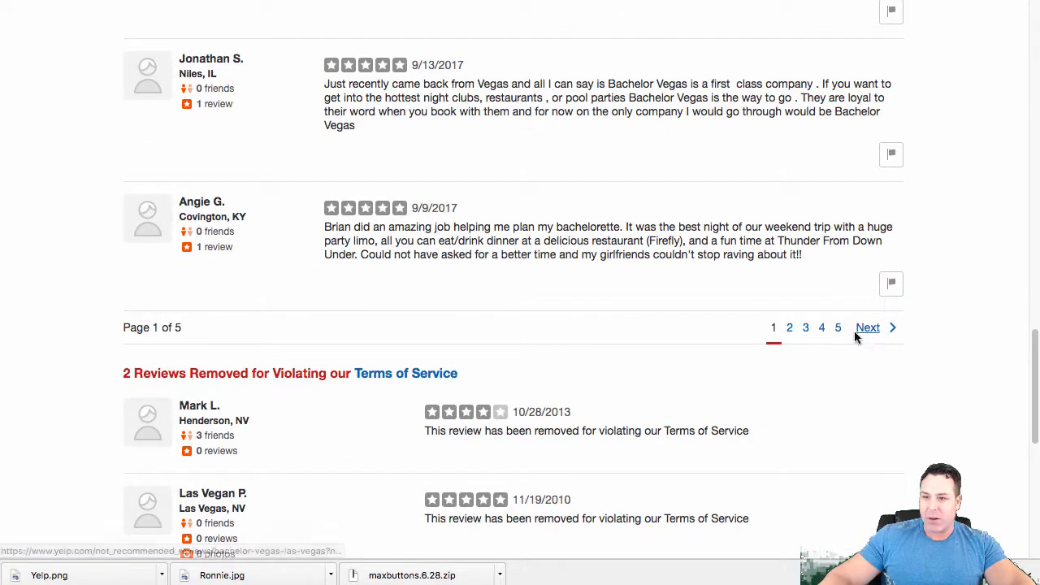
pyautogui.click(863, 326)
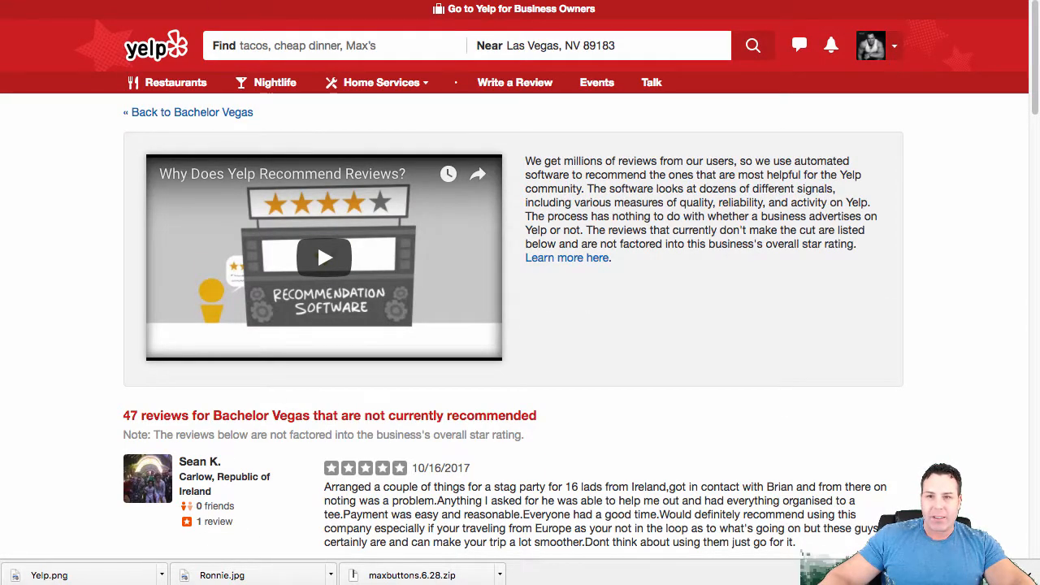
# - Return to the BTV Follow 1 email and check its closing text, signature, phone link and Yelp section
pyautogui.hotkey('ctrl', 'Right')
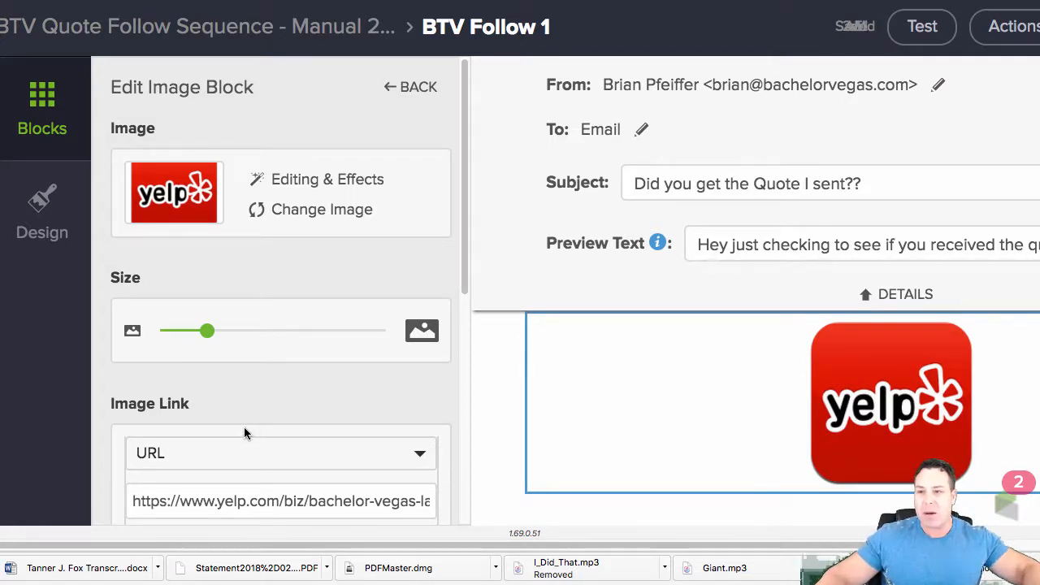
pyautogui.scroll(-3, 776, 318)
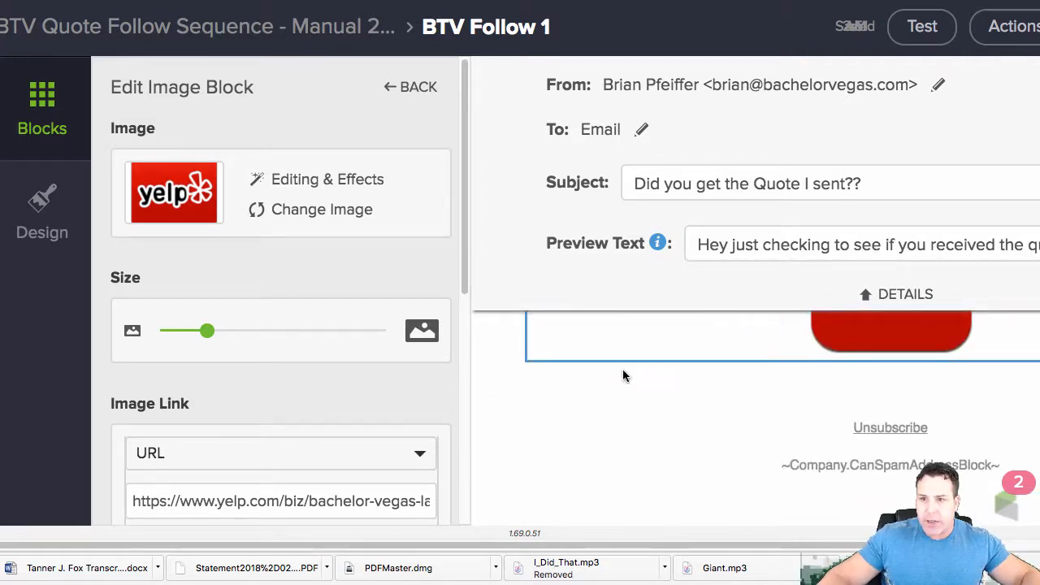
pyautogui.scroll(1, 676, 349)
pyautogui.scroll(5, 677, 349)
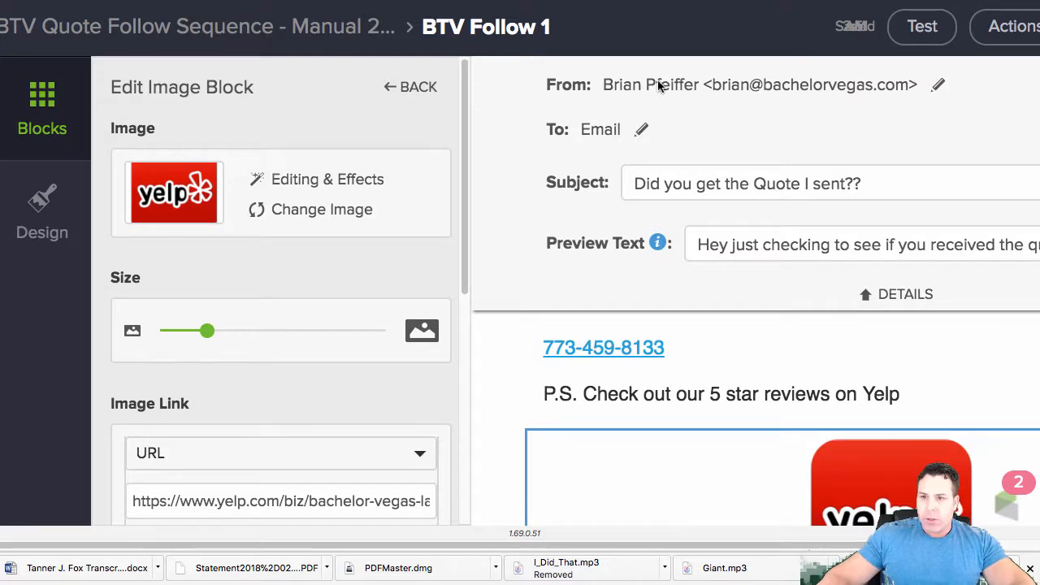
pyautogui.scroll(-3, 834, 331)
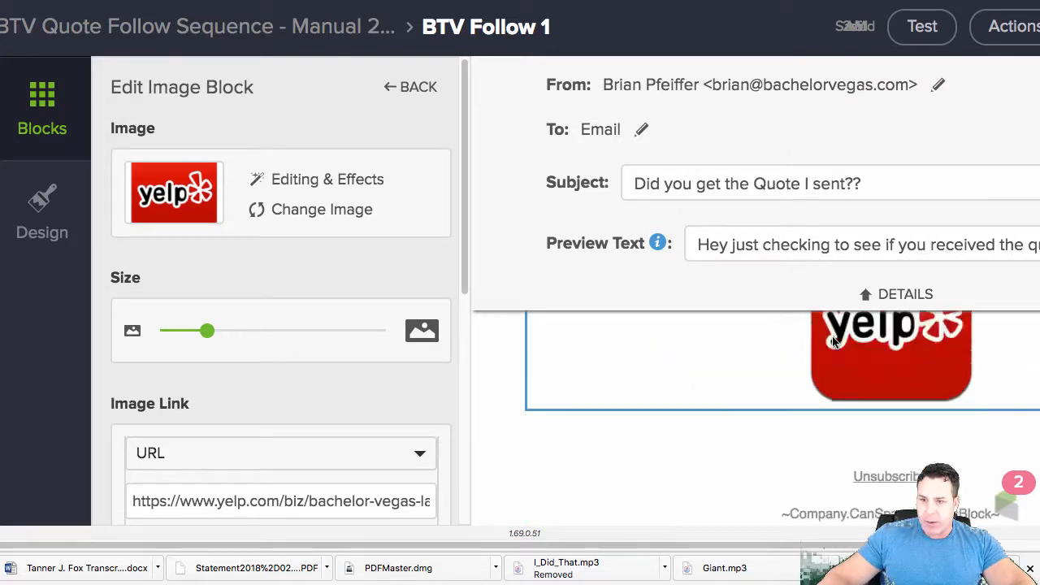
pyautogui.scroll(3, 848, 402)
pyautogui.scroll(2, 838, 422)
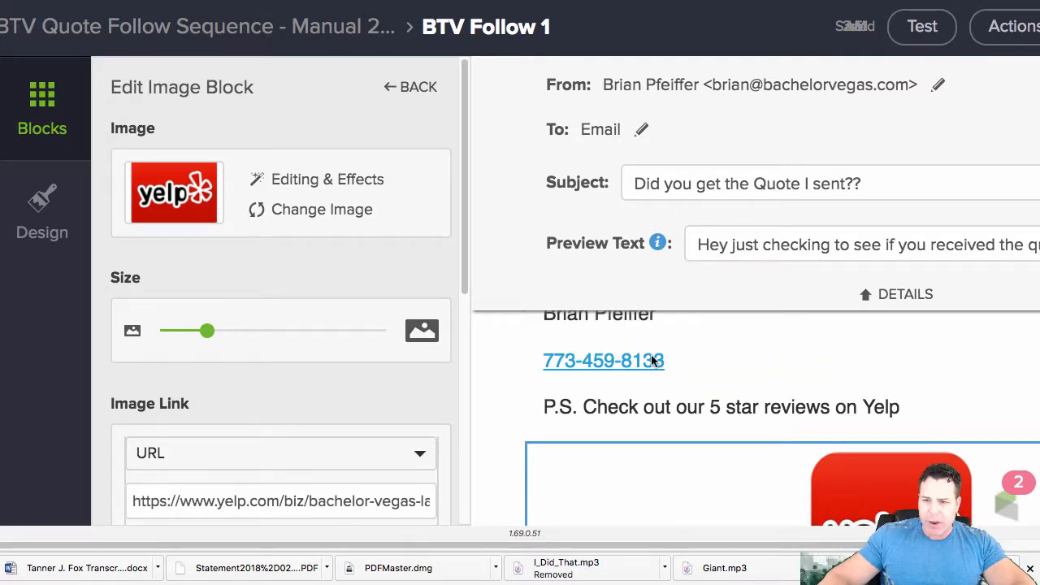
pyautogui.scroll(1, 651, 357)
pyautogui.scroll(5, 608, 349)
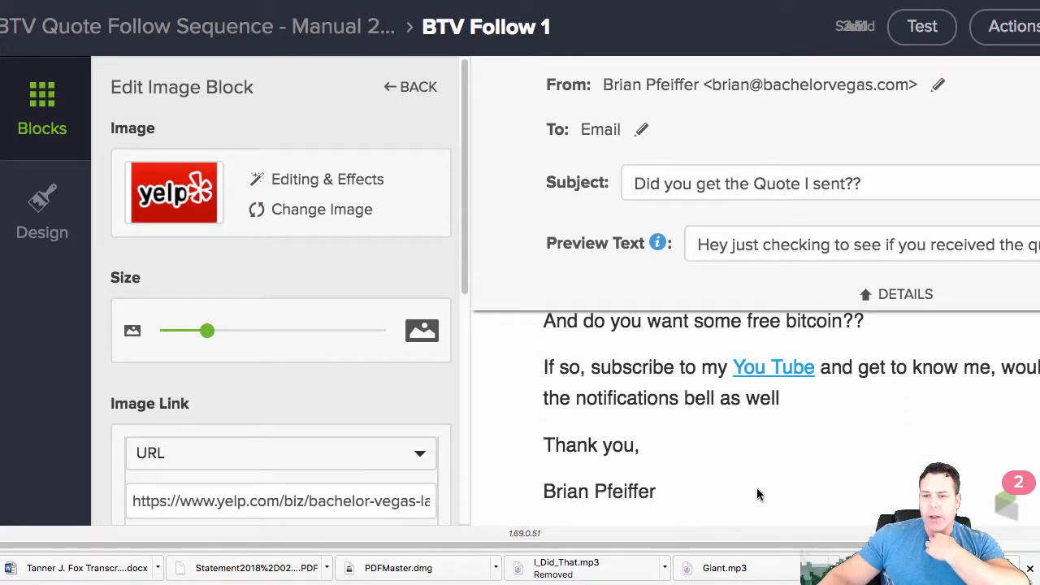
pyautogui.scroll(-1, 755, 487)
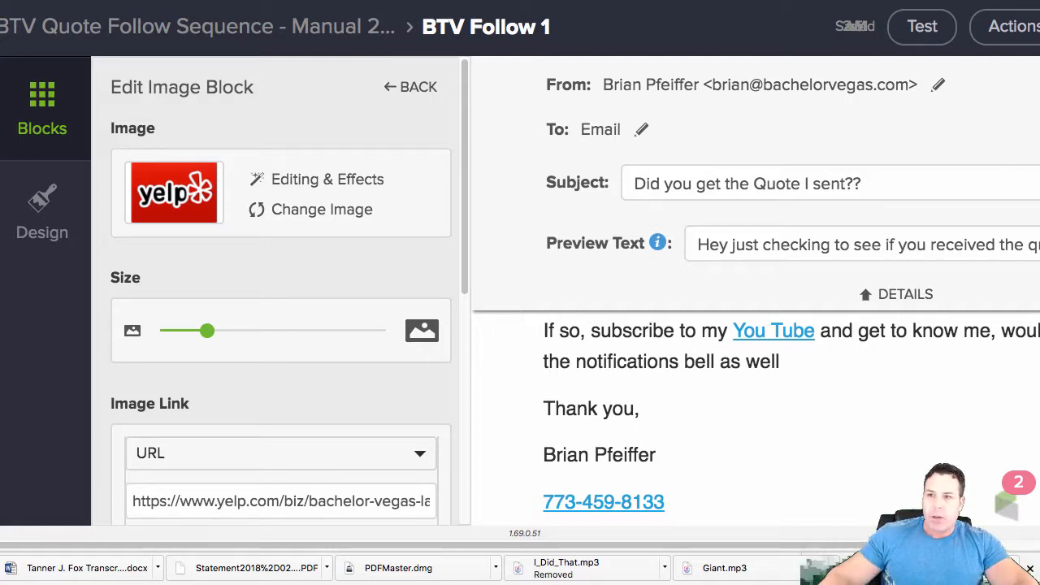
# - Search Google for wisestamp in a new browser tab and look over the results
pyautogui.press('super+t')
pyautogui.write('wise')
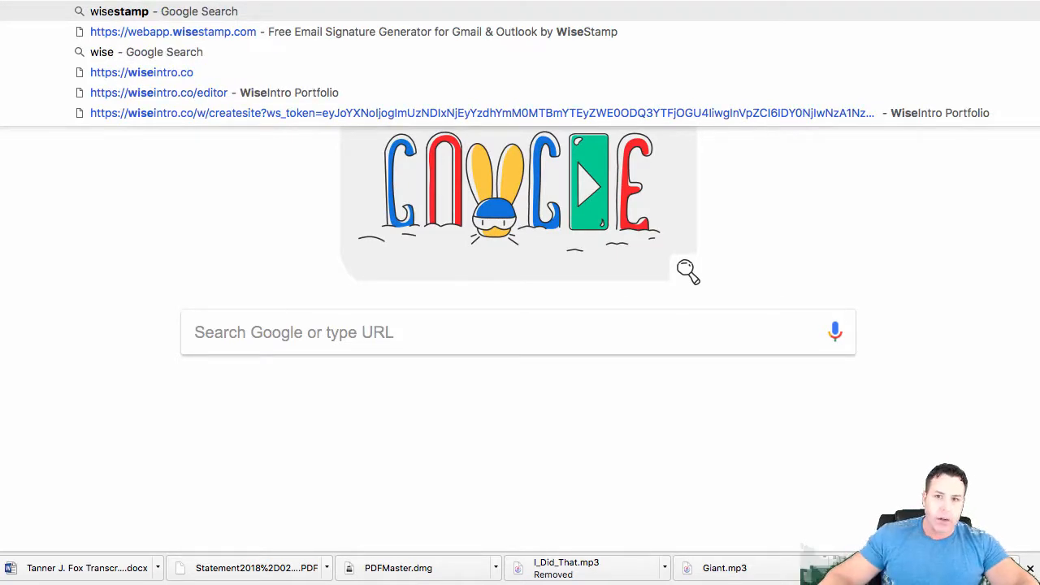
pyautogui.click(95, 13)
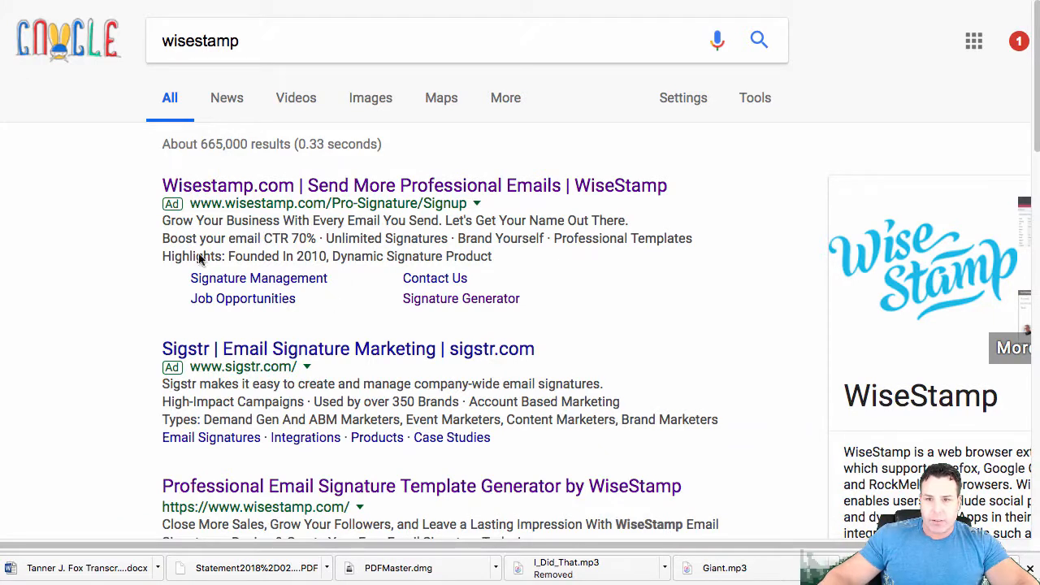
pyautogui.scroll(-1, 260, 447)
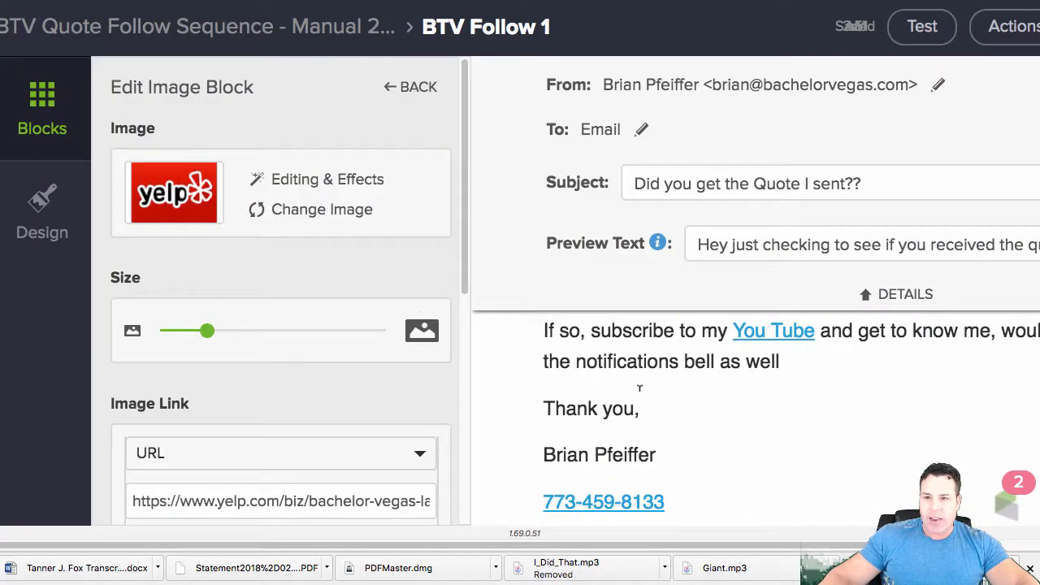
# - Go back to the BTV Follow 1 email, check its opening text, and return to the BTV Quote Follow Sequence canvas
pyautogui.scroll(5, 717, 437)
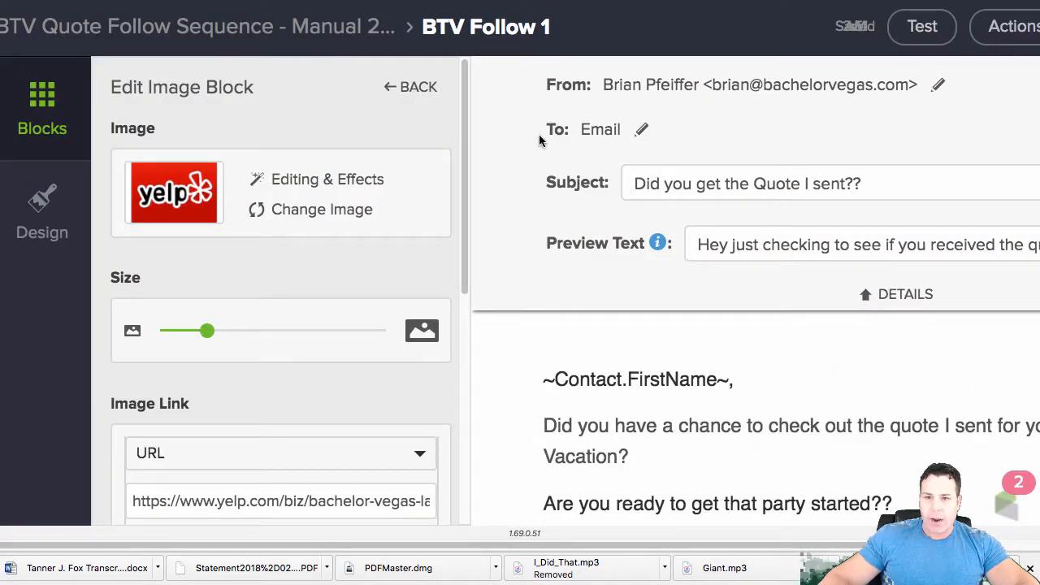
pyautogui.click(269, 30)
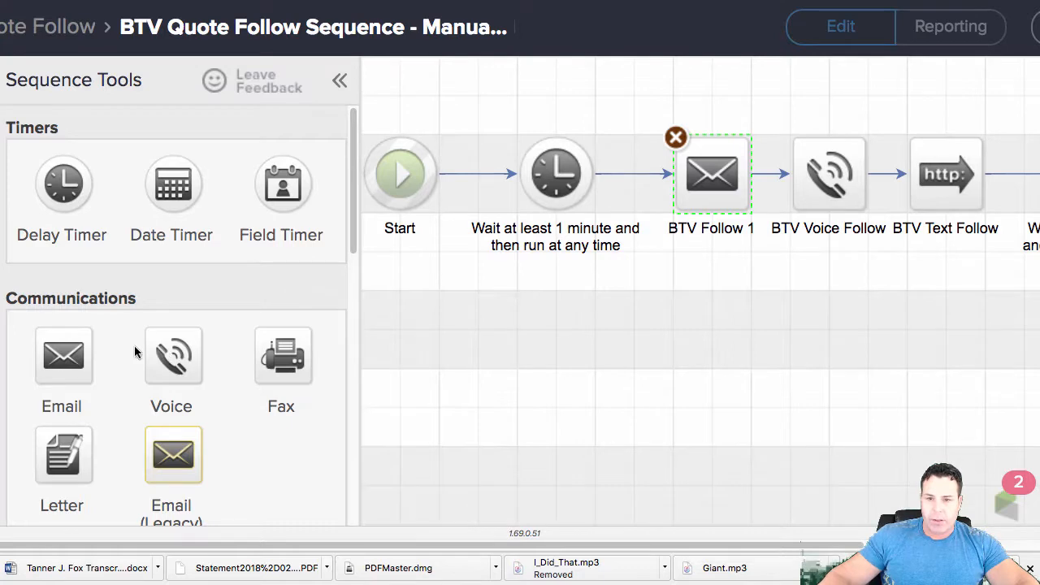
pyautogui.moveTo(178, 362); pyautogui.dragTo(117, 326)
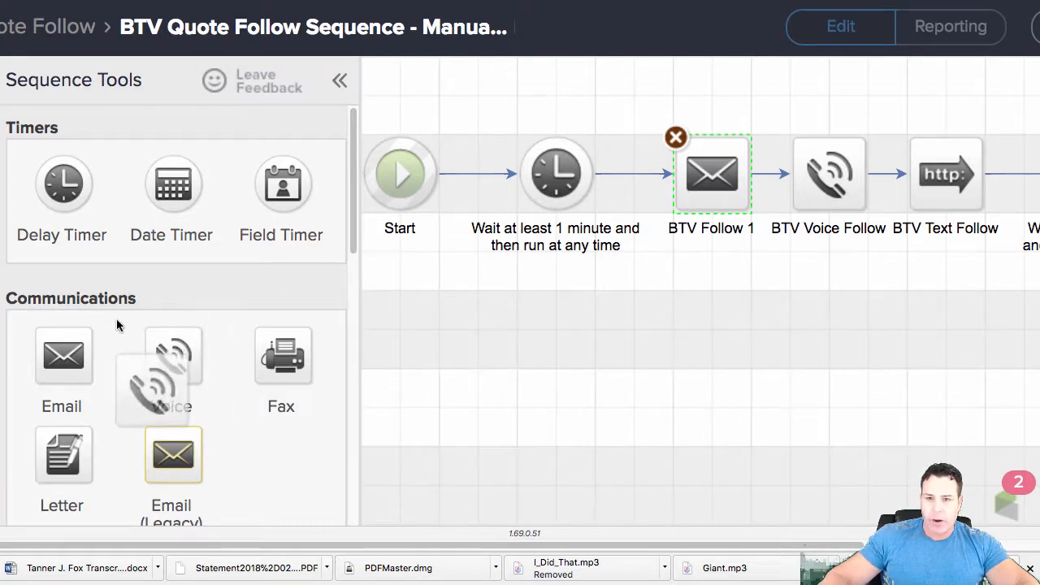
# - Open the BTV Voice Follow step, view the Add Message form for the live-person recording, and return to the sequence canvas
pyautogui.click(827, 194)
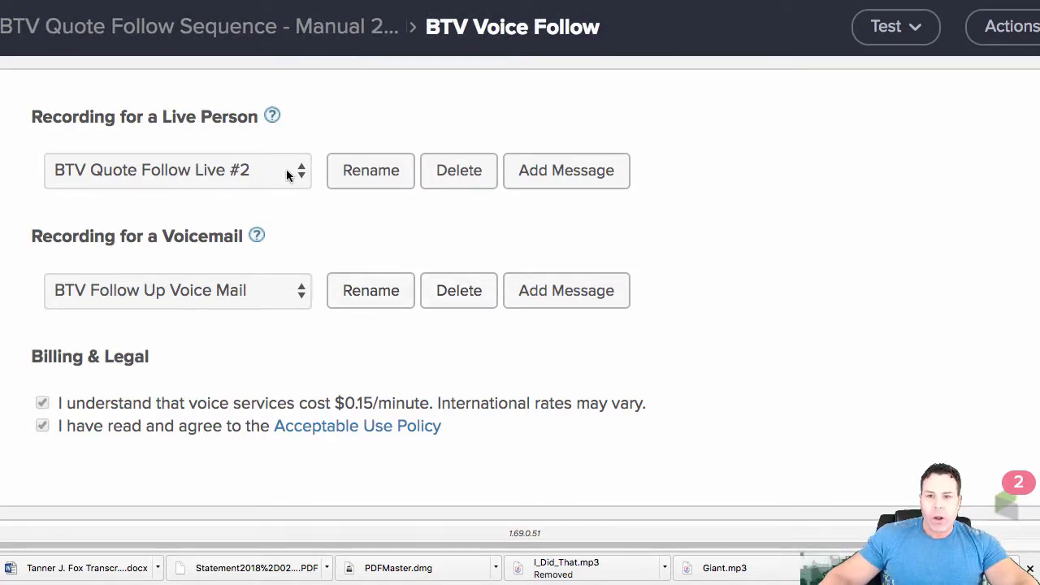
pyautogui.click(576, 181)
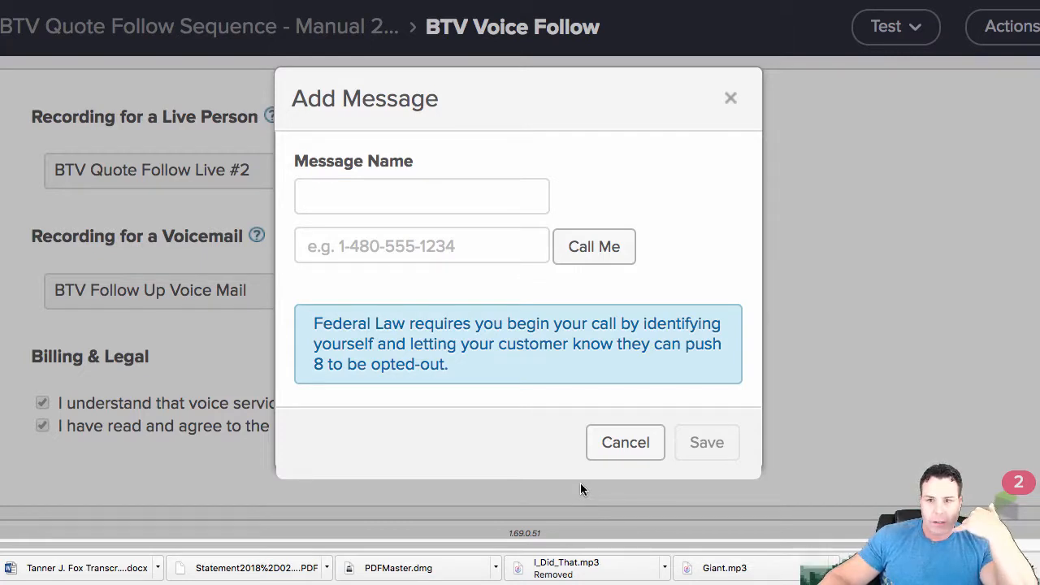
pyautogui.click(626, 443)
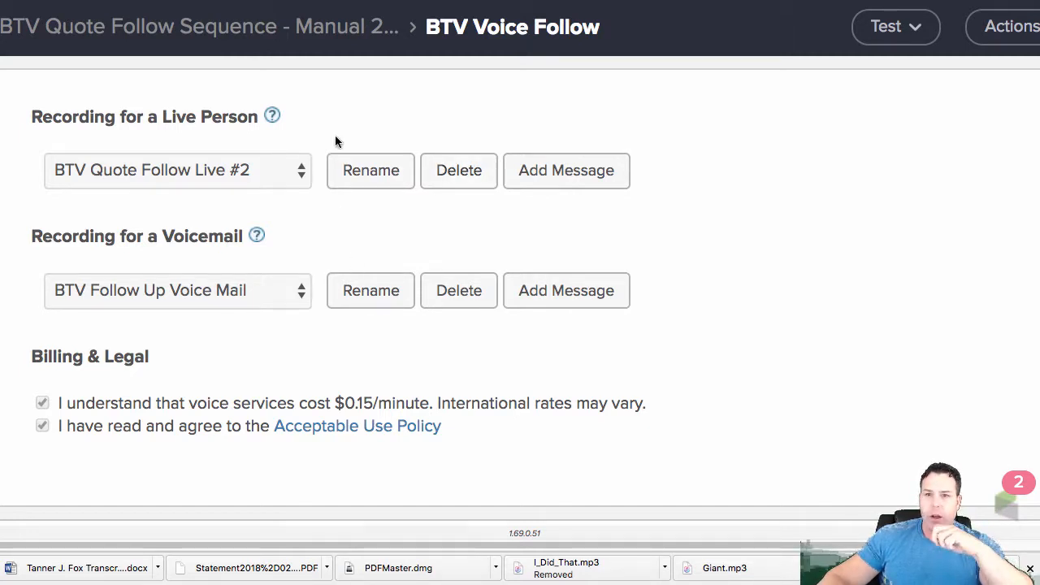
pyautogui.click(201, 32)
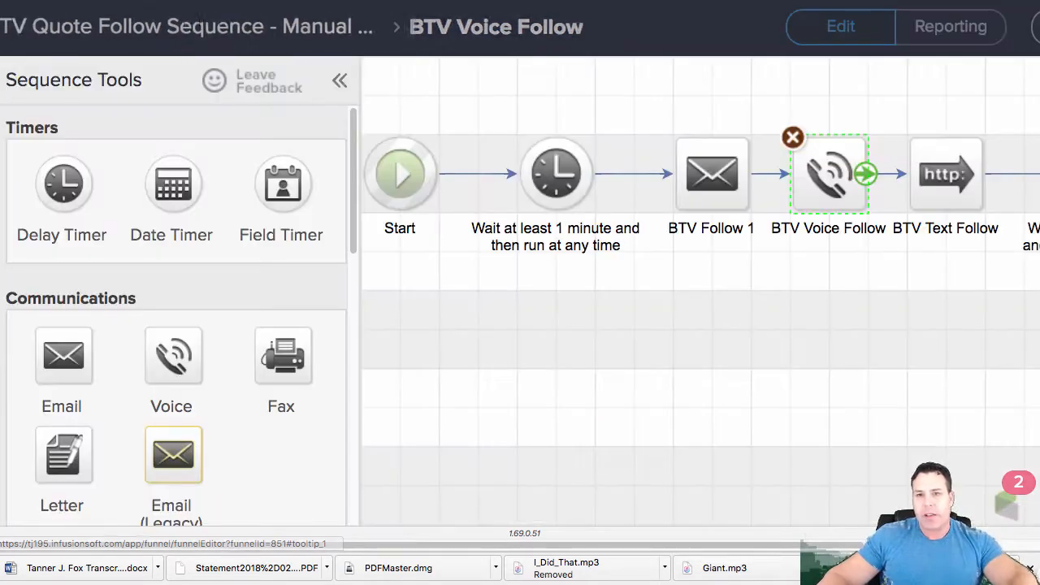
# - Open the BTV Text Follow HTTP step in the sequence, and switch to the Call Loop triggers page
pyautogui.moveTo(579, 540); pyautogui.dragTo(781, 491)
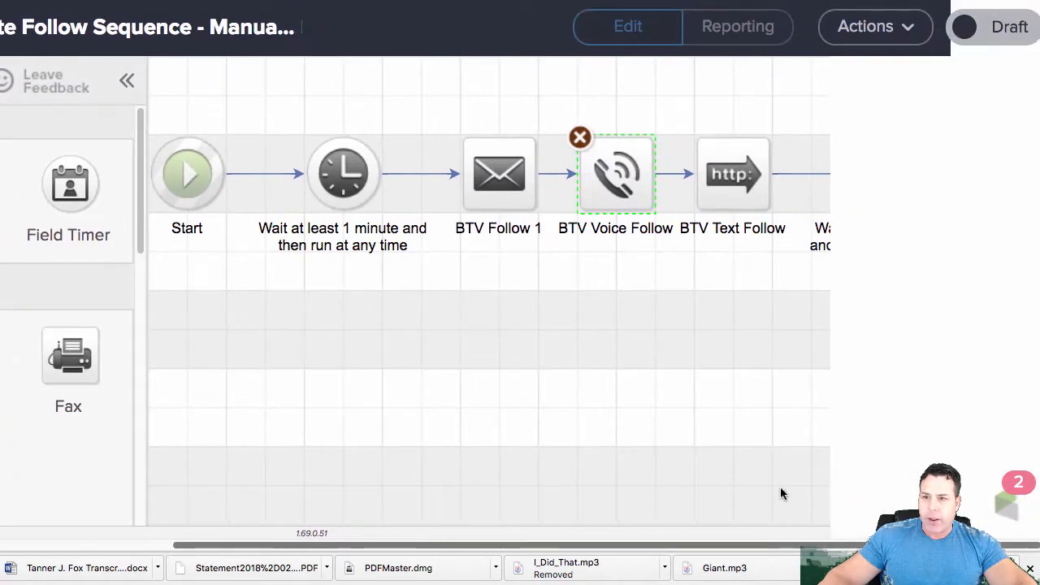
pyautogui.click(727, 172)
pyautogui.doubleClick(728, 172)
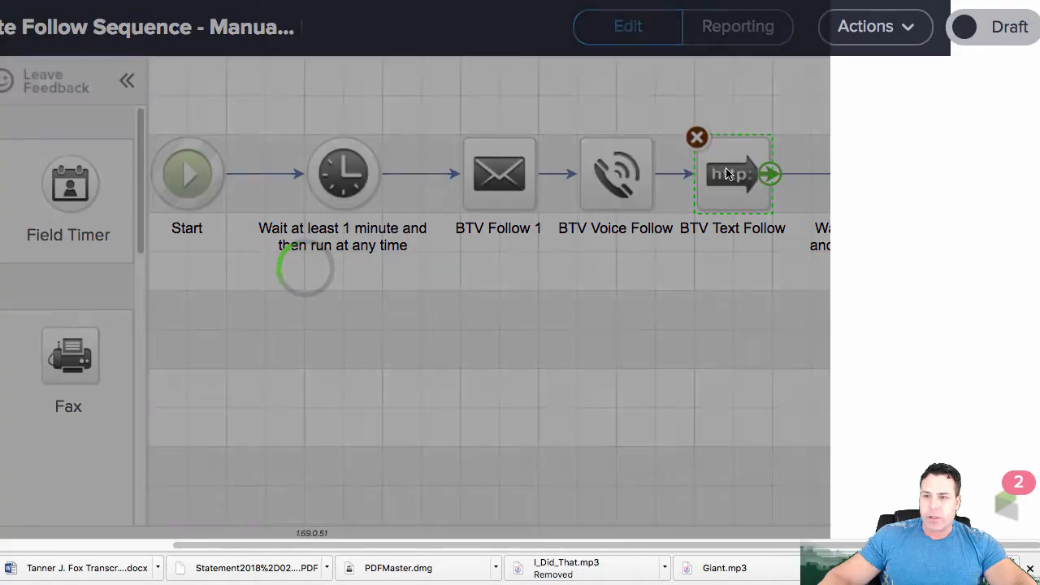
pyautogui.moveTo(398, 544); pyautogui.dragTo(166, 267)
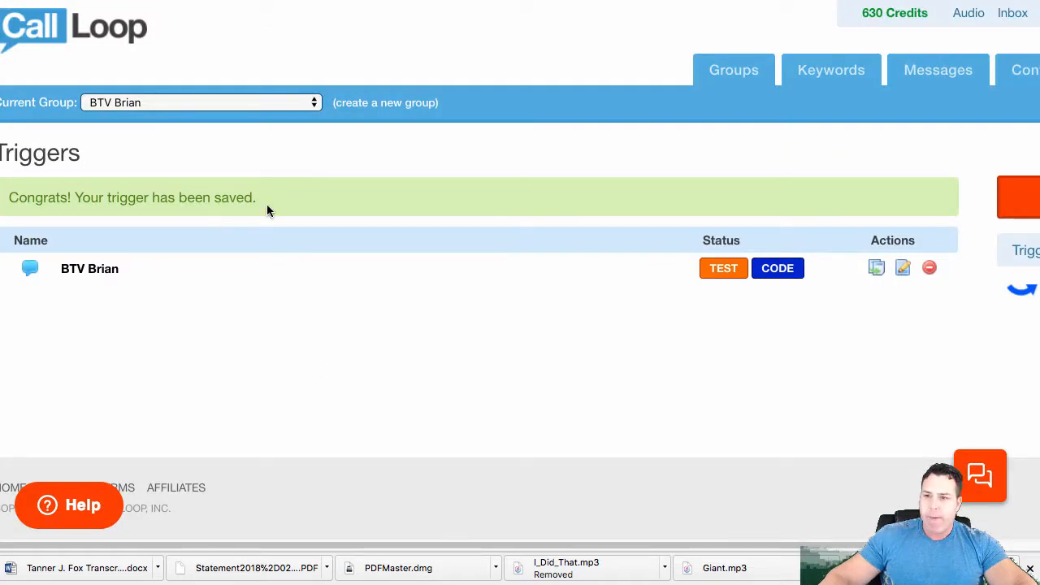
# - Go to the Call Loop groups and start a new group named BV Quote Follow Up
pyautogui.click(727, 81)
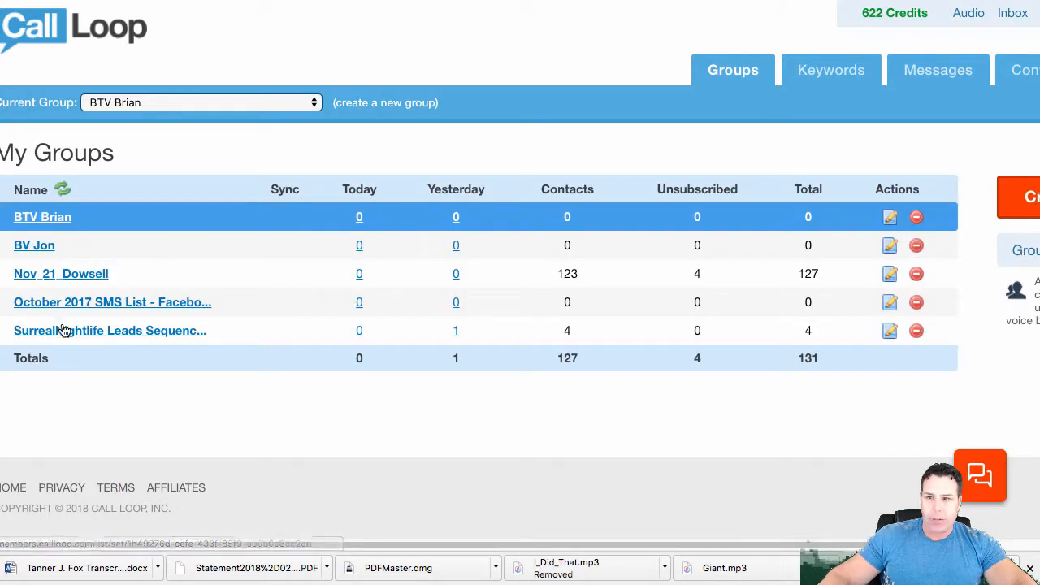
pyautogui.hscroll(3, 491, 520)
pyautogui.hscroll(-3, 491, 520)
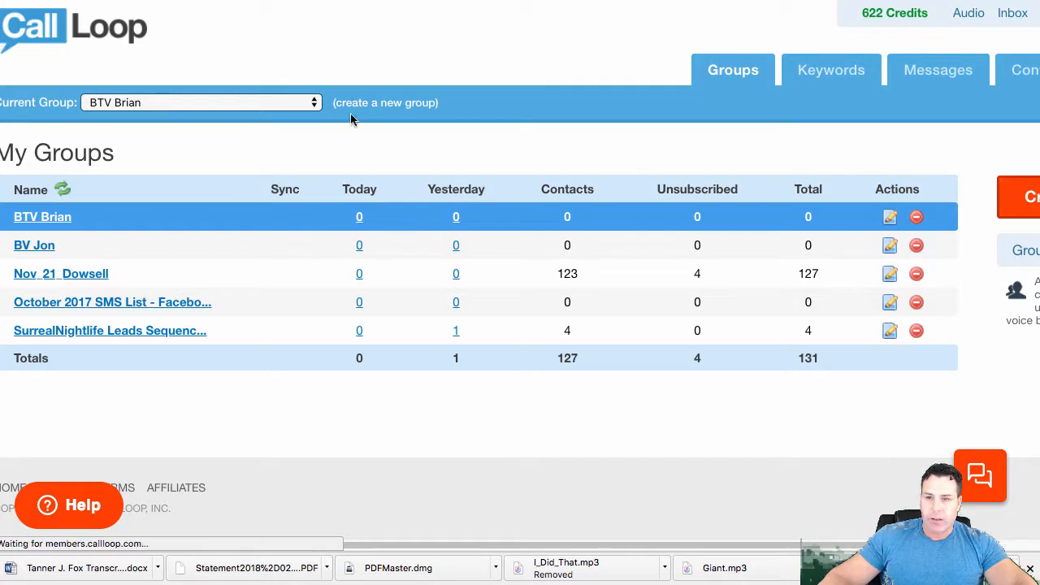
pyautogui.click(174, 207)
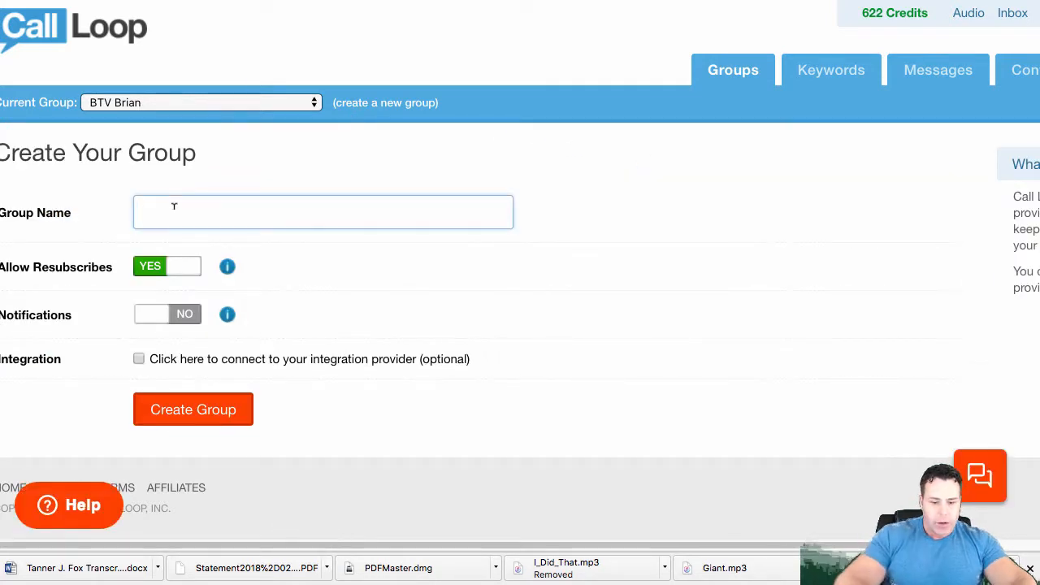
pyautogui.write('BV Quote Follow Up')
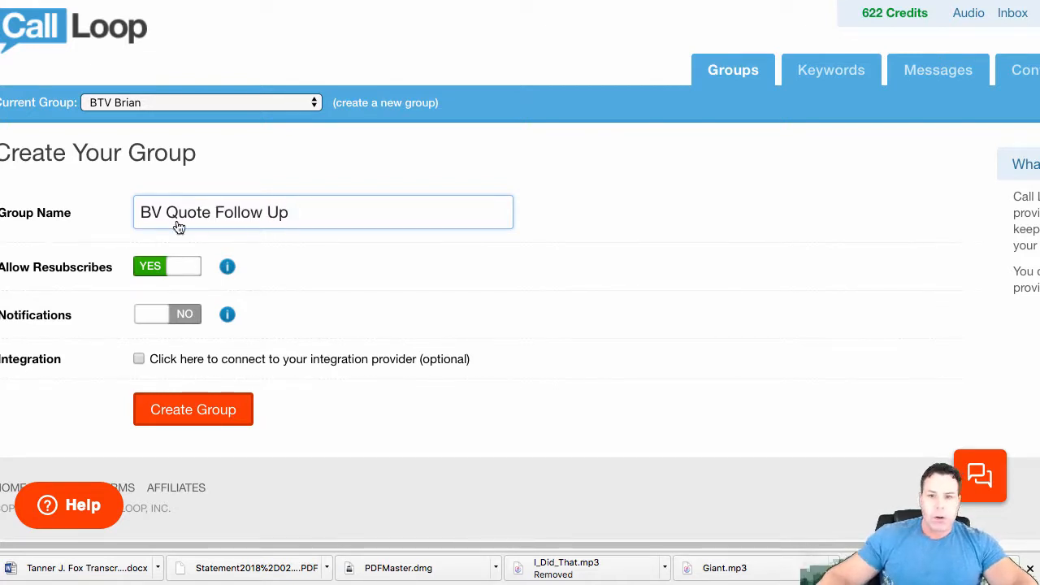
# - Enable the integration for the new group with InfusionSoft as its provider, and create the group
pyautogui.click(139, 358)
pyautogui.click(242, 402)
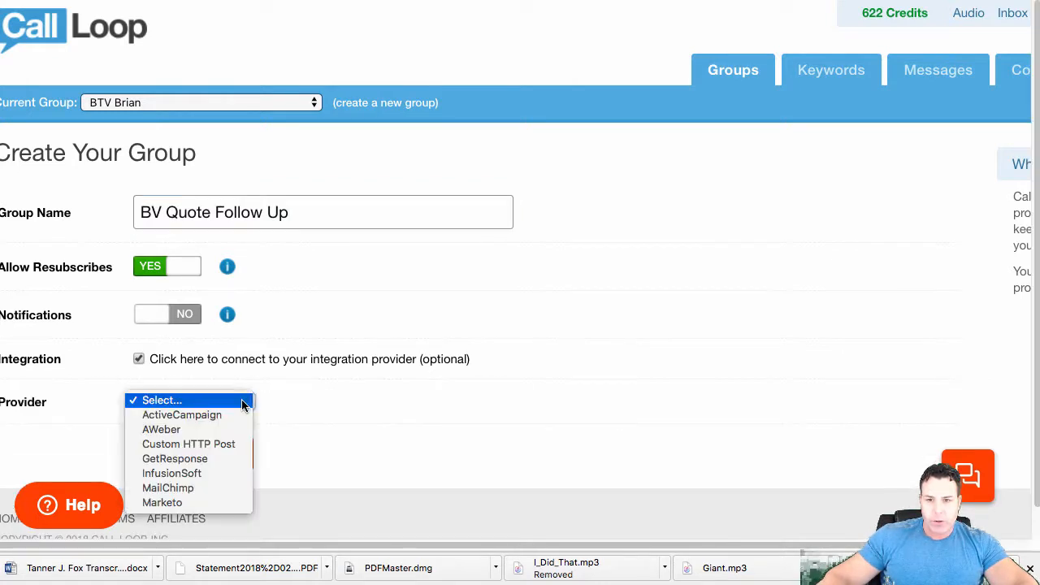
pyautogui.click(182, 474)
pyautogui.scroll(-2, 280, 322)
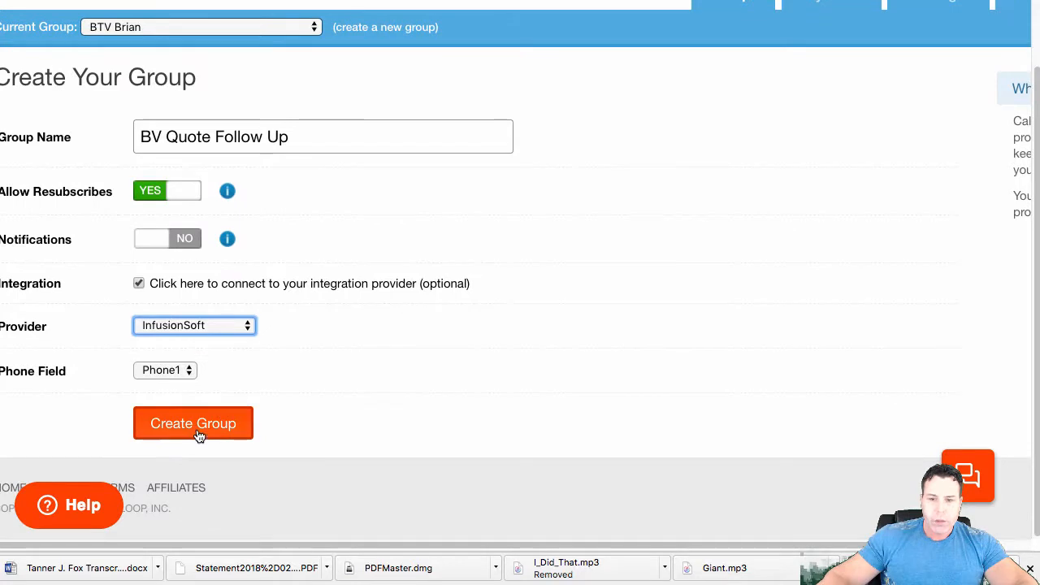
pyautogui.click(200, 425)
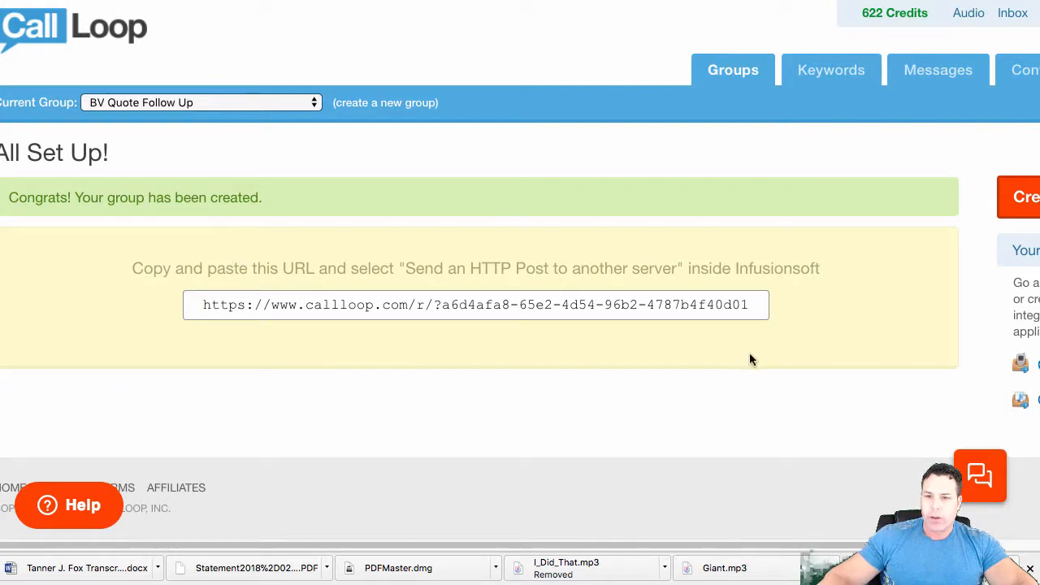
# - Open the existing text trigger in the BTV group for editing and copy its full SMS message
pyautogui.moveTo(924, 81)
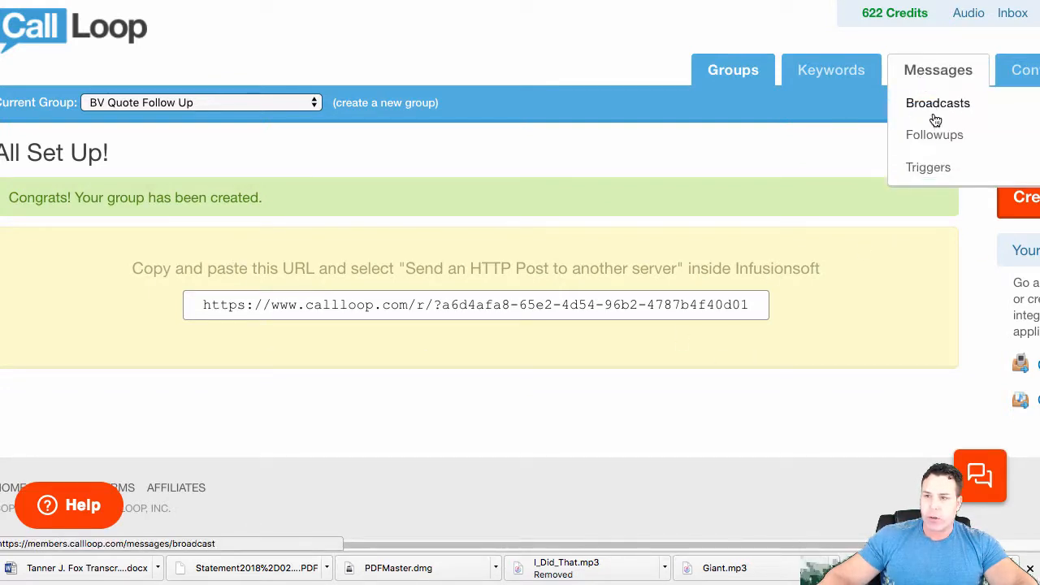
pyautogui.click(930, 169)
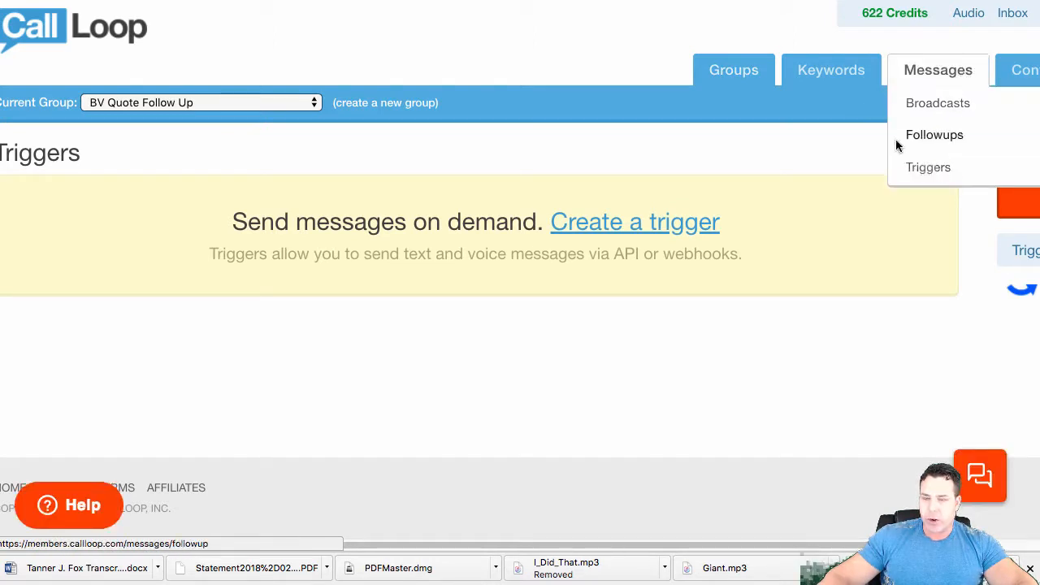
pyautogui.click(317, 103)
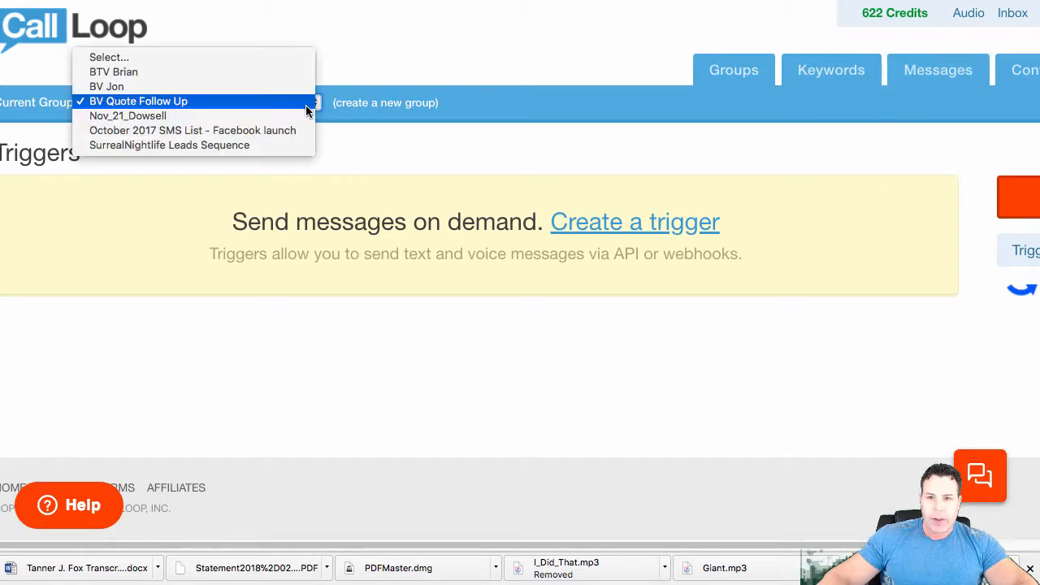
pyautogui.click(115, 72)
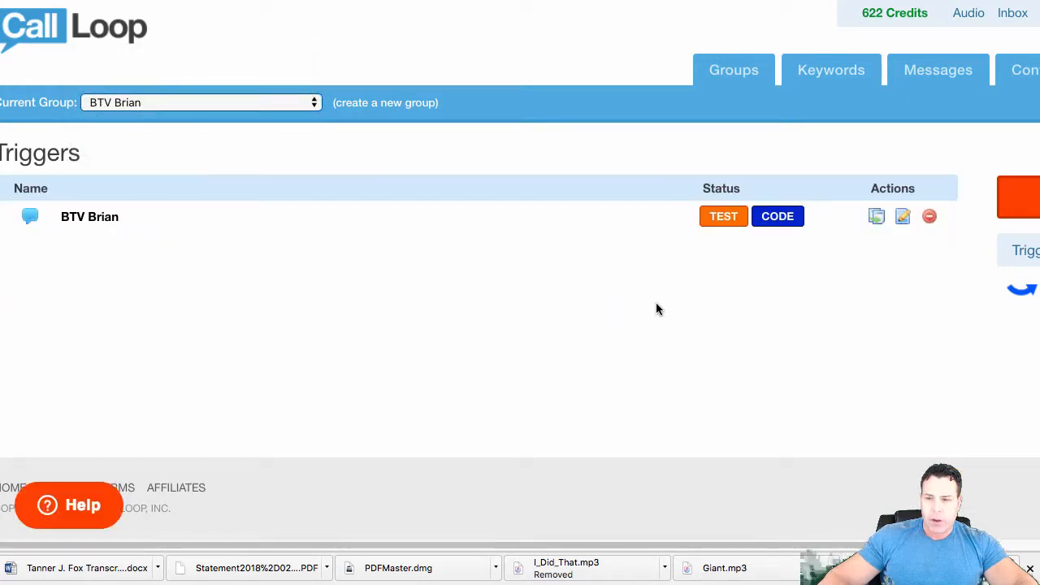
pyautogui.click(903, 217)
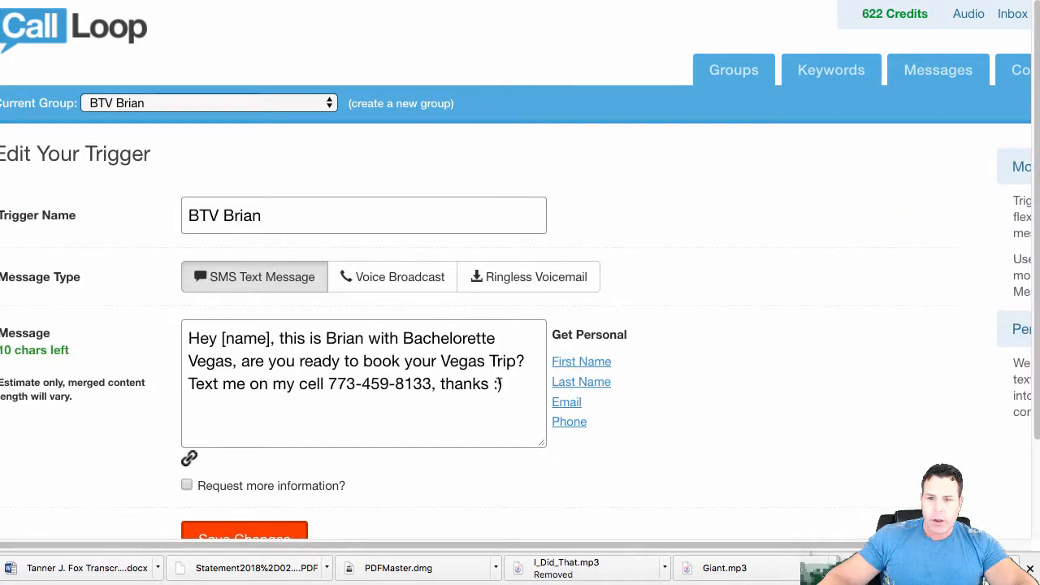
pyautogui.moveTo(504, 384); pyautogui.dragTo(106, 324)
pyautogui.rightClick(297, 342)
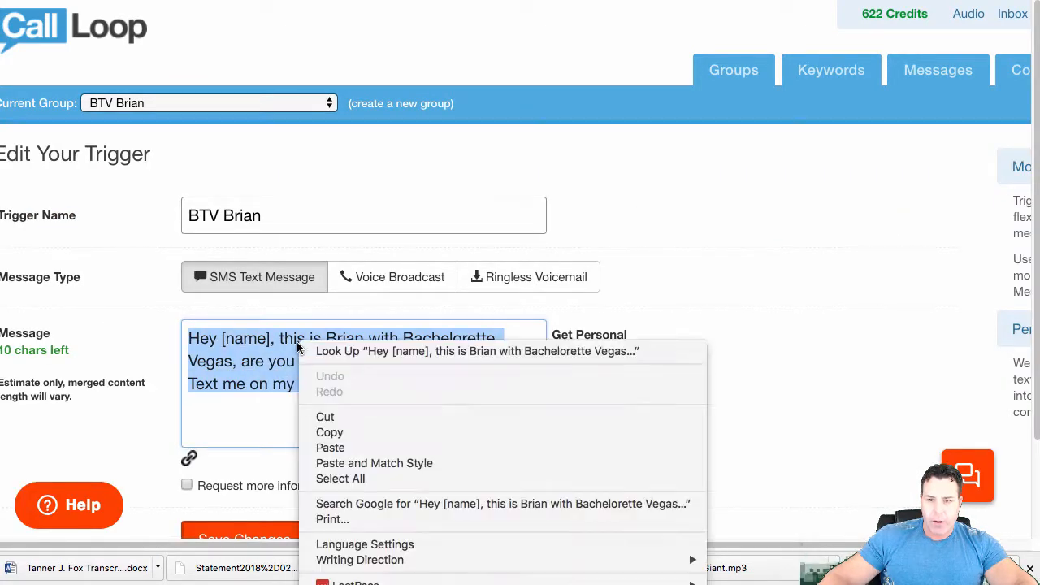
pyautogui.click(340, 432)
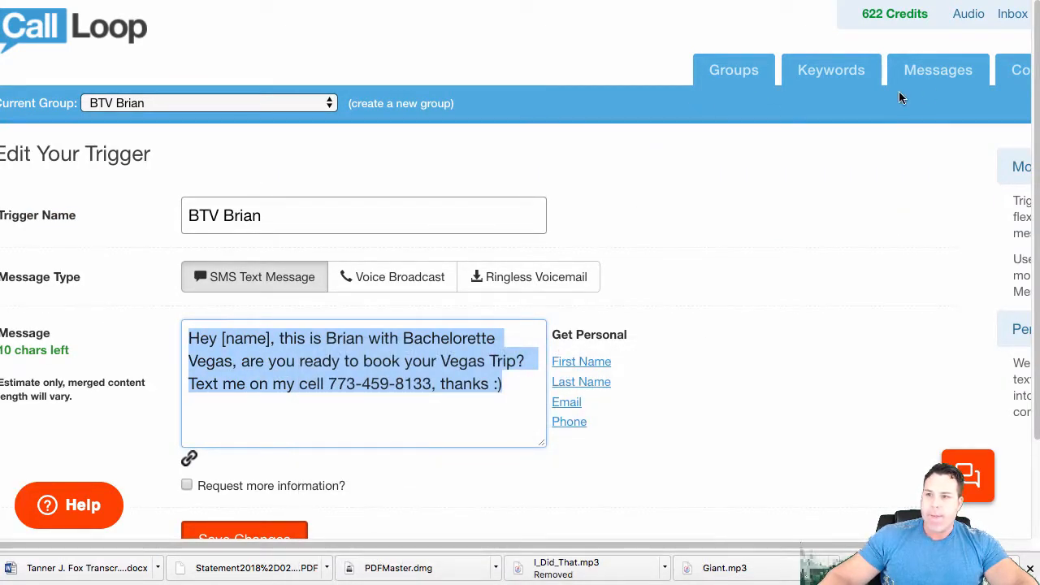
# - Start a new SMS trigger in the BTV group, named BV followed by the agent's first name
pyautogui.moveTo(910, 80)
pyautogui.click(929, 176)
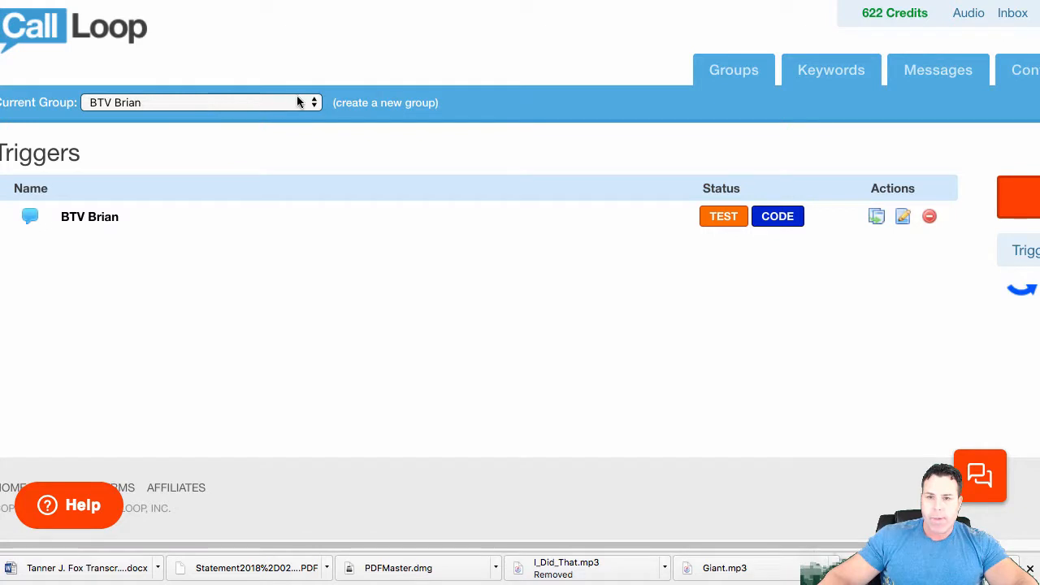
pyautogui.moveTo(630, 546); pyautogui.dragTo(757, 546)
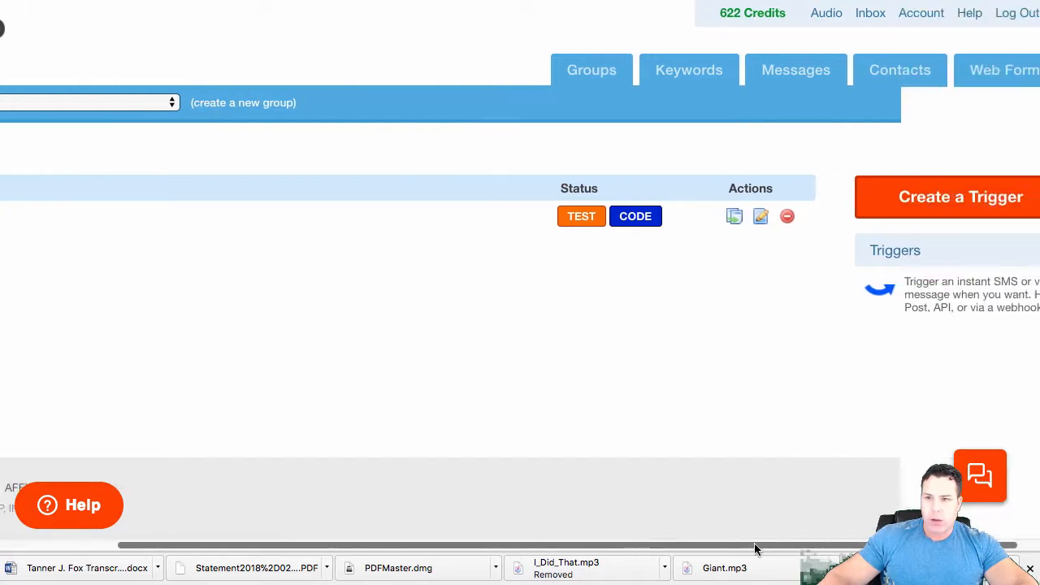
pyautogui.click(951, 202)
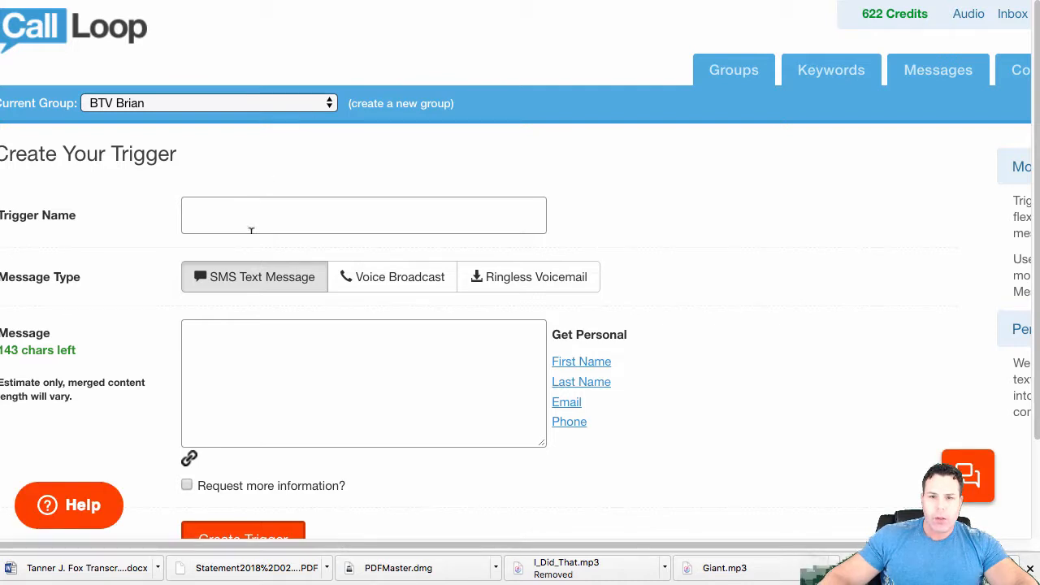
pyautogui.click(254, 221)
pyautogui.write('BV')
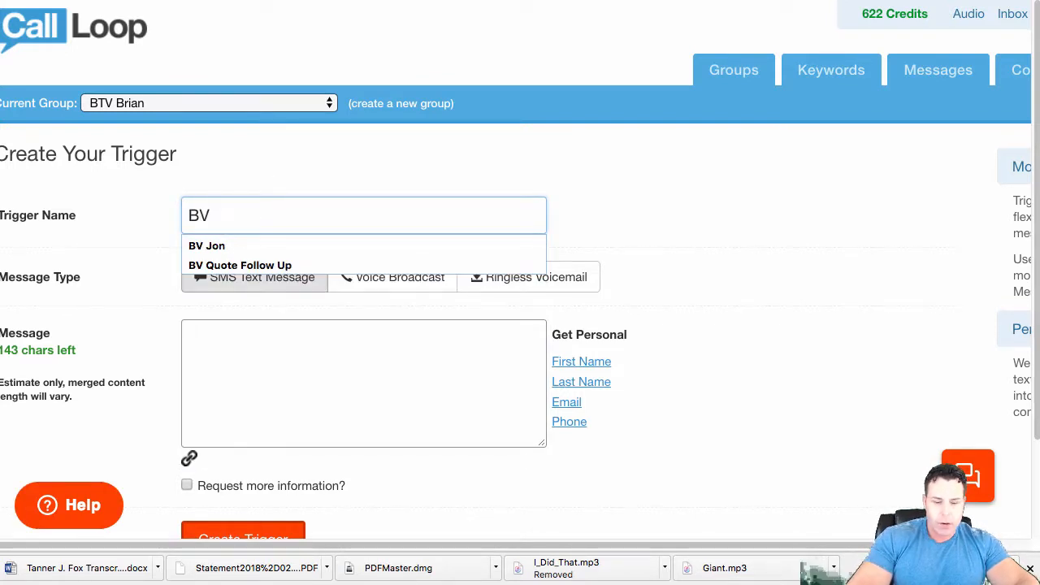
pyautogui.write(' Brian')
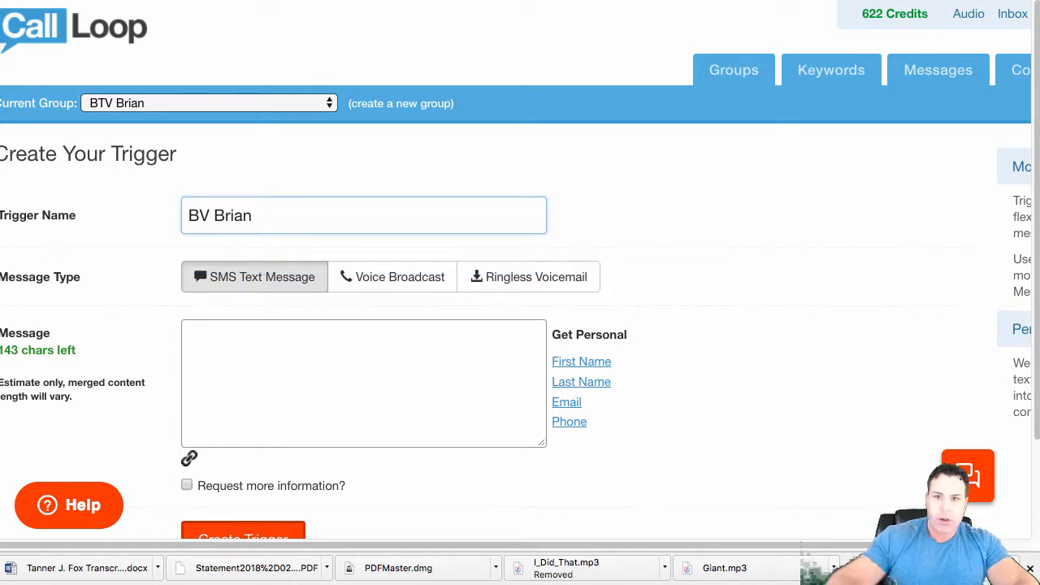
# - Paste the copied text as the trigger's message, change Bachelorette Vegas to Bachelor Vegas, and create the trigger
pyautogui.rightClick(237, 338)
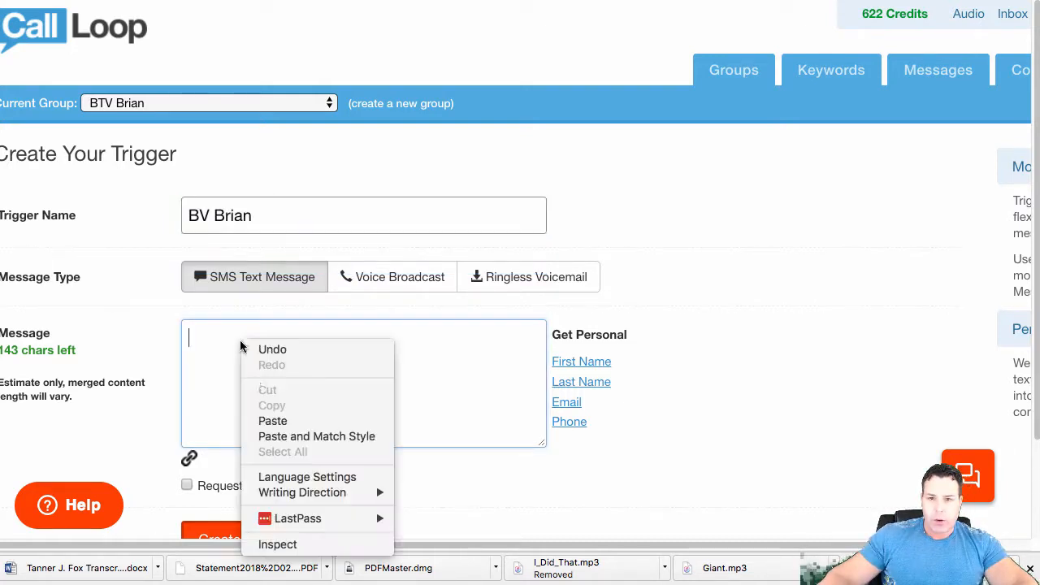
pyautogui.click(264, 421)
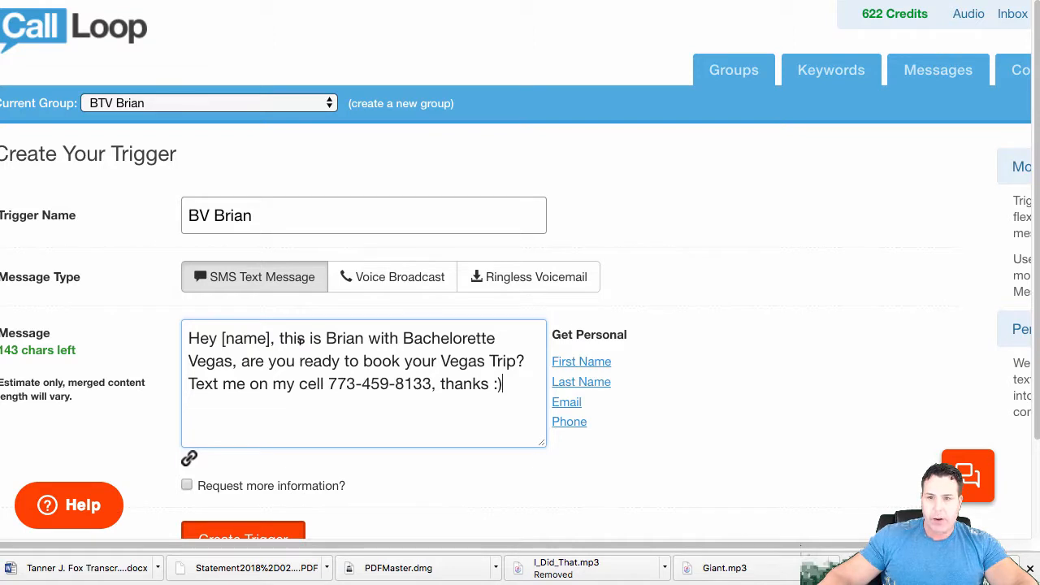
pyautogui.click(469, 338)
pyautogui.press('Delete')
pyautogui.press('Delete')
pyautogui.press('Delete')
pyautogui.press('Delete')
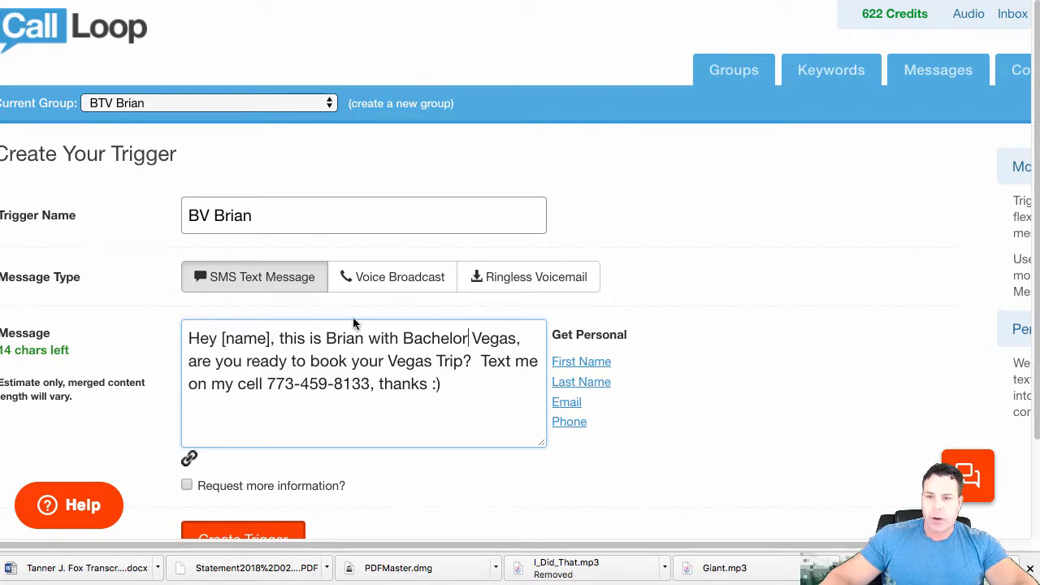
pyautogui.scroll(-1, 199, 524)
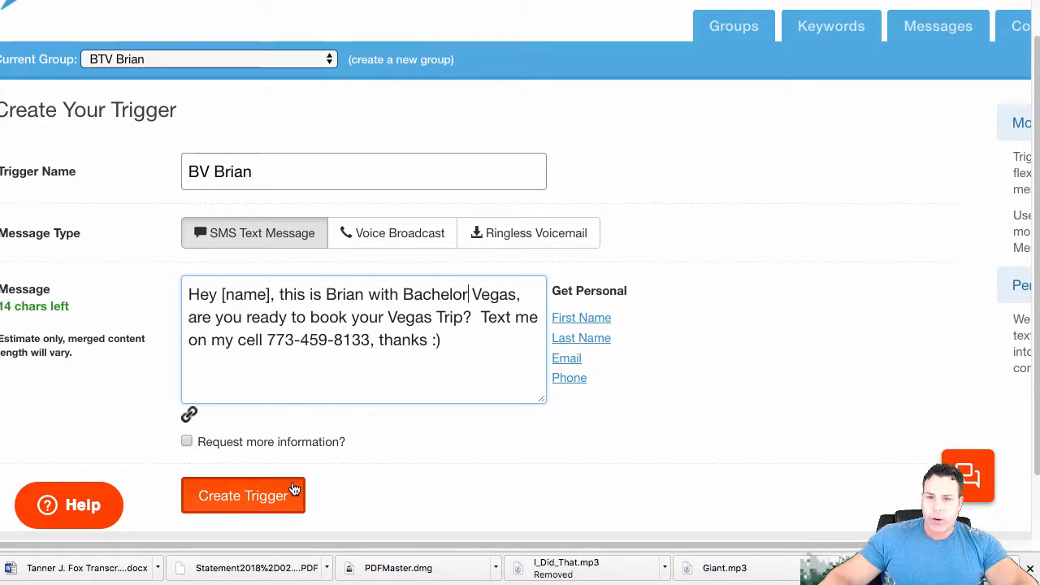
pyautogui.click(256, 495)
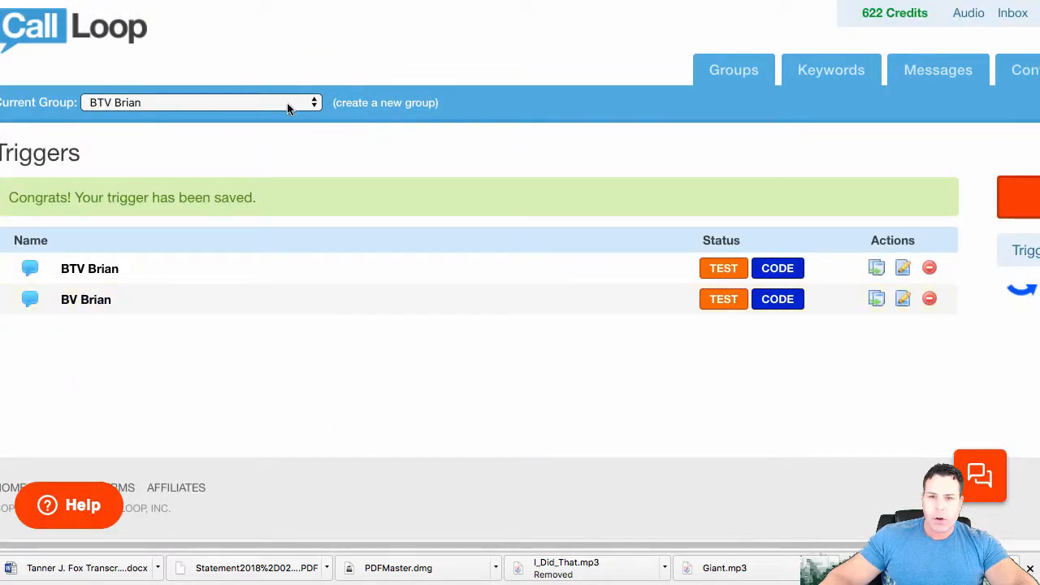
# - Delete the newly created BV trigger from the BTV group
pyautogui.click(314, 104)
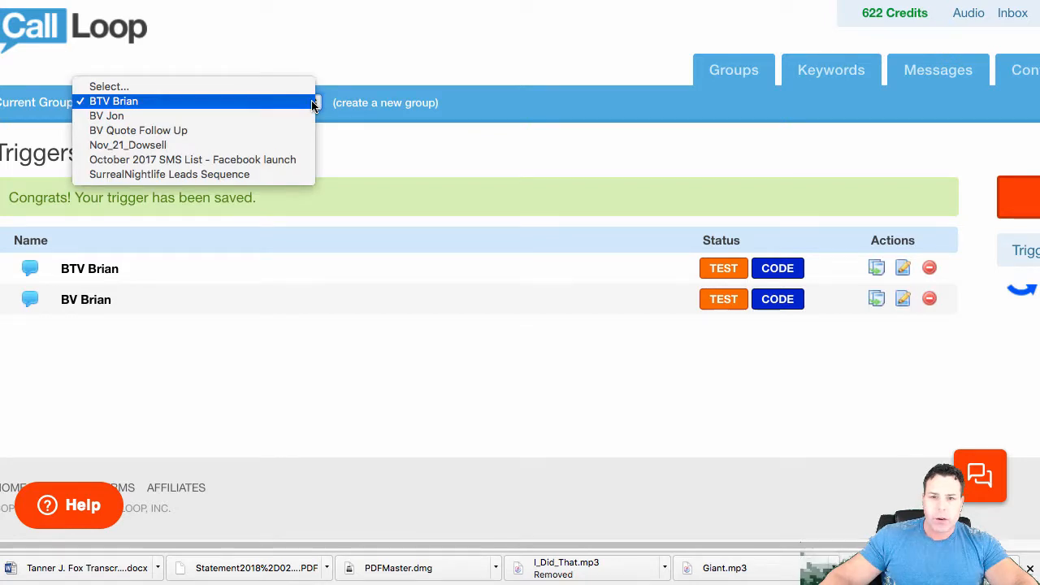
pyautogui.click(933, 300)
pyautogui.click(933, 300)
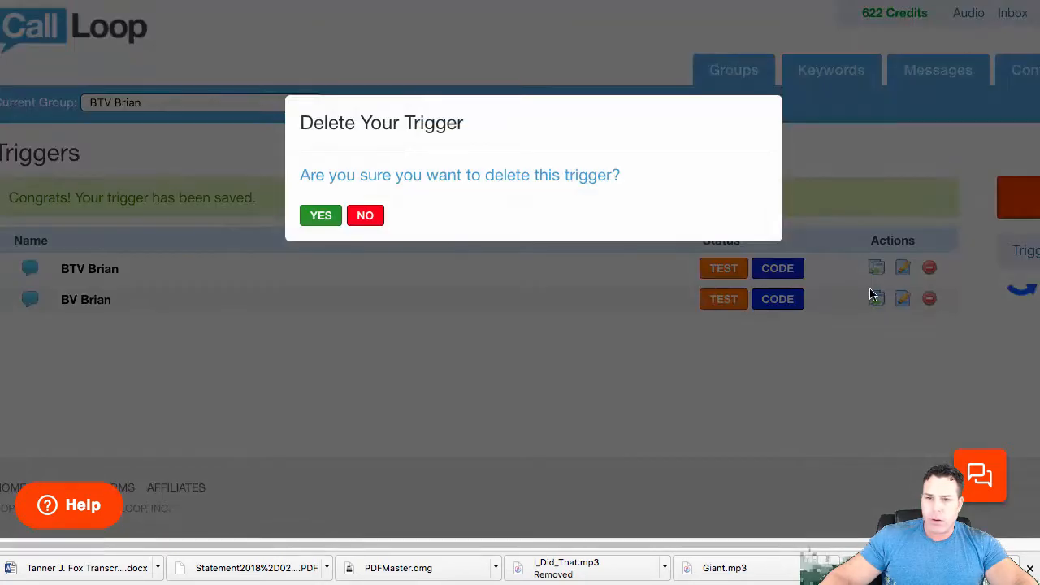
pyautogui.click(326, 216)
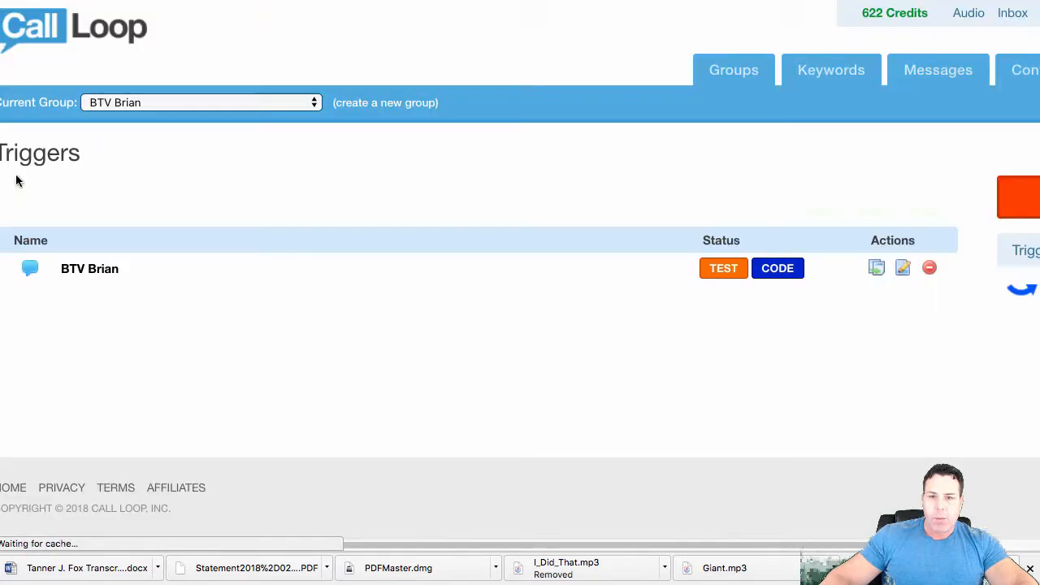
# - Switch the current group to BV Quote Follow Up
pyautogui.click(290, 104)
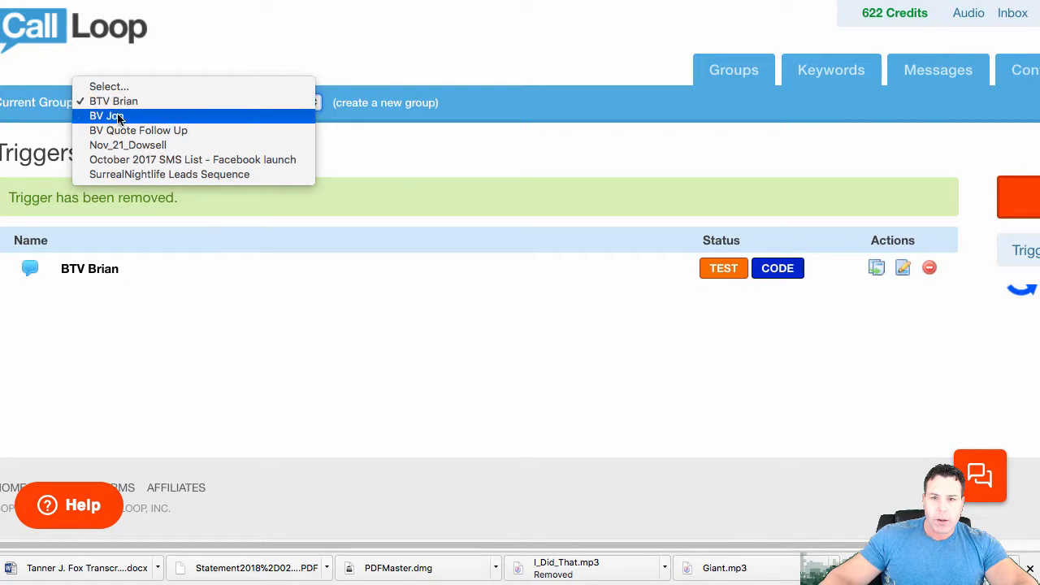
pyautogui.click(120, 131)
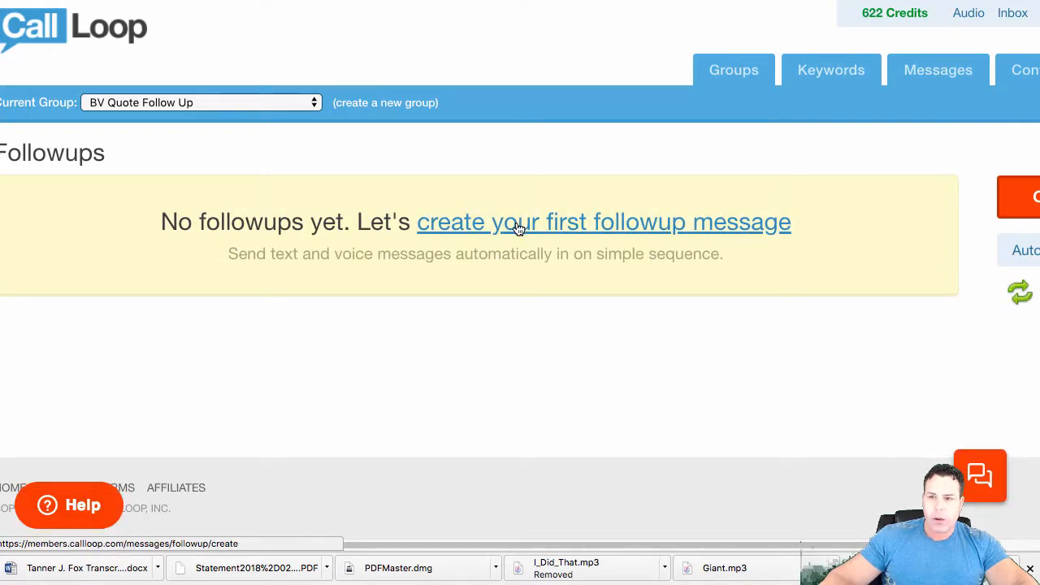
pyautogui.click(518, 227)
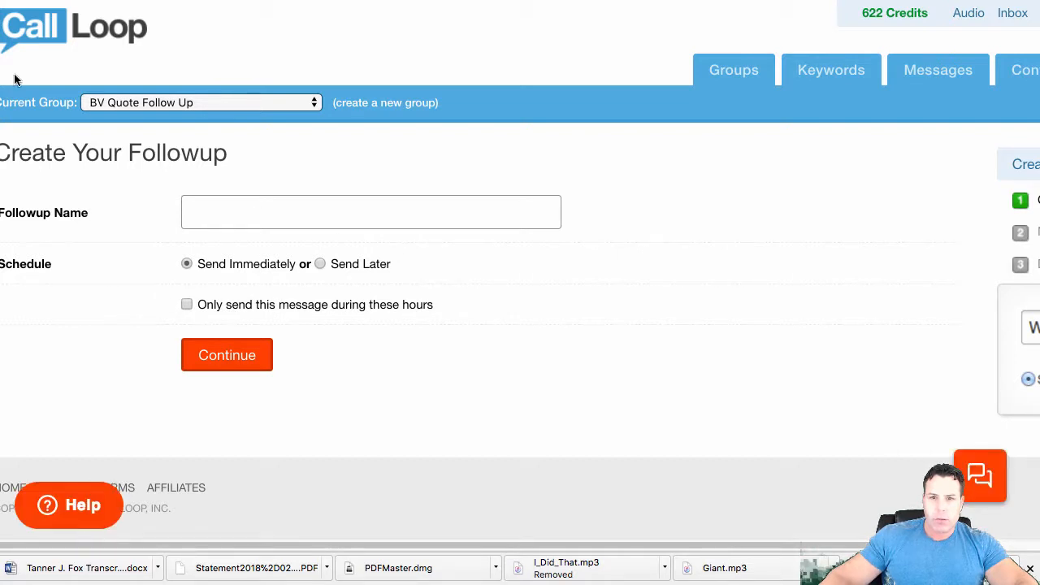
pyautogui.click(22, 1)
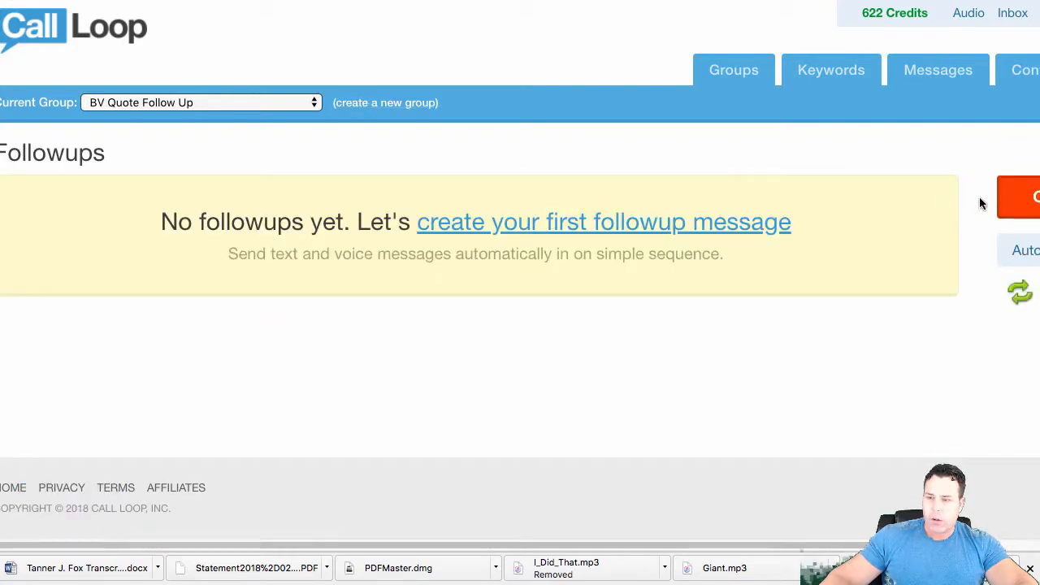
pyautogui.moveTo(184, 551); pyautogui.dragTo(420, 553)
pyautogui.click(908, 206)
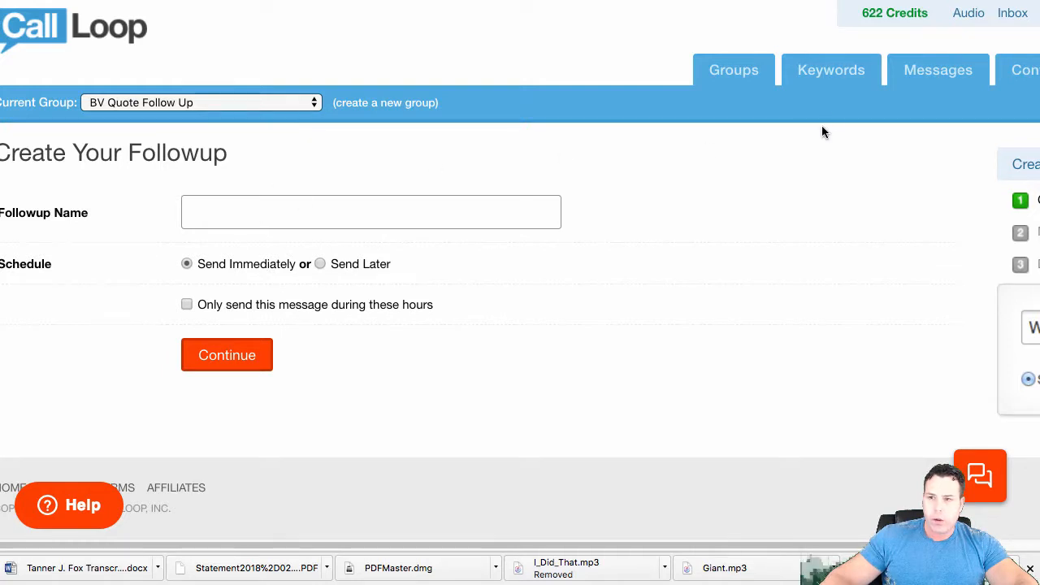
pyautogui.moveTo(935, 73)
pyautogui.click(918, 146)
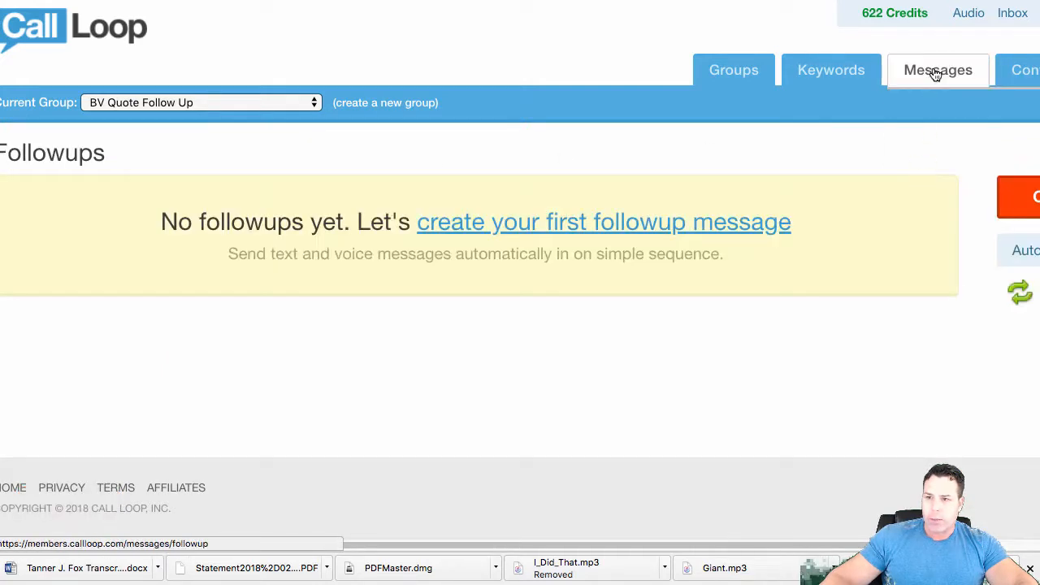
pyautogui.click(927, 147)
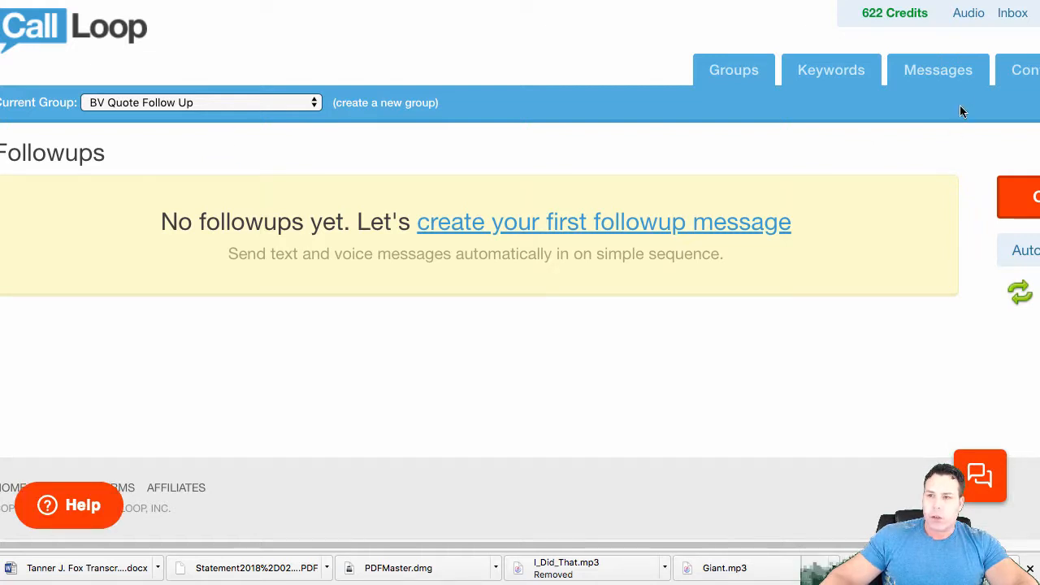
# - Start a new SMS text trigger in the BV Quote Follow Up group, named BV followed by the agent's first name
pyautogui.moveTo(910, 84)
pyautogui.click(943, 173)
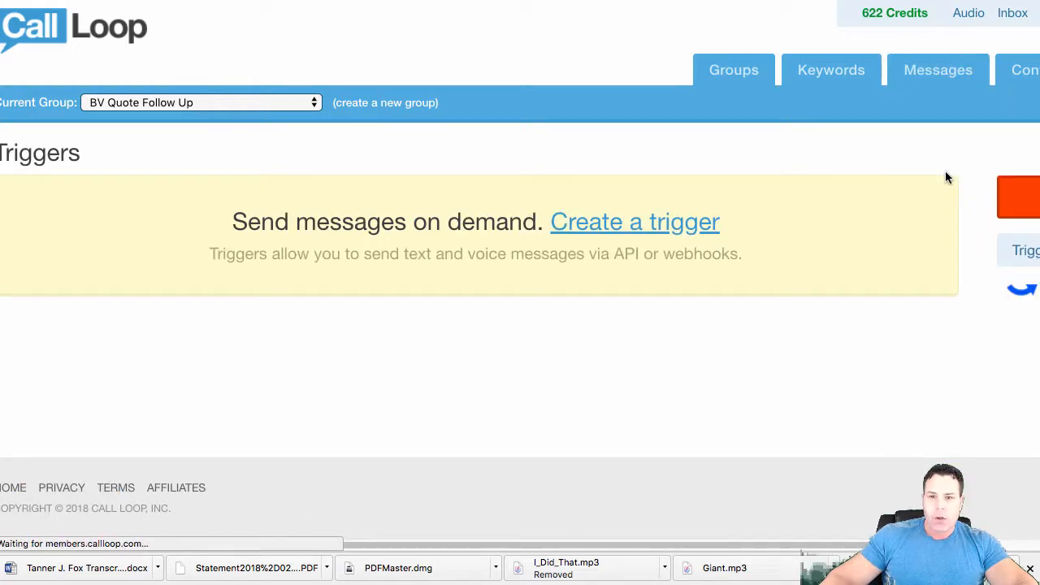
pyautogui.click(1020, 204)
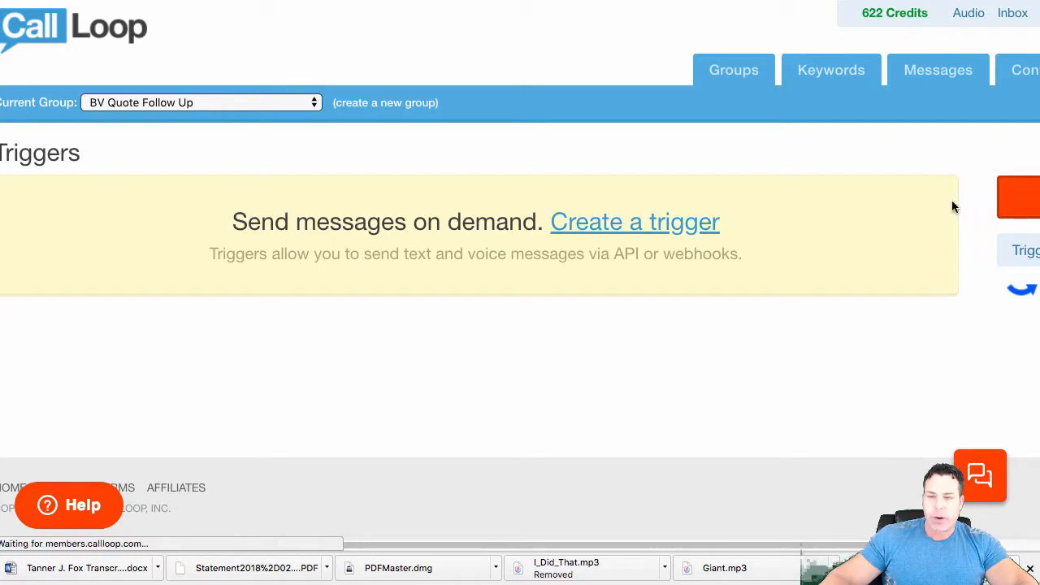
pyautogui.click(235, 217)
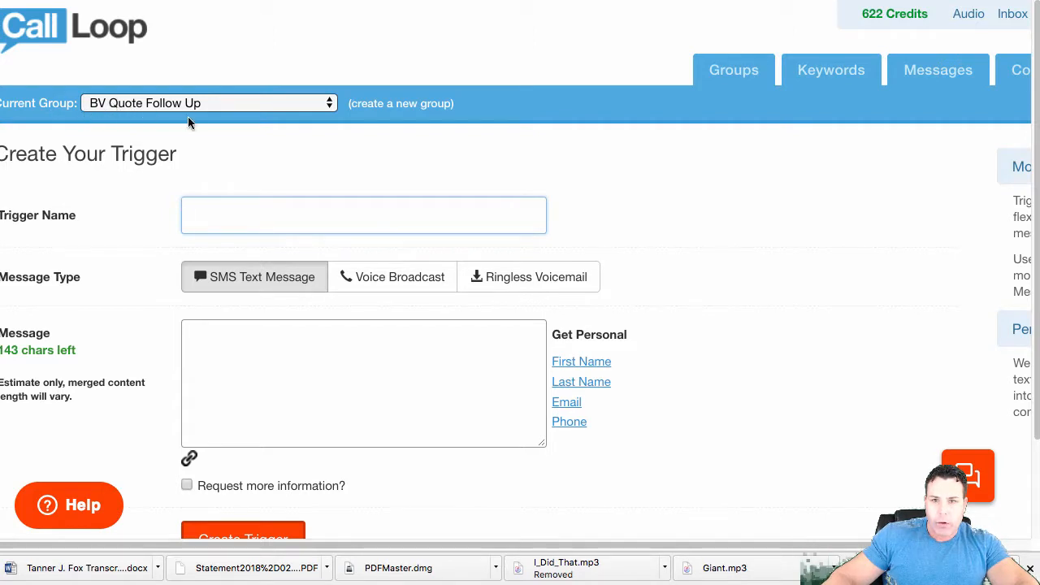
pyautogui.write('BV Brian')
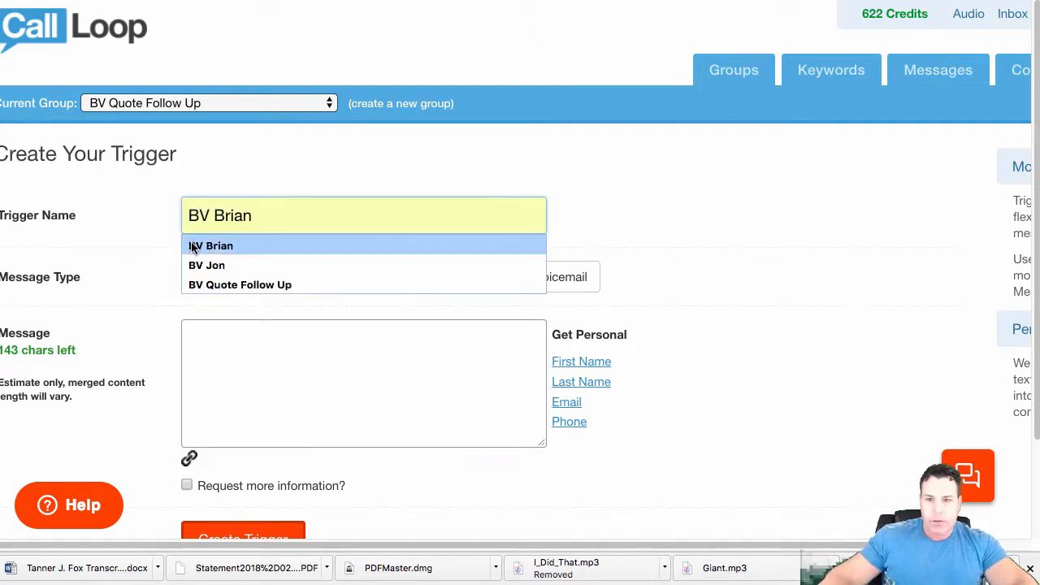
pyautogui.click(193, 243)
# - Paste the copied text as the trigger's message, shorten Bachelorette to Bachelor, and create the trigger
pyautogui.rightClick(213, 314)
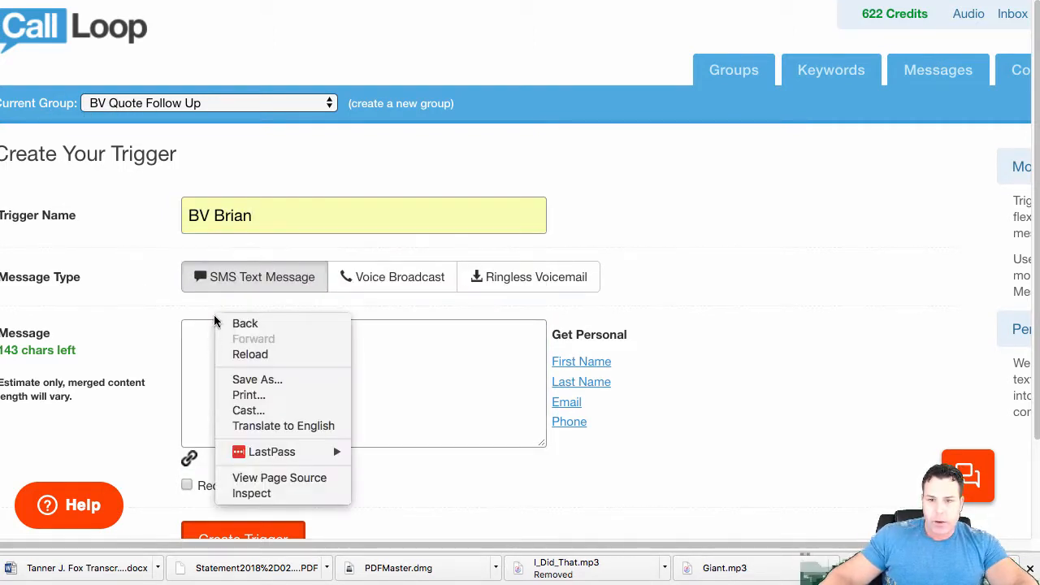
pyautogui.click(203, 346)
pyautogui.rightClick(203, 351)
pyautogui.click(234, 426)
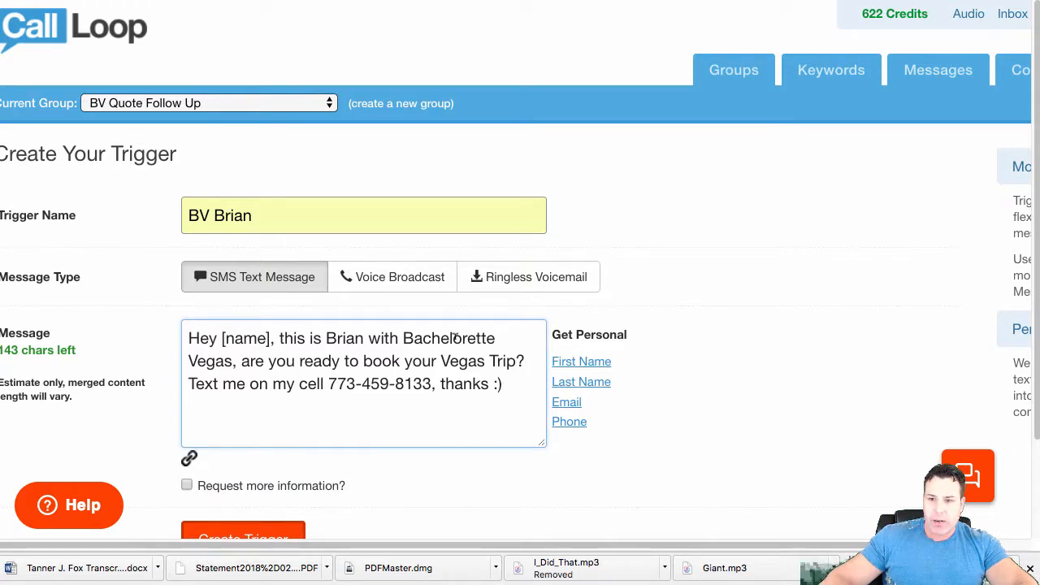
pyautogui.press('Delete')
pyautogui.press('Delete')
pyautogui.press('Delete')
pyautogui.press('Delete')
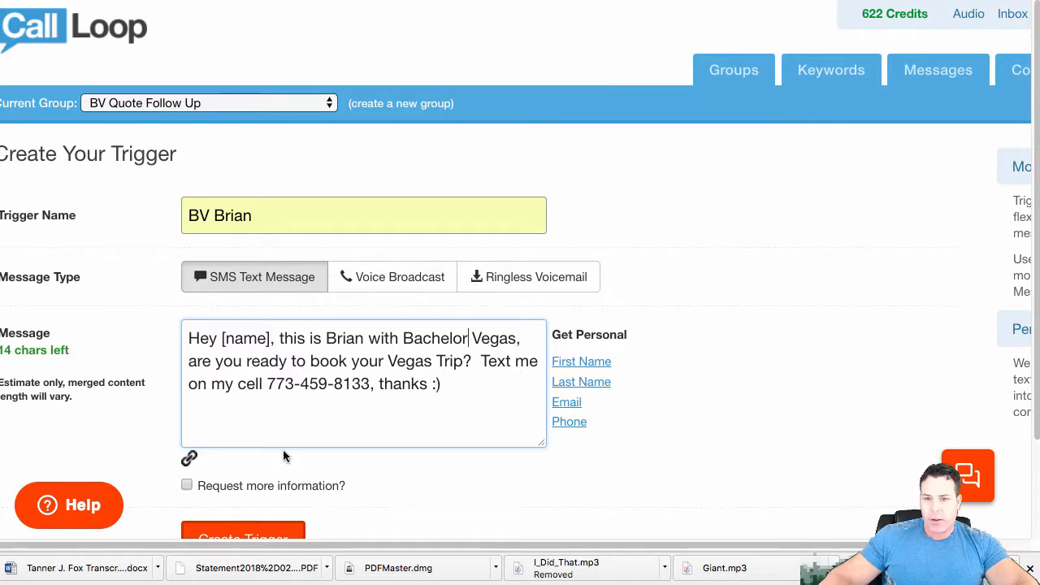
pyautogui.scroll(-3, 244, 431)
pyautogui.click(239, 428)
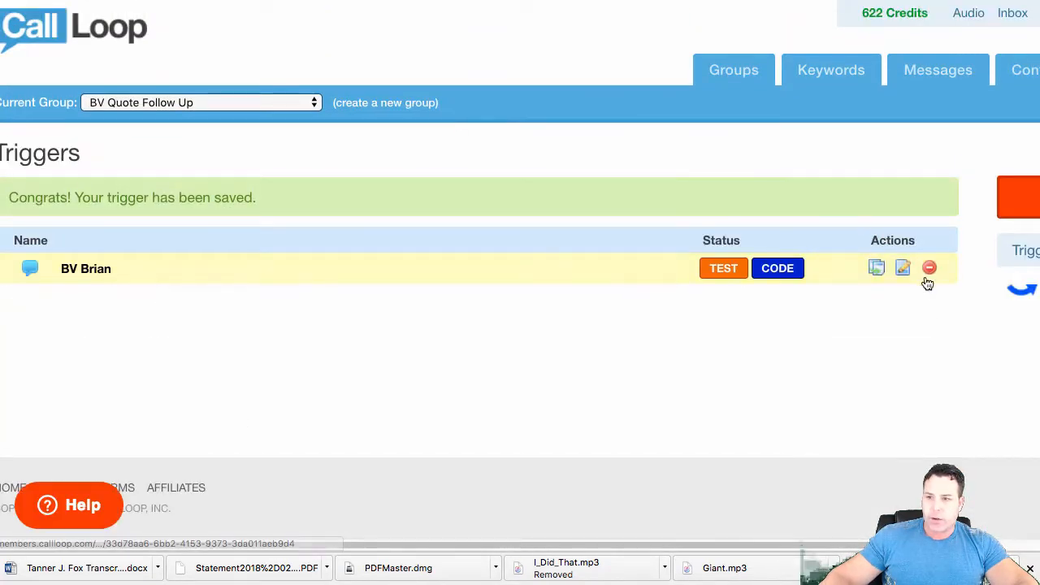
# - Copy the new BV trigger's code URL from Call Loop and replace the POST URL of BTV Text Follow in the campaign builder with it
pyautogui.click(786, 269)
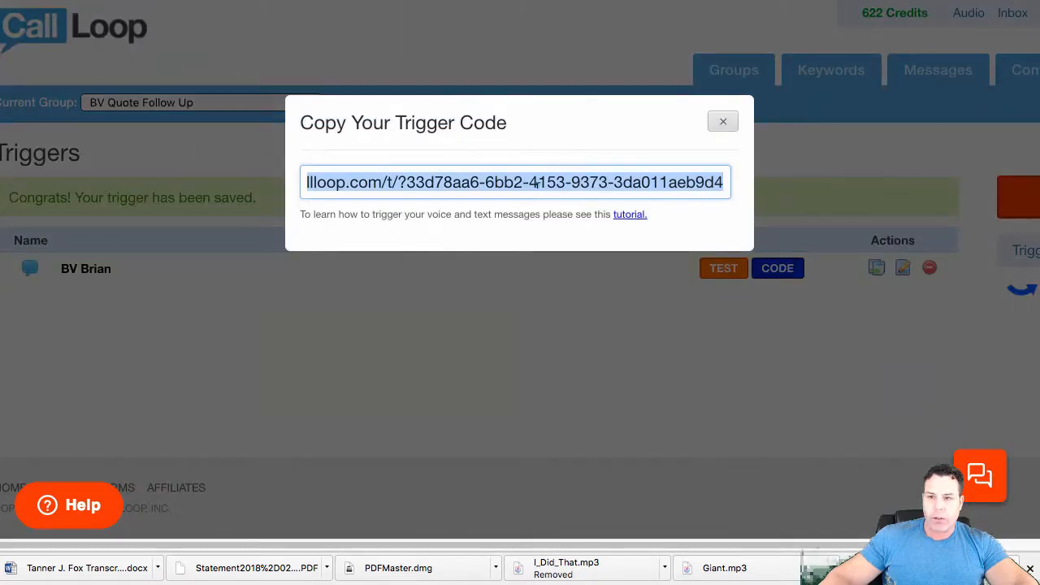
pyautogui.rightClick(545, 184)
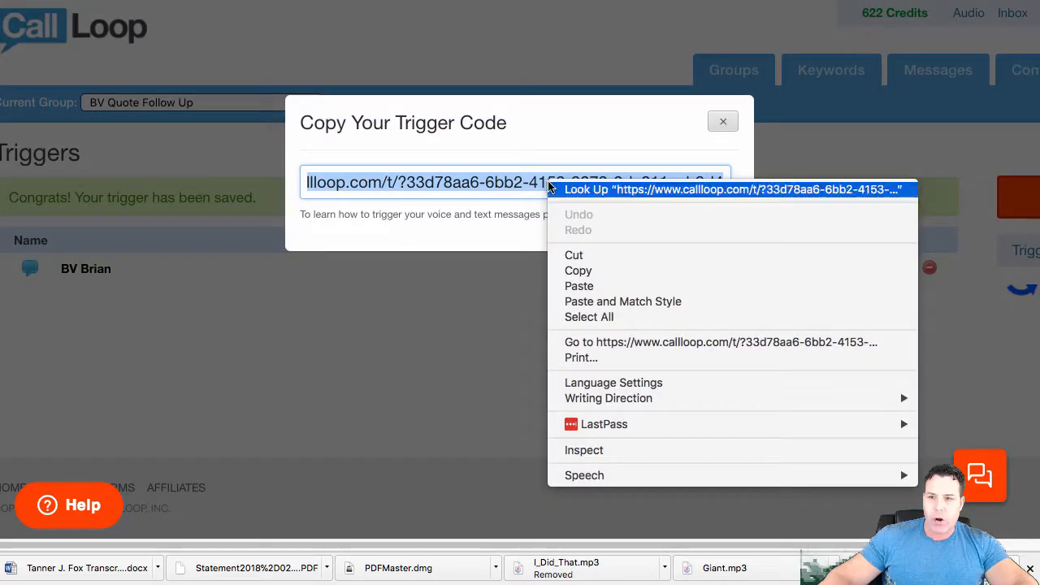
pyautogui.click(577, 273)
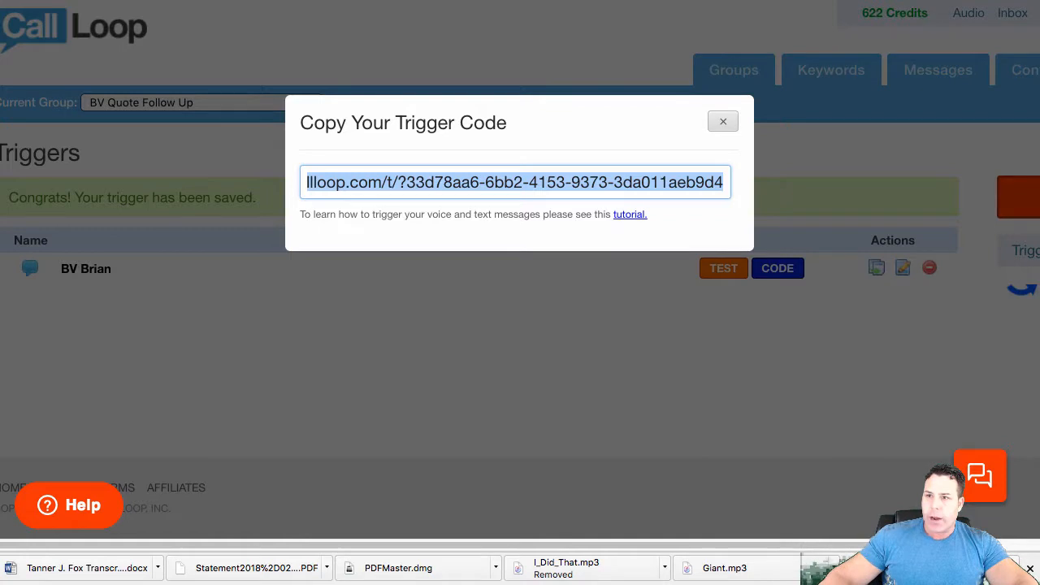
pyautogui.click(626, 2)
pyautogui.moveTo(551, 121); pyautogui.dragTo(5, 125)
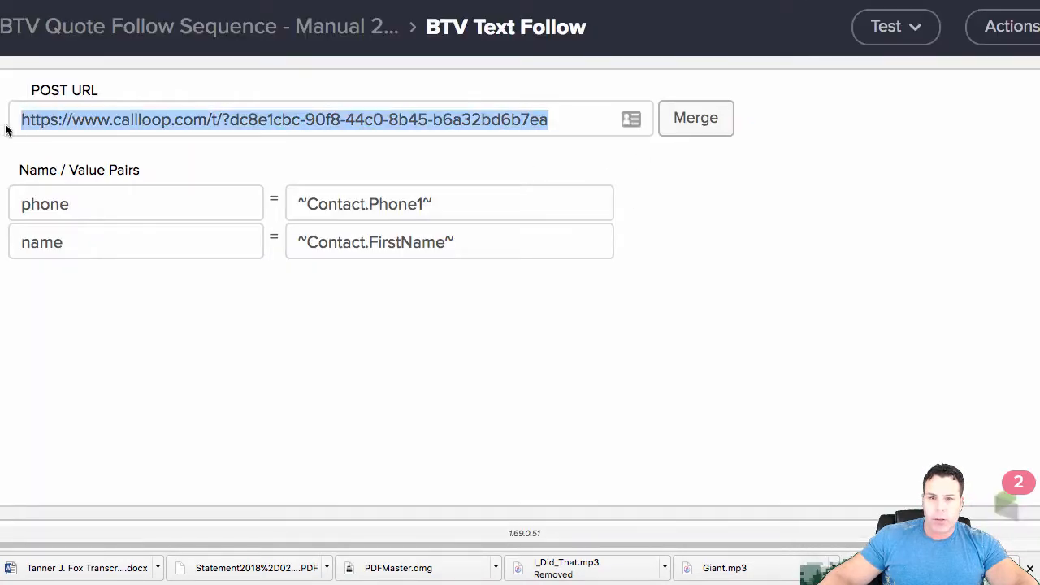
pyautogui.press('BackSpace')
pyautogui.rightClick(40, 124)
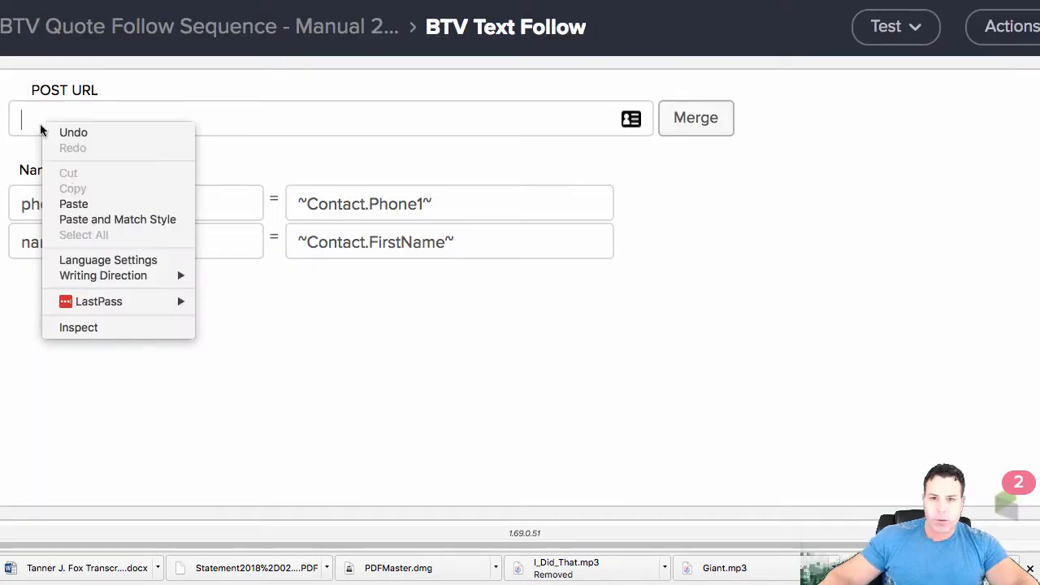
pyautogui.click(74, 203)
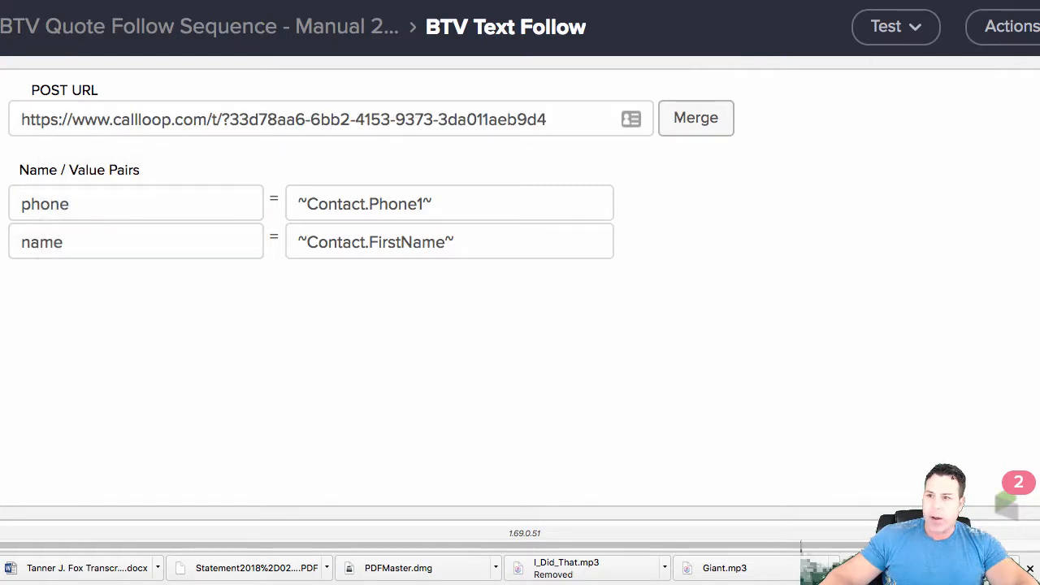
# - Mark the BTV Text Follow HTTP post as Ready and return to the quote follow sequence
pyautogui.hscroll(4, 621, 561)
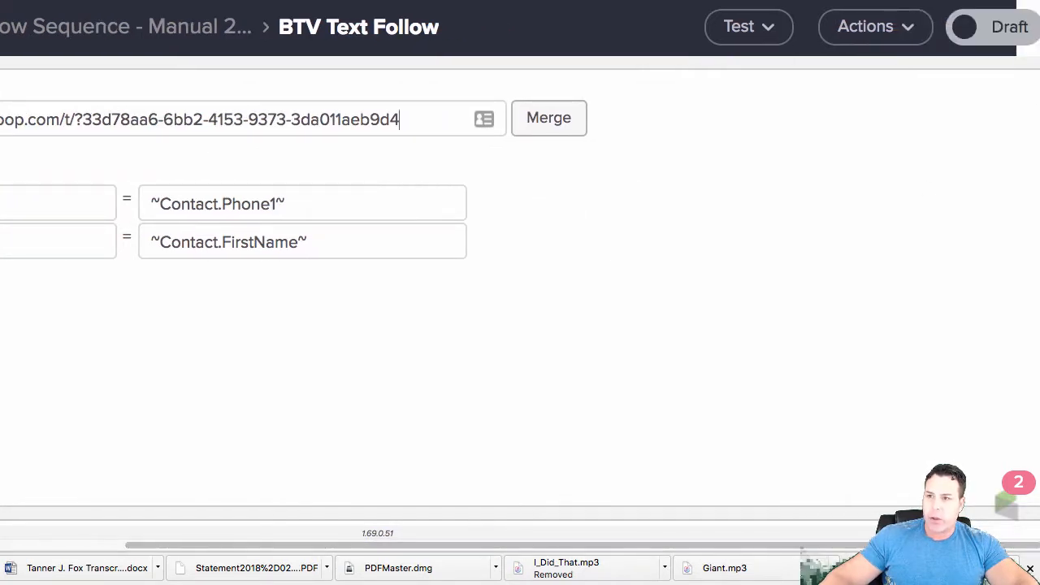
pyautogui.click(962, 32)
pyautogui.hscroll(-4, 370, 554)
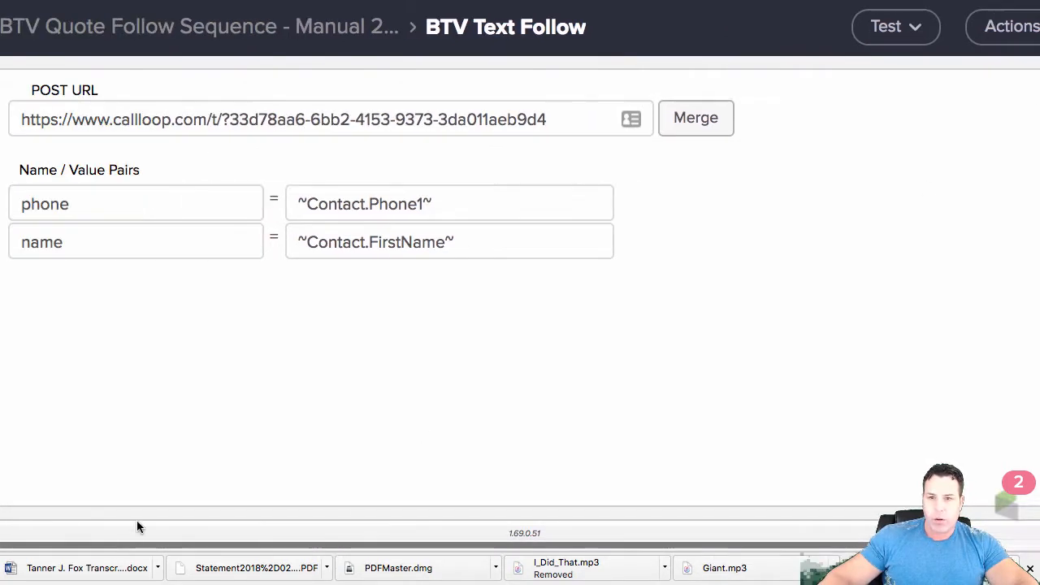
pyautogui.click(151, 18)
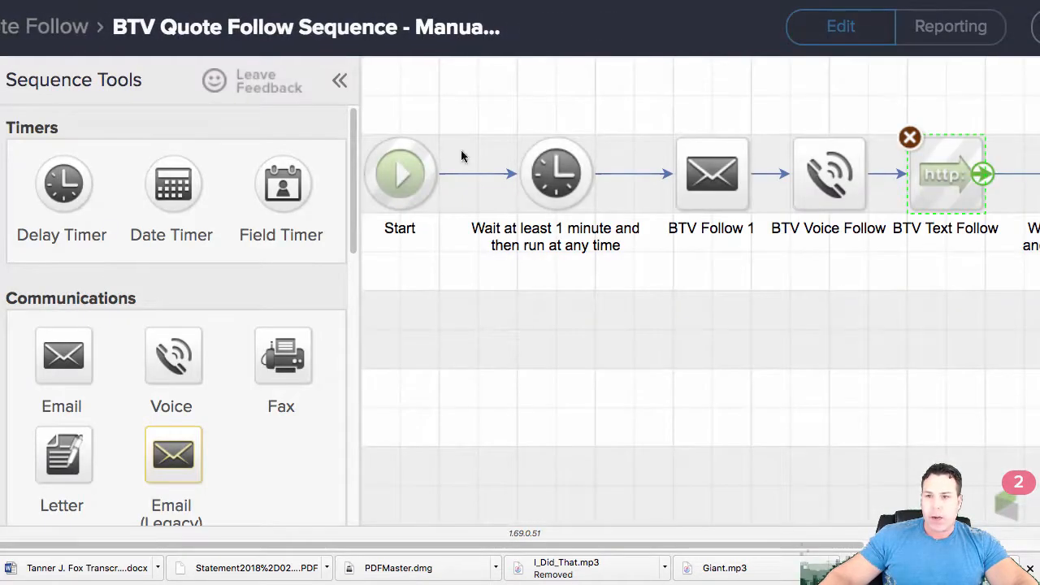
# - Mark the BTV Voice Follow step as Ready, keeping its recordings, and return to the quote follow sequence
pyautogui.click(838, 189)
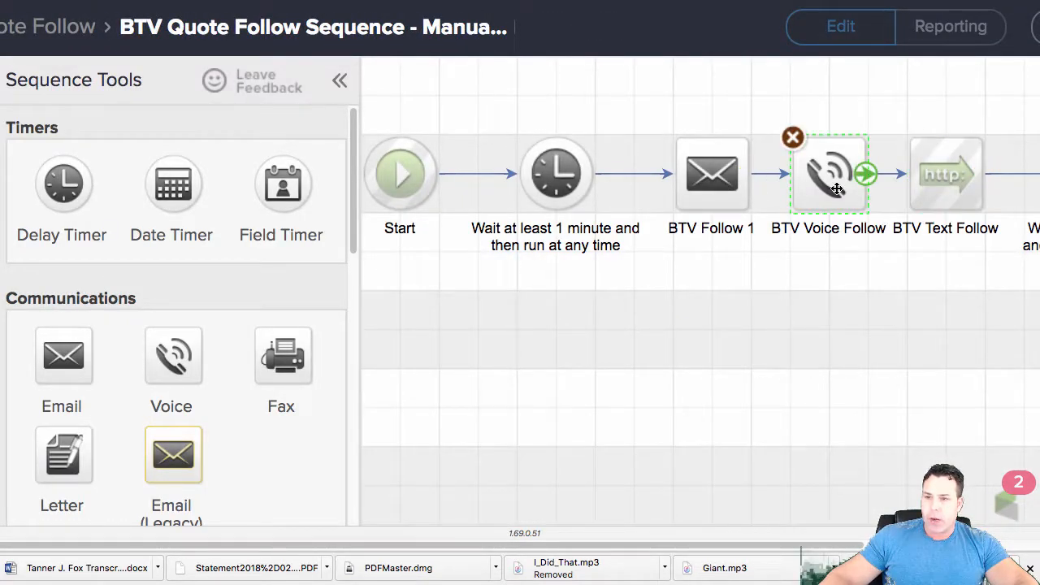
pyautogui.doubleClick(837, 191)
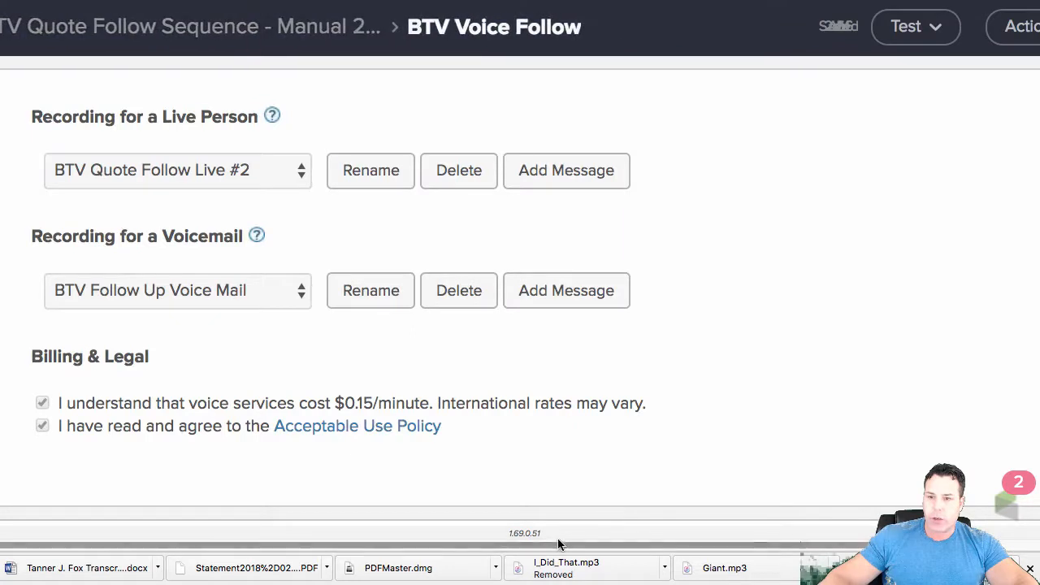
pyautogui.hscroll(4, 558, 538)
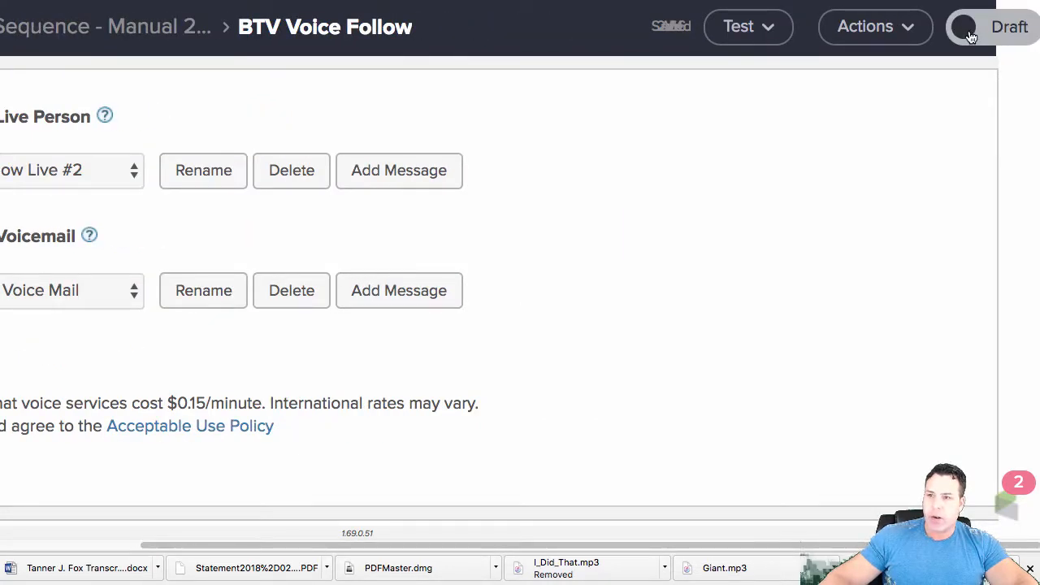
pyautogui.click(970, 34)
pyautogui.hscroll(-4, 582, 539)
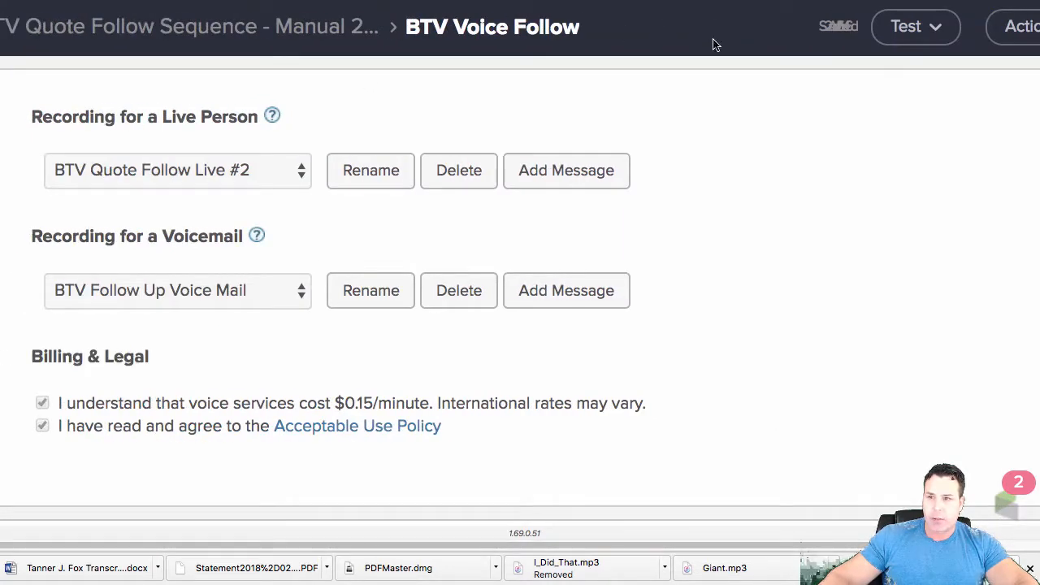
pyautogui.click(215, 29)
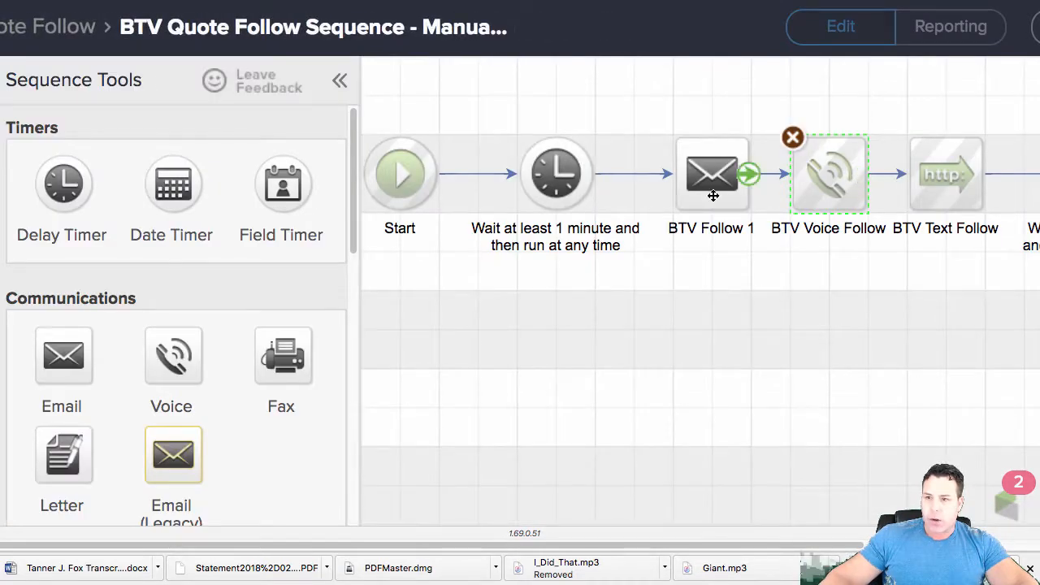
# - Mark the BTV Follow 1 email as Ready and save the first delay timer with its 1-minute wait at any time
pyautogui.doubleClick(714, 182)
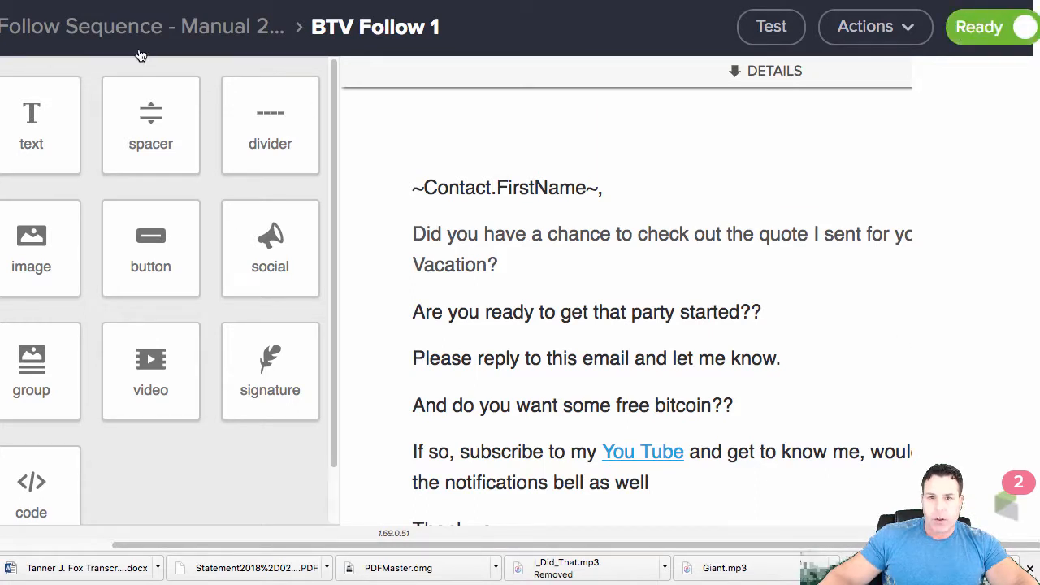
pyautogui.click(81, 27)
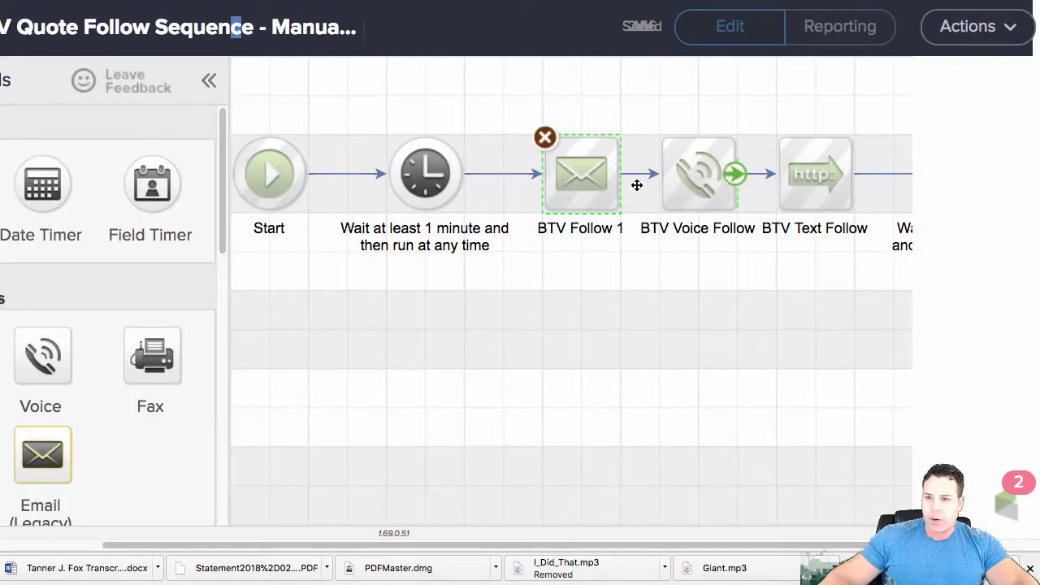
pyautogui.doubleClick(445, 188)
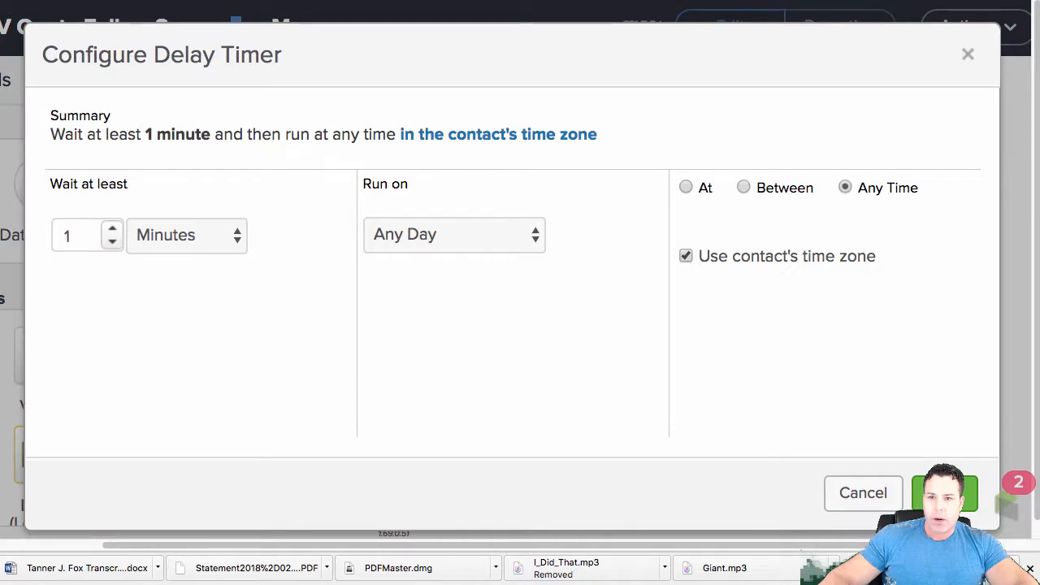
pyautogui.click(945, 494)
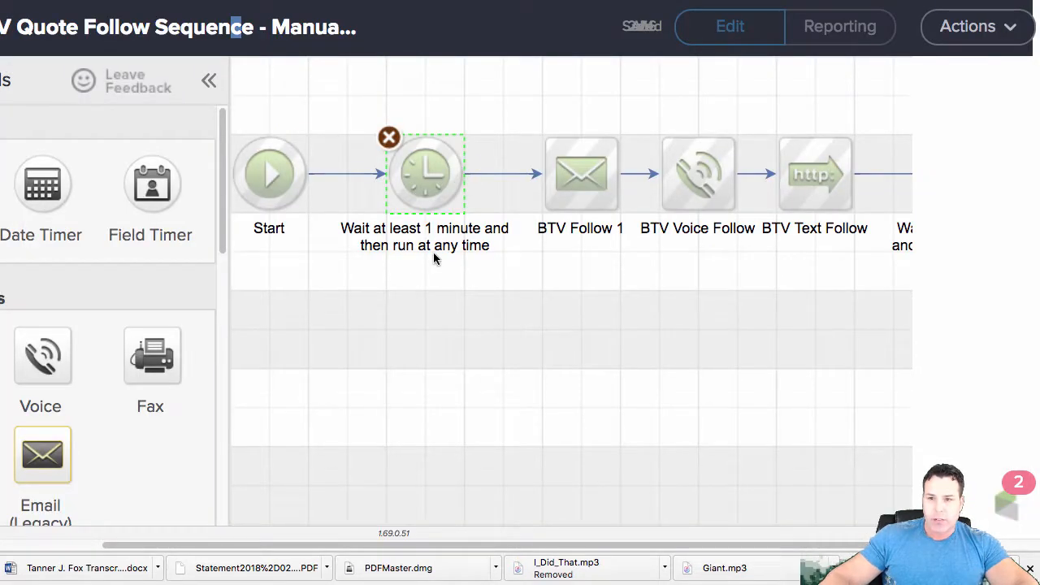
pyautogui.hscroll(3, 453, 548)
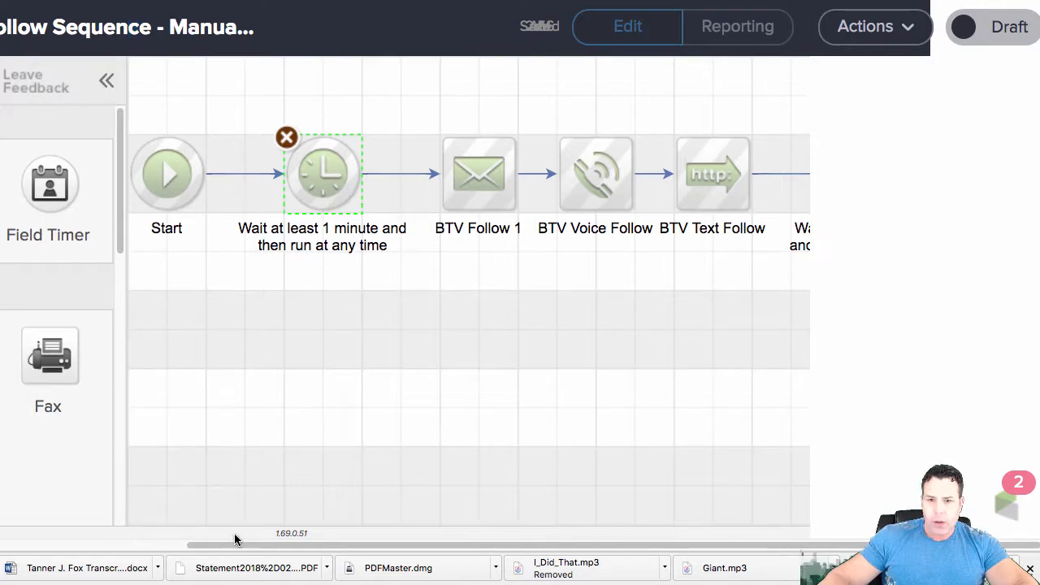
pyautogui.click(598, 401)
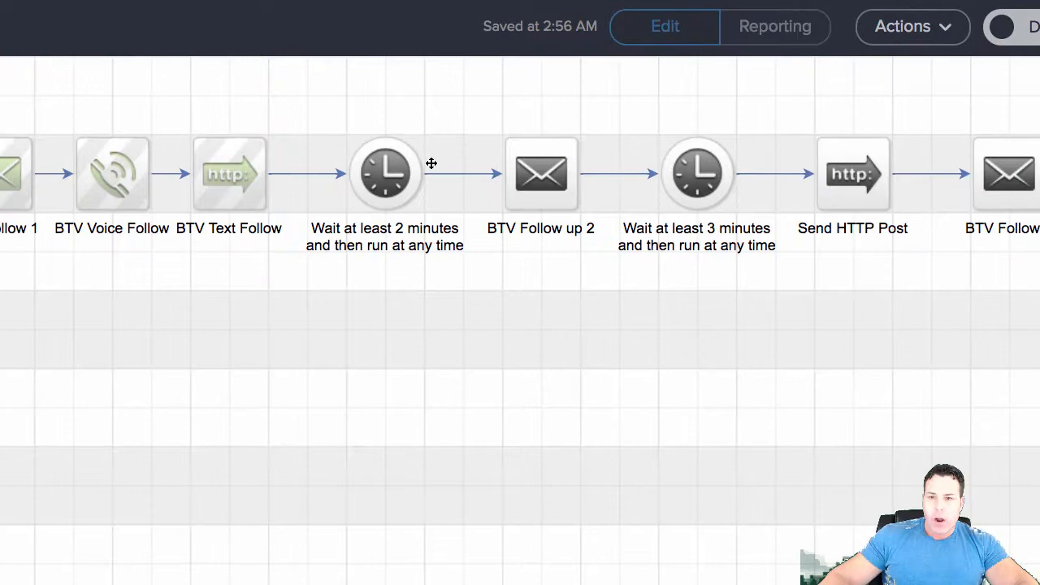
# - Save the delay timer before BTV Follow up 2 with its 2-minute wait at any time
pyautogui.doubleClick(364, 174)
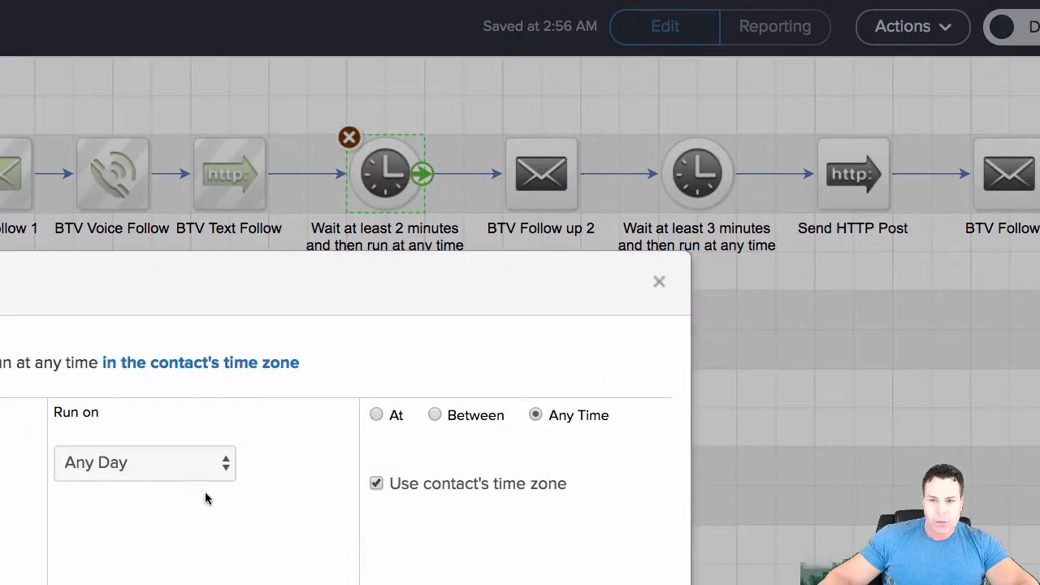
pyautogui.press('Escape')
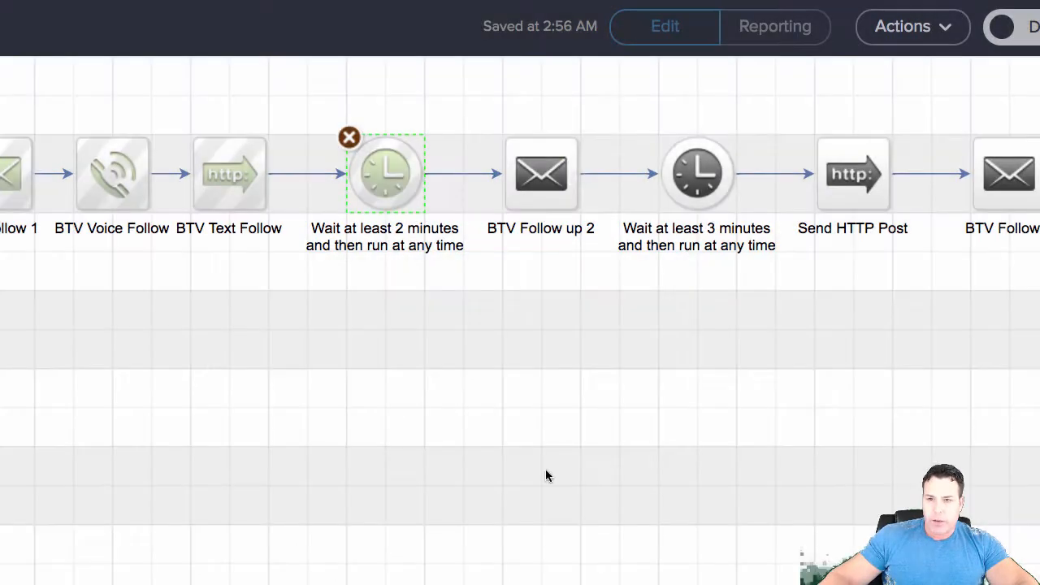
# - Change the BTV Follow up 2 email's sender to the same person's bachelorvegas.com address and save it
pyautogui.doubleClick(540, 174)
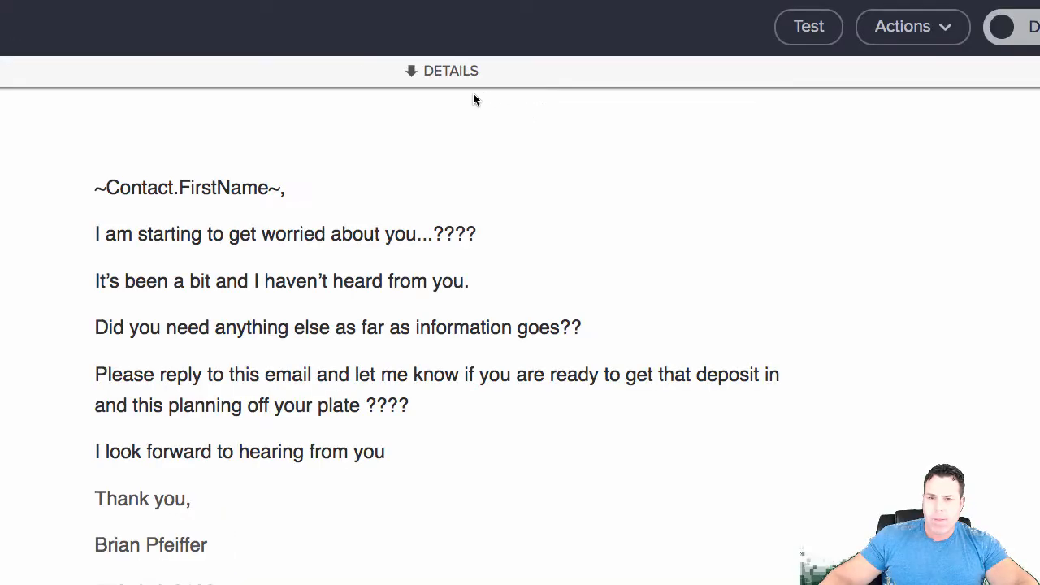
pyautogui.click(409, 73)
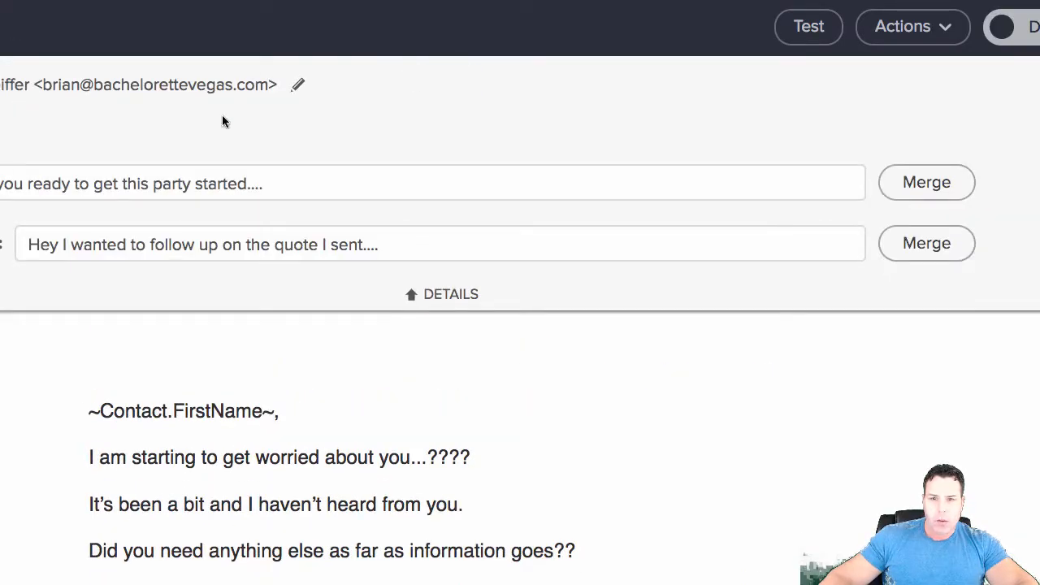
pyautogui.click(297, 86)
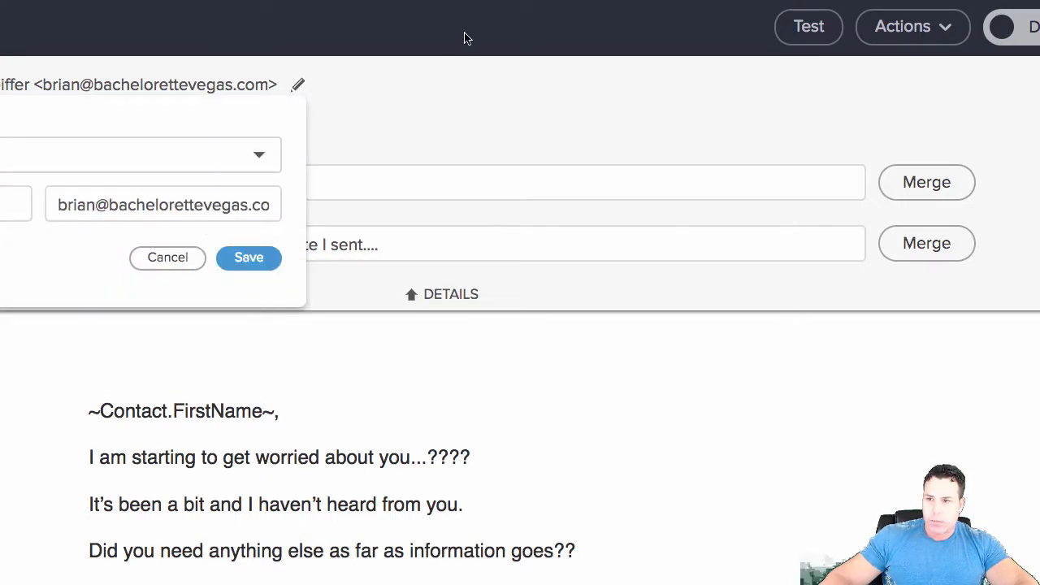
pyautogui.click(1039, 0)
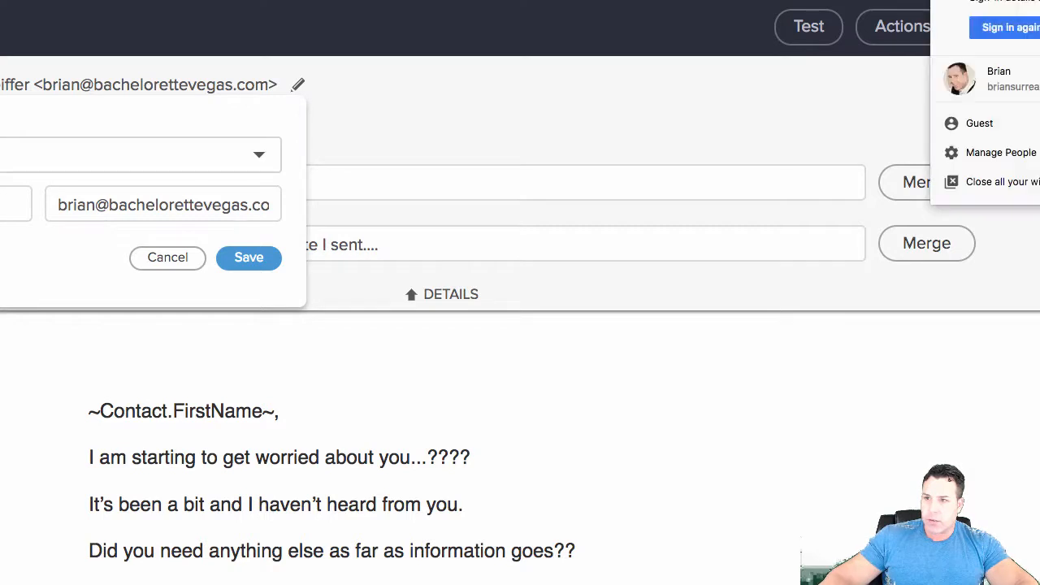
pyautogui.press('Escape')
pyautogui.hscroll(-2, 520, 292)
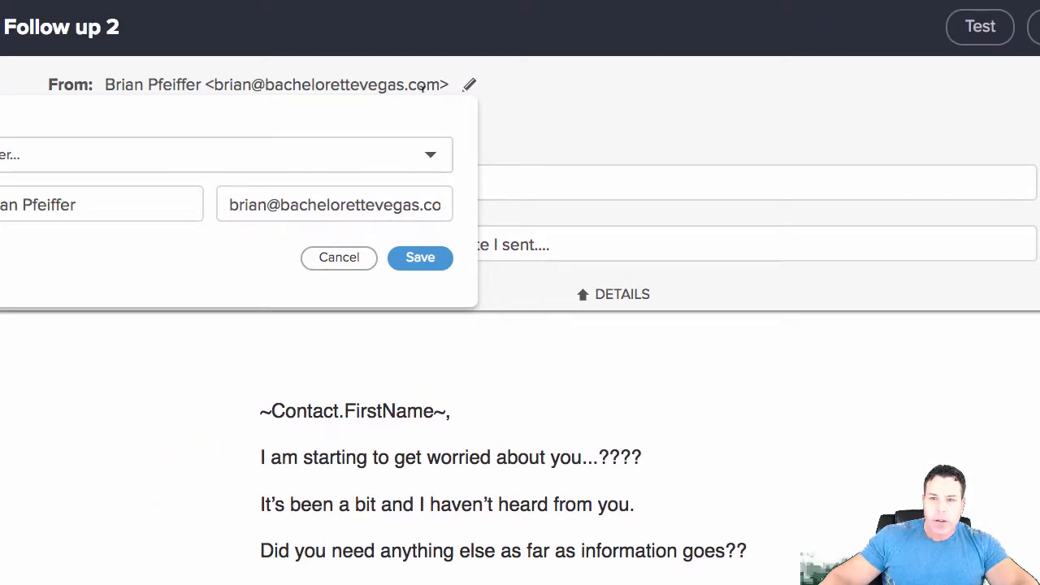
pyautogui.click(467, 87)
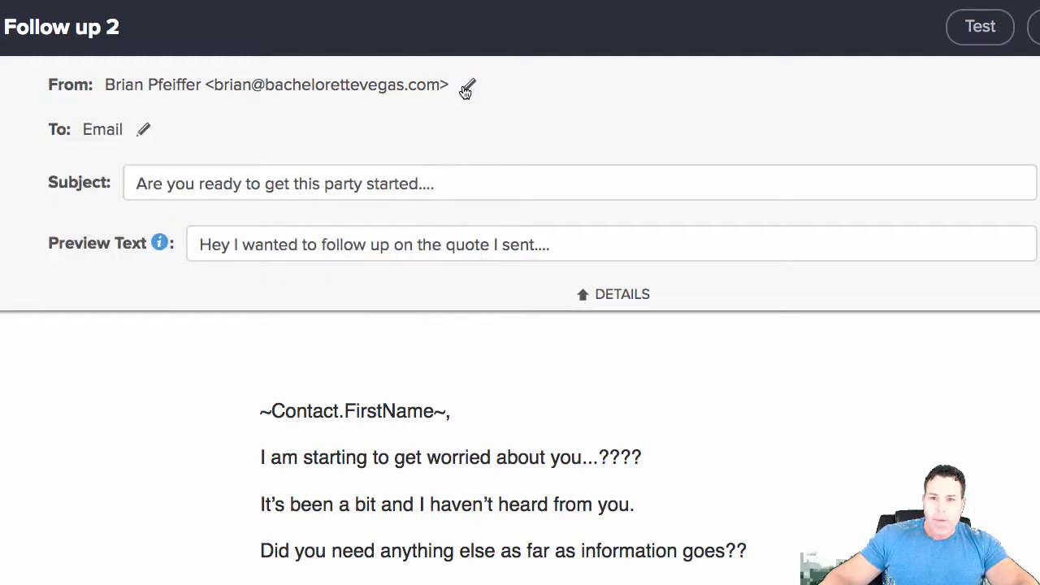
pyautogui.click(466, 88)
pyautogui.click(399, 155)
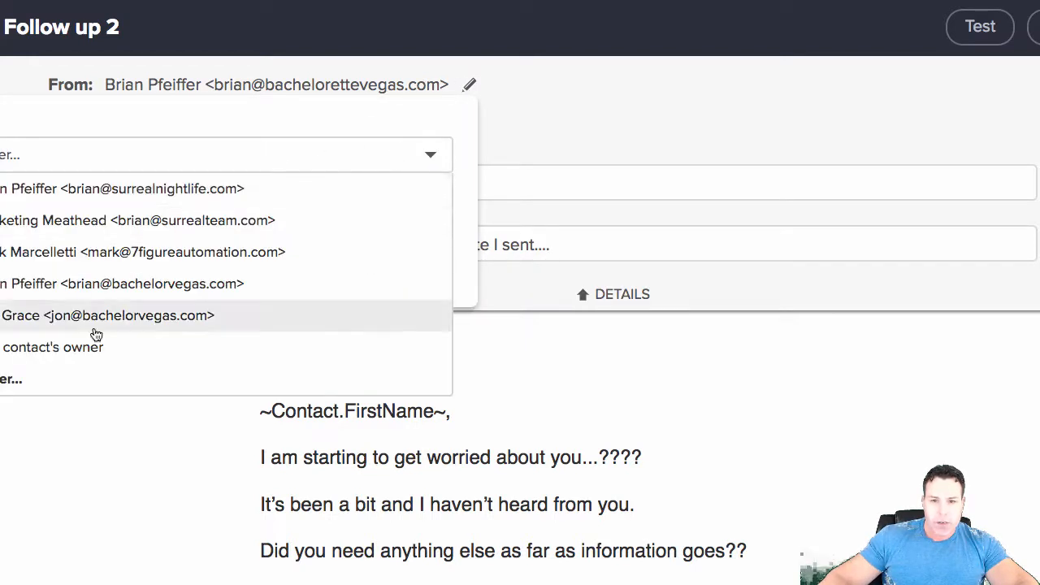
pyautogui.click(118, 286)
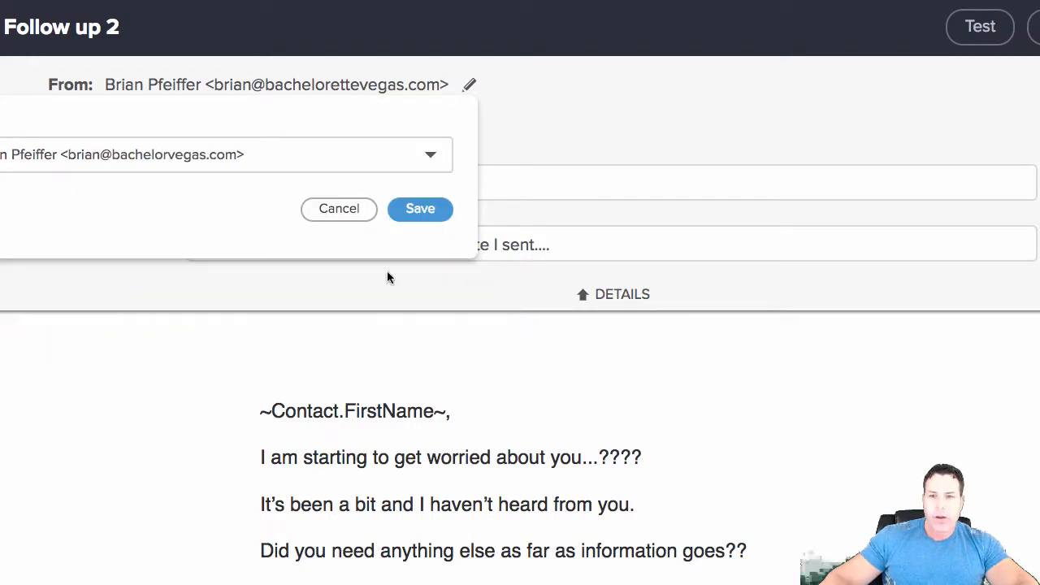
pyautogui.click(420, 210)
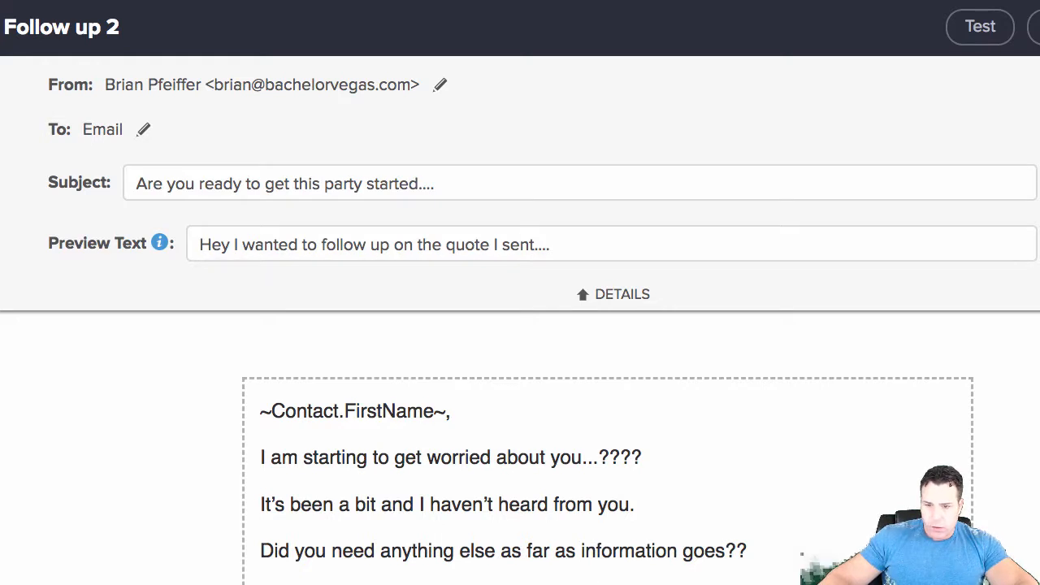
# - Mark the BTV Follow up 2 email as Ready and save the sequence's delay timer with its 3-minute wait at any time
pyautogui.scroll(-1, 608, 471)
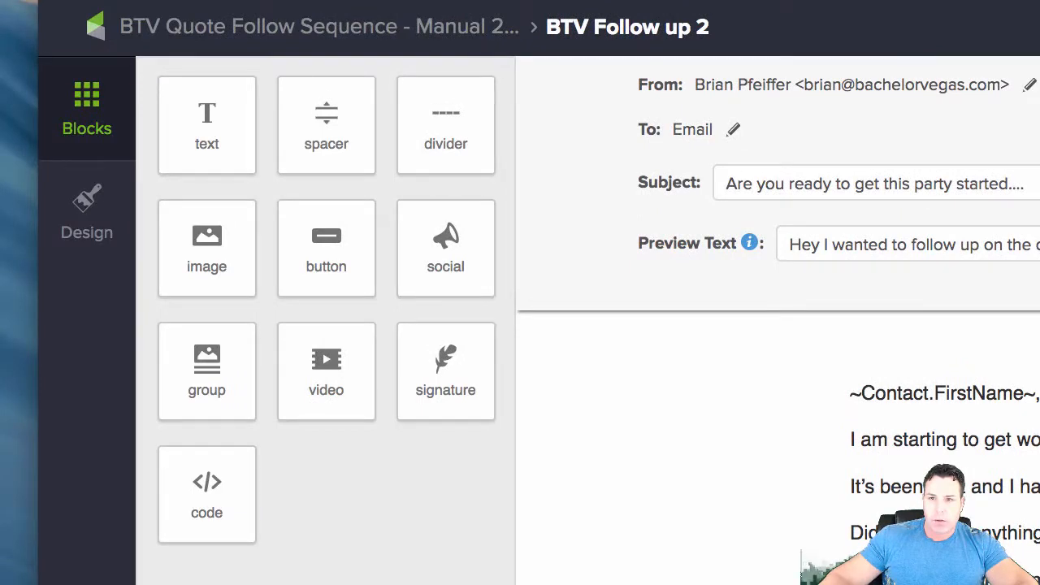
pyautogui.click(306, 32)
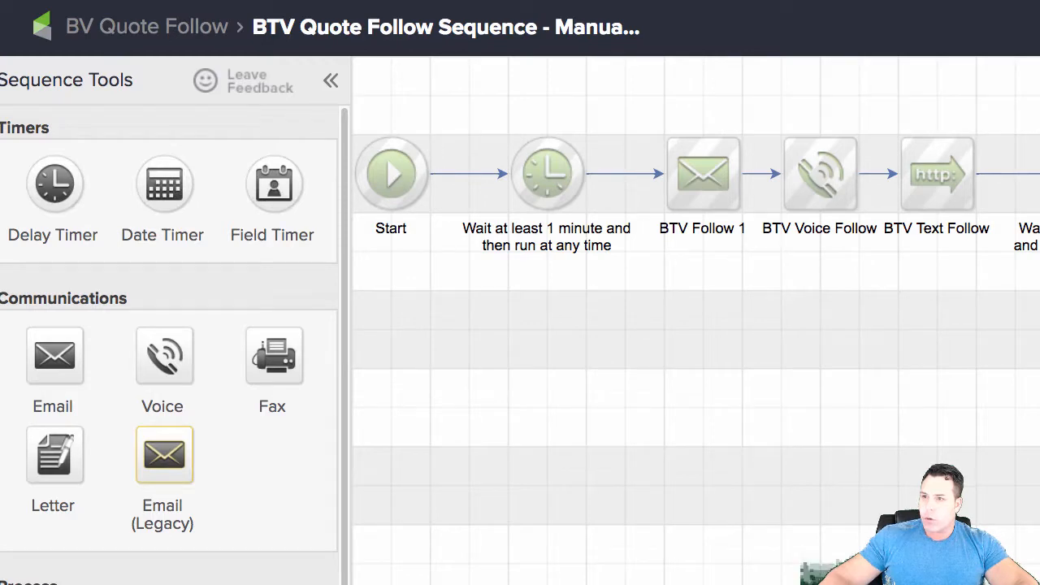
pyautogui.click(668, 177)
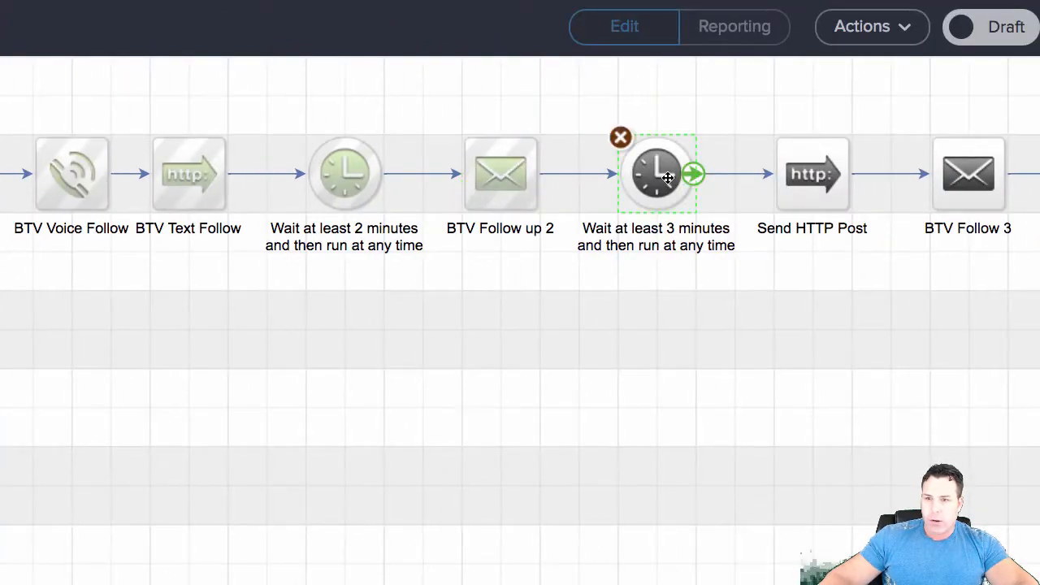
pyautogui.doubleClick(668, 177)
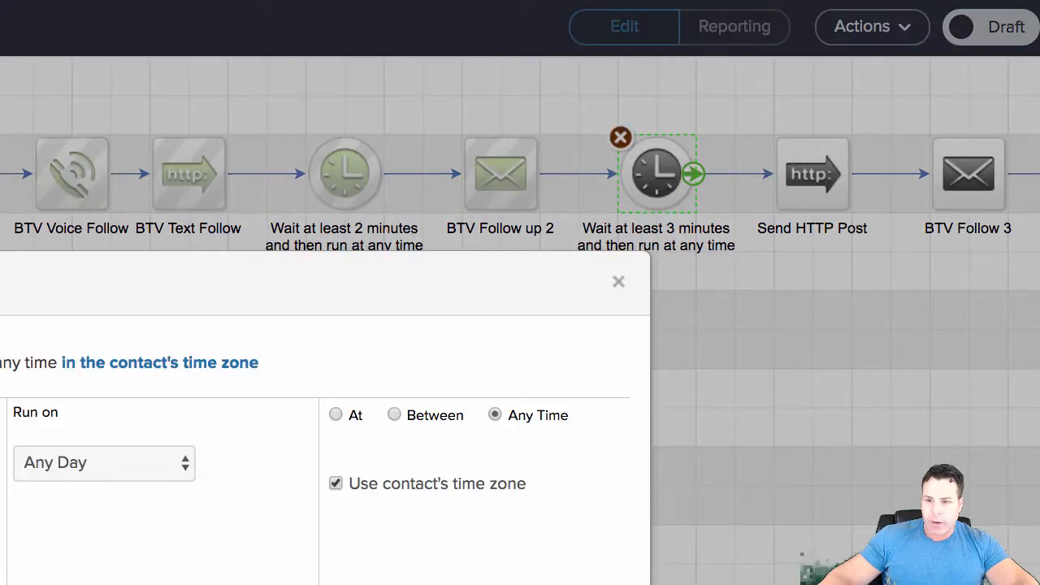
pyautogui.click(603, 582)
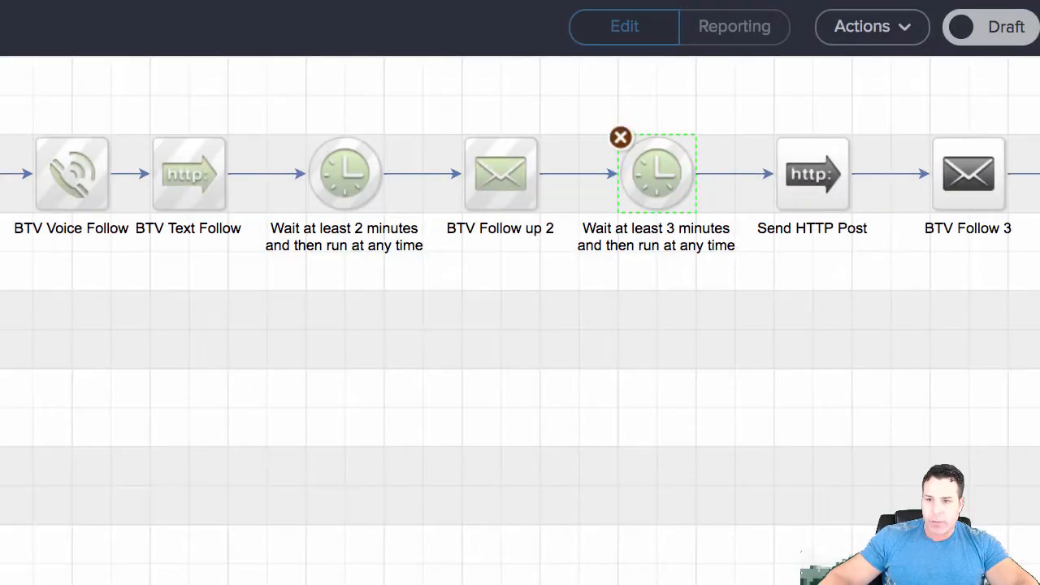
# - Replace the POST URL of Send HTTP Post with the copied Call Loop trigger URL, mark it Ready and return to the quote follow sequence
pyautogui.doubleClick(804, 191)
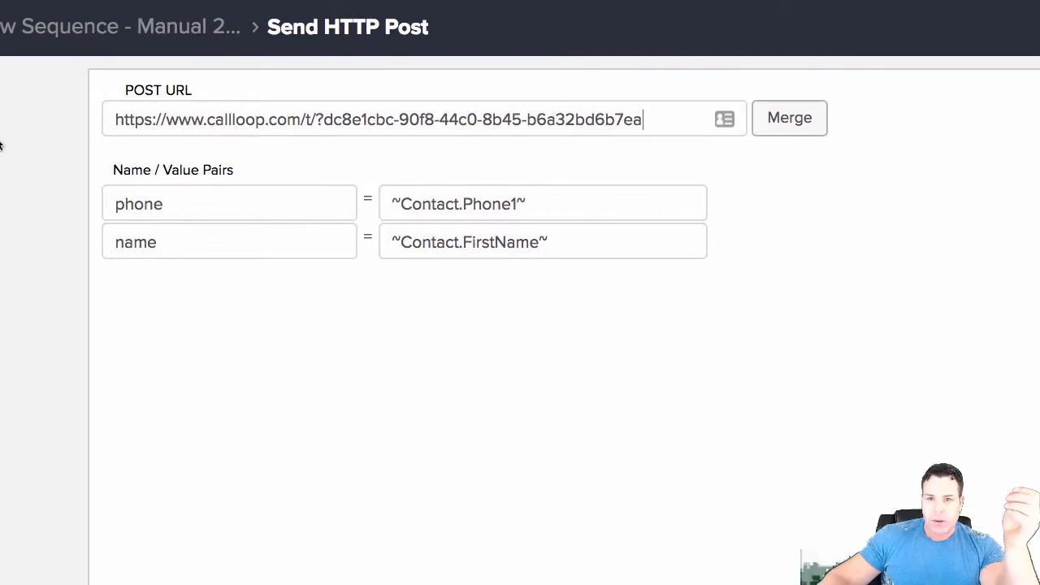
pyautogui.hotkey('ctrl', 'a')
pyautogui.press('BackSpace')
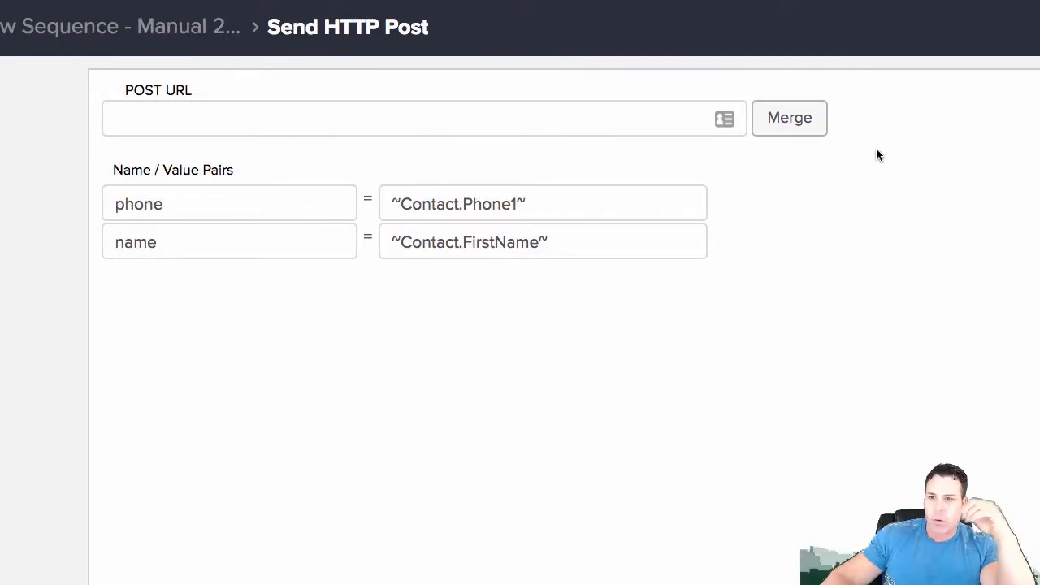
pyautogui.rightClick(343, 111)
pyautogui.click(375, 193)
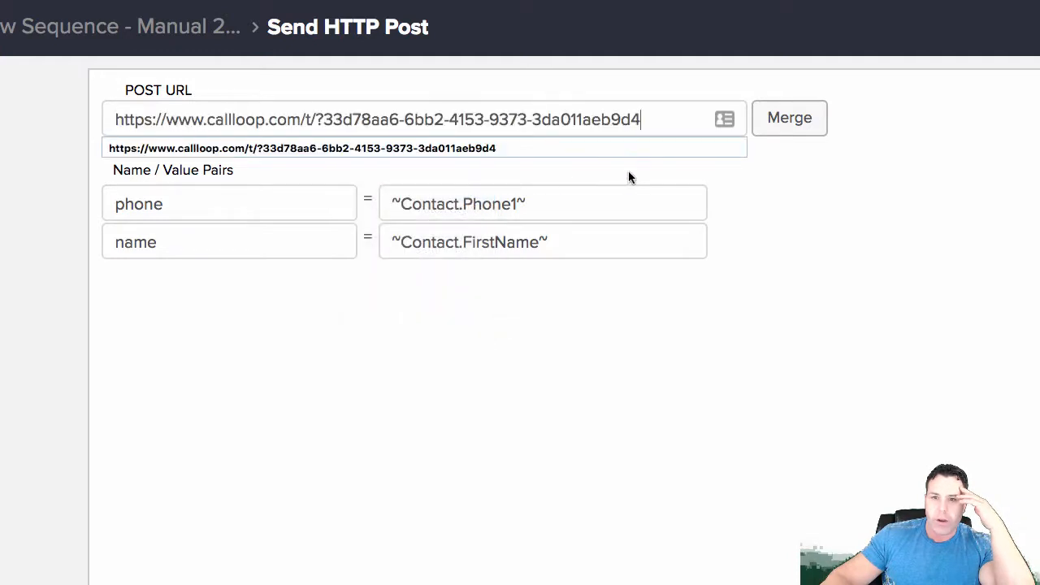
pyautogui.click(783, 120)
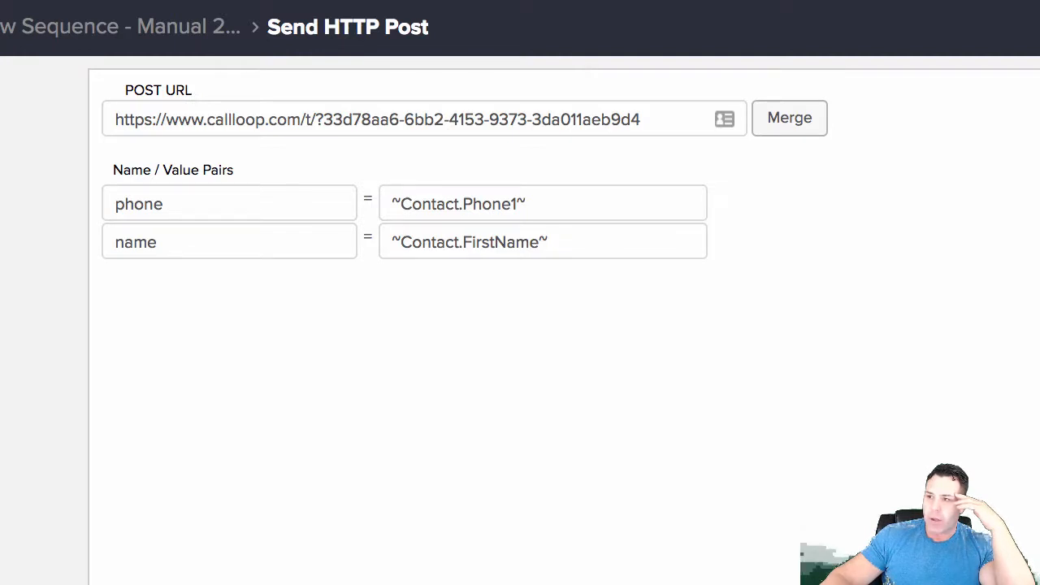
pyautogui.click(119, 36)
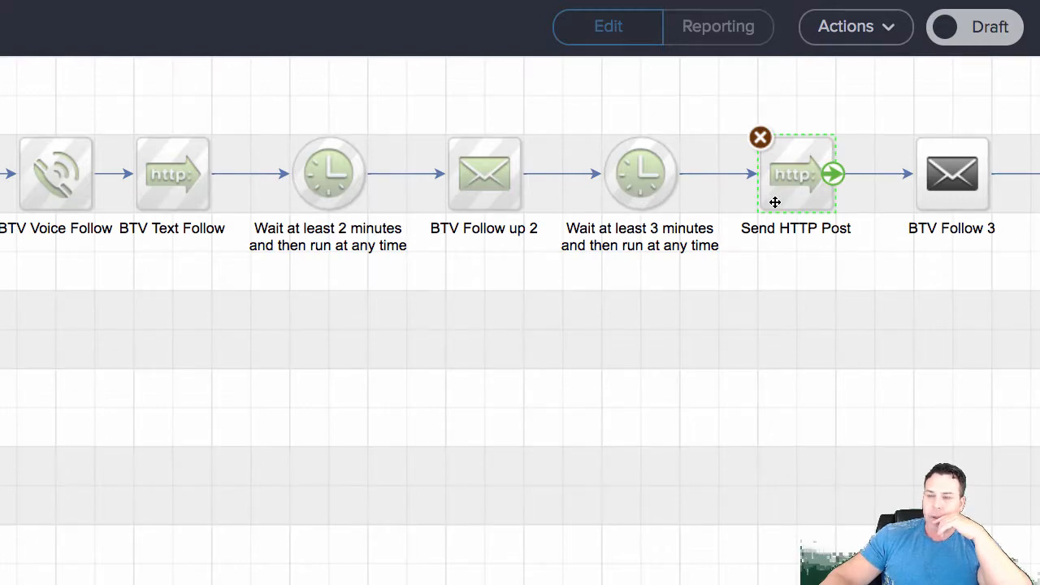
# - Change the BTV Follow 3 email's sender to the same person's bachelorvegas.com address and mark the email as Ready
pyautogui.click(959, 188)
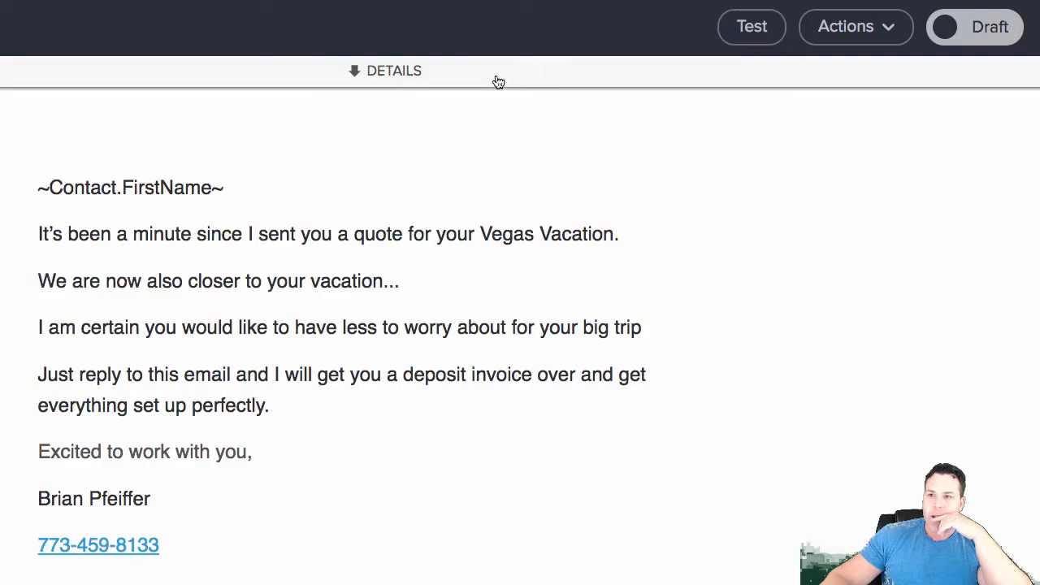
pyautogui.click(356, 71)
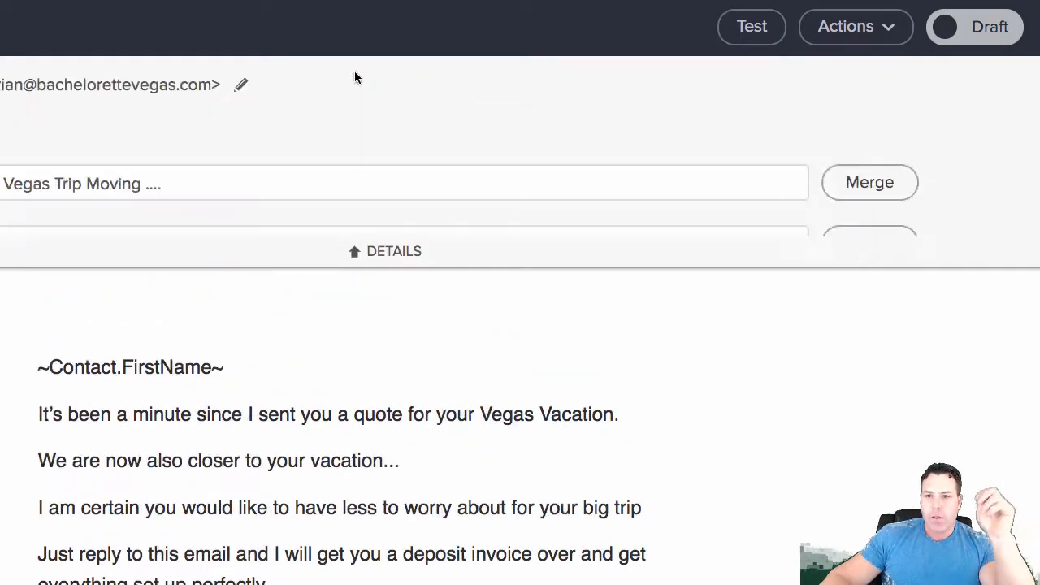
pyautogui.click(241, 85)
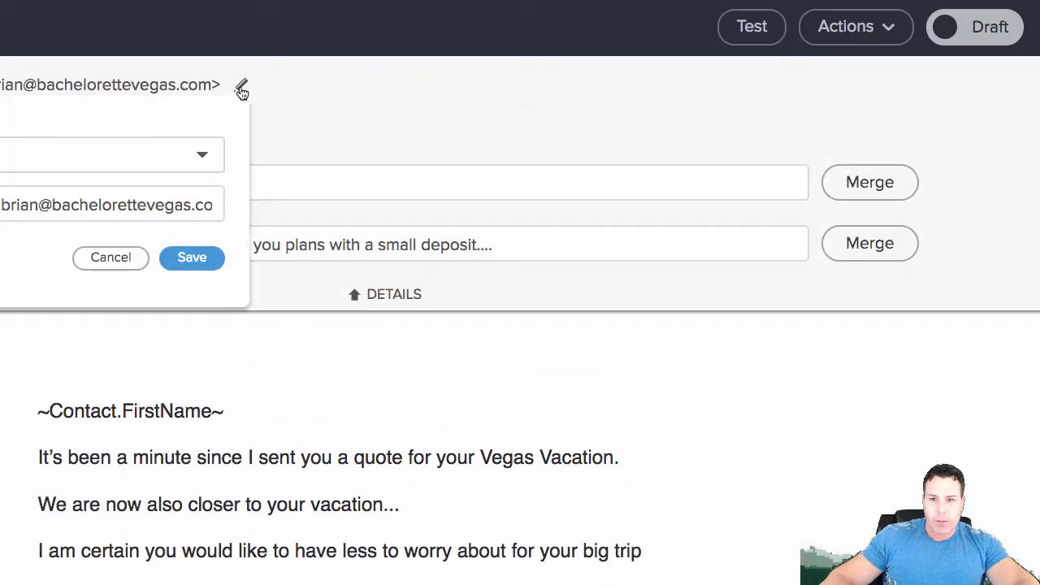
pyautogui.click(200, 166)
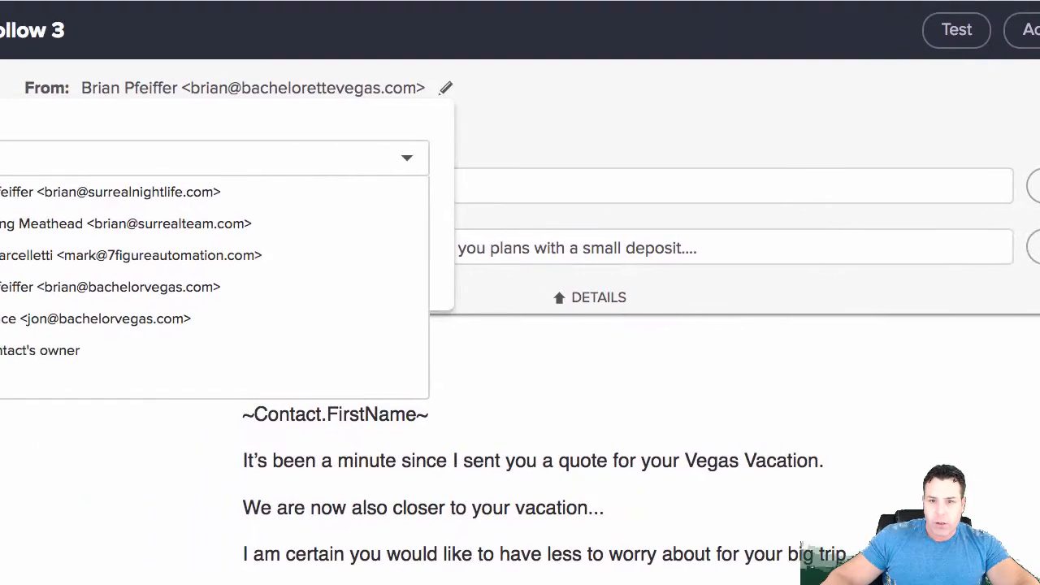
pyautogui.click(136, 284)
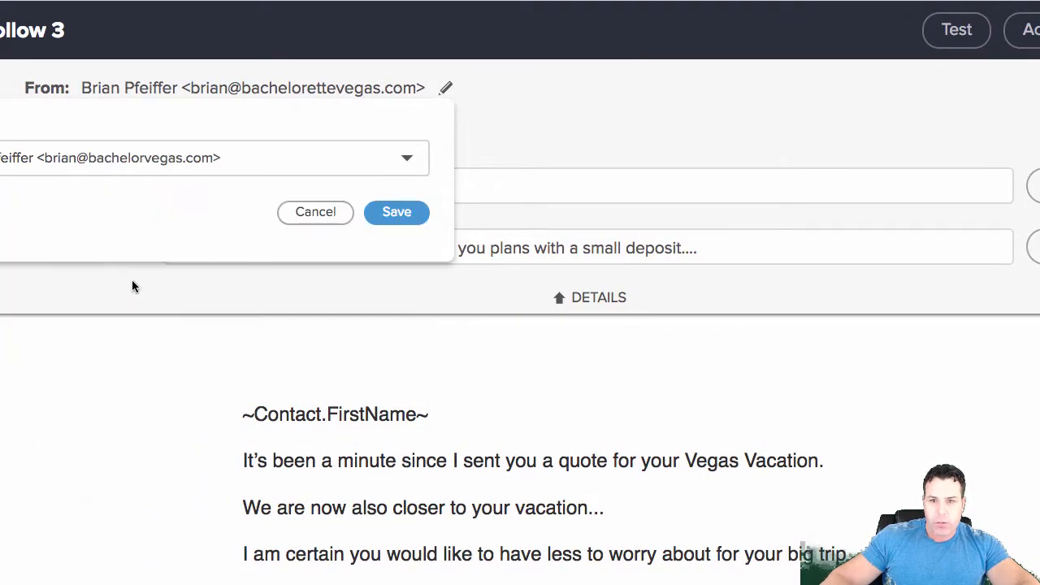
pyautogui.click(399, 218)
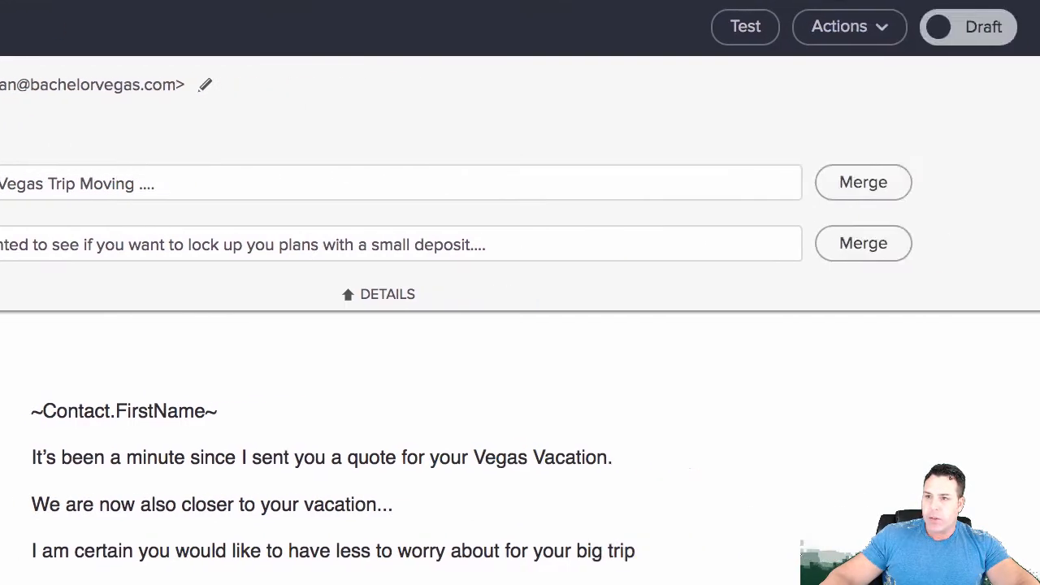
pyautogui.click(924, 31)
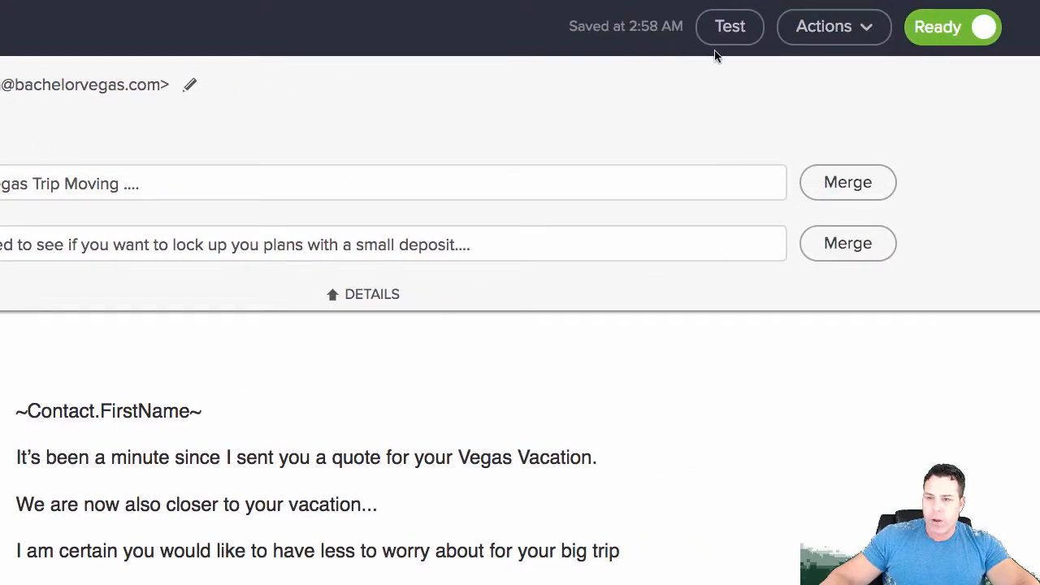